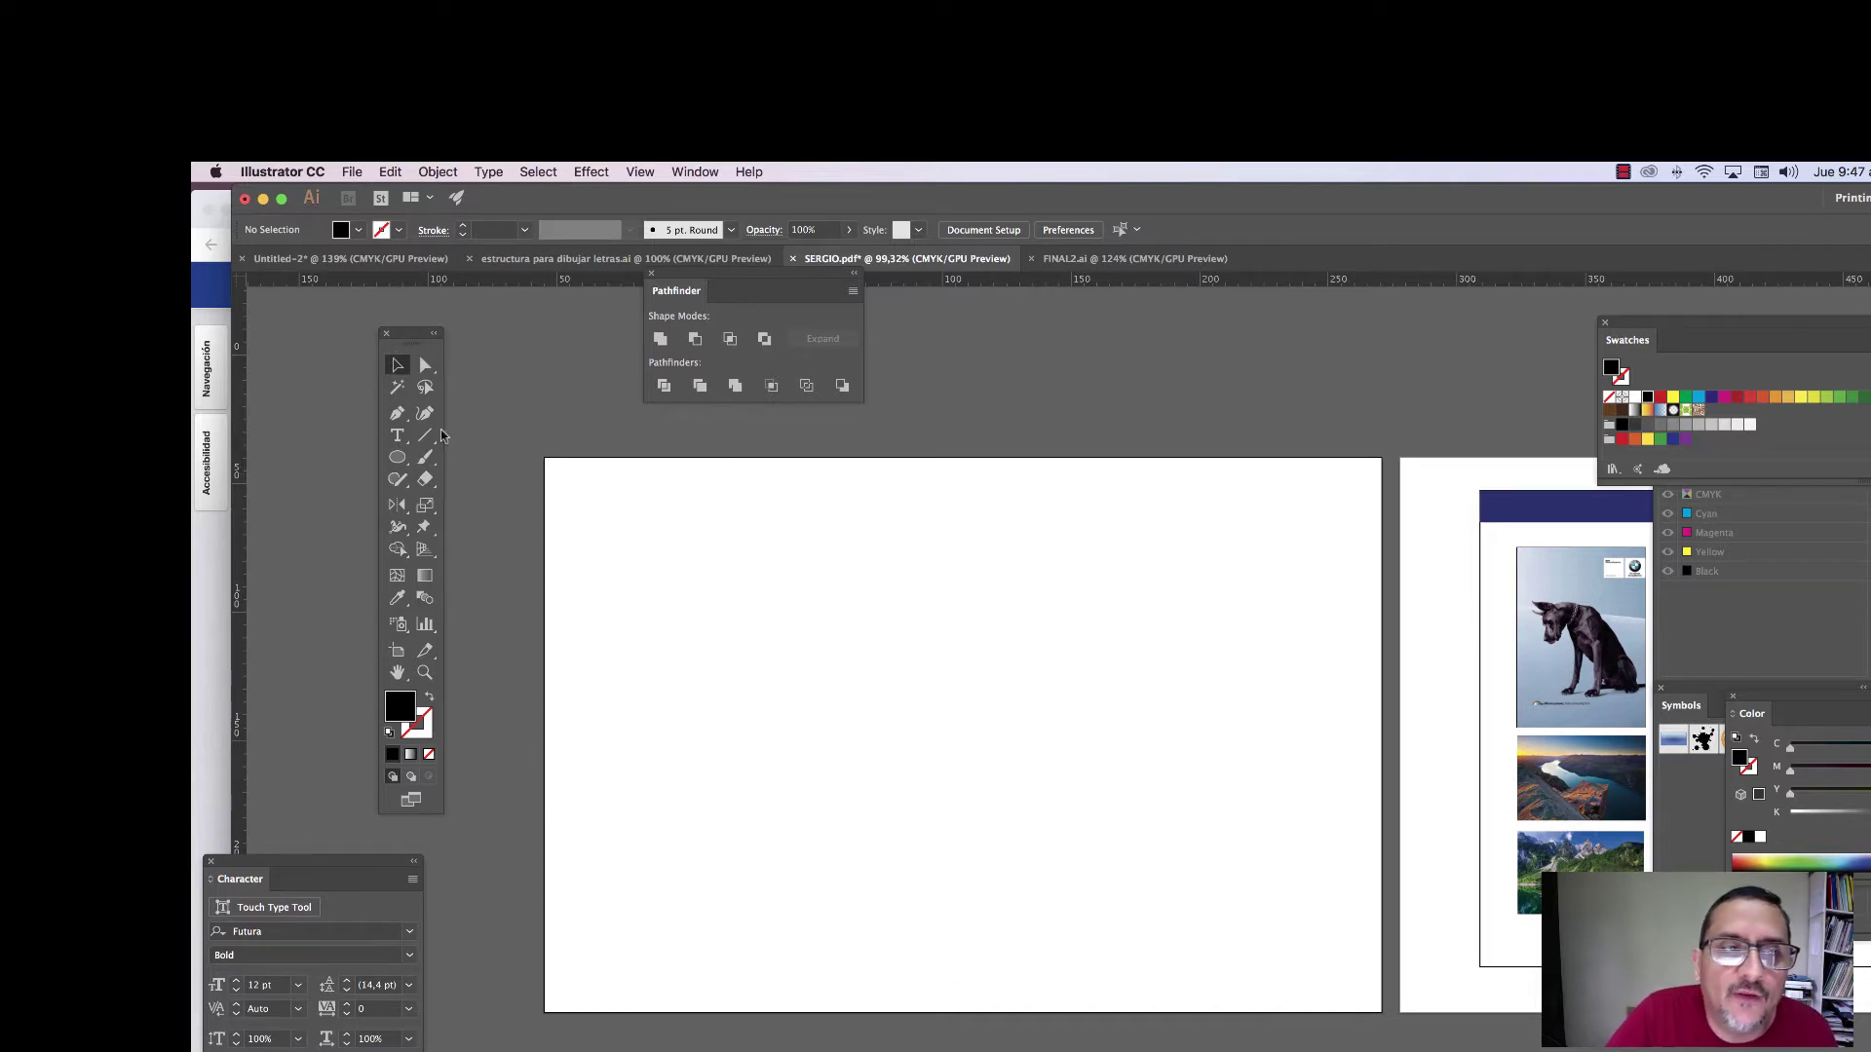
- Draw a portrait rectangle about 134 × 192 mm on the left half of the blank artboard, with no fill and a black stroke
left_click_drag(397, 457, 458, 456)
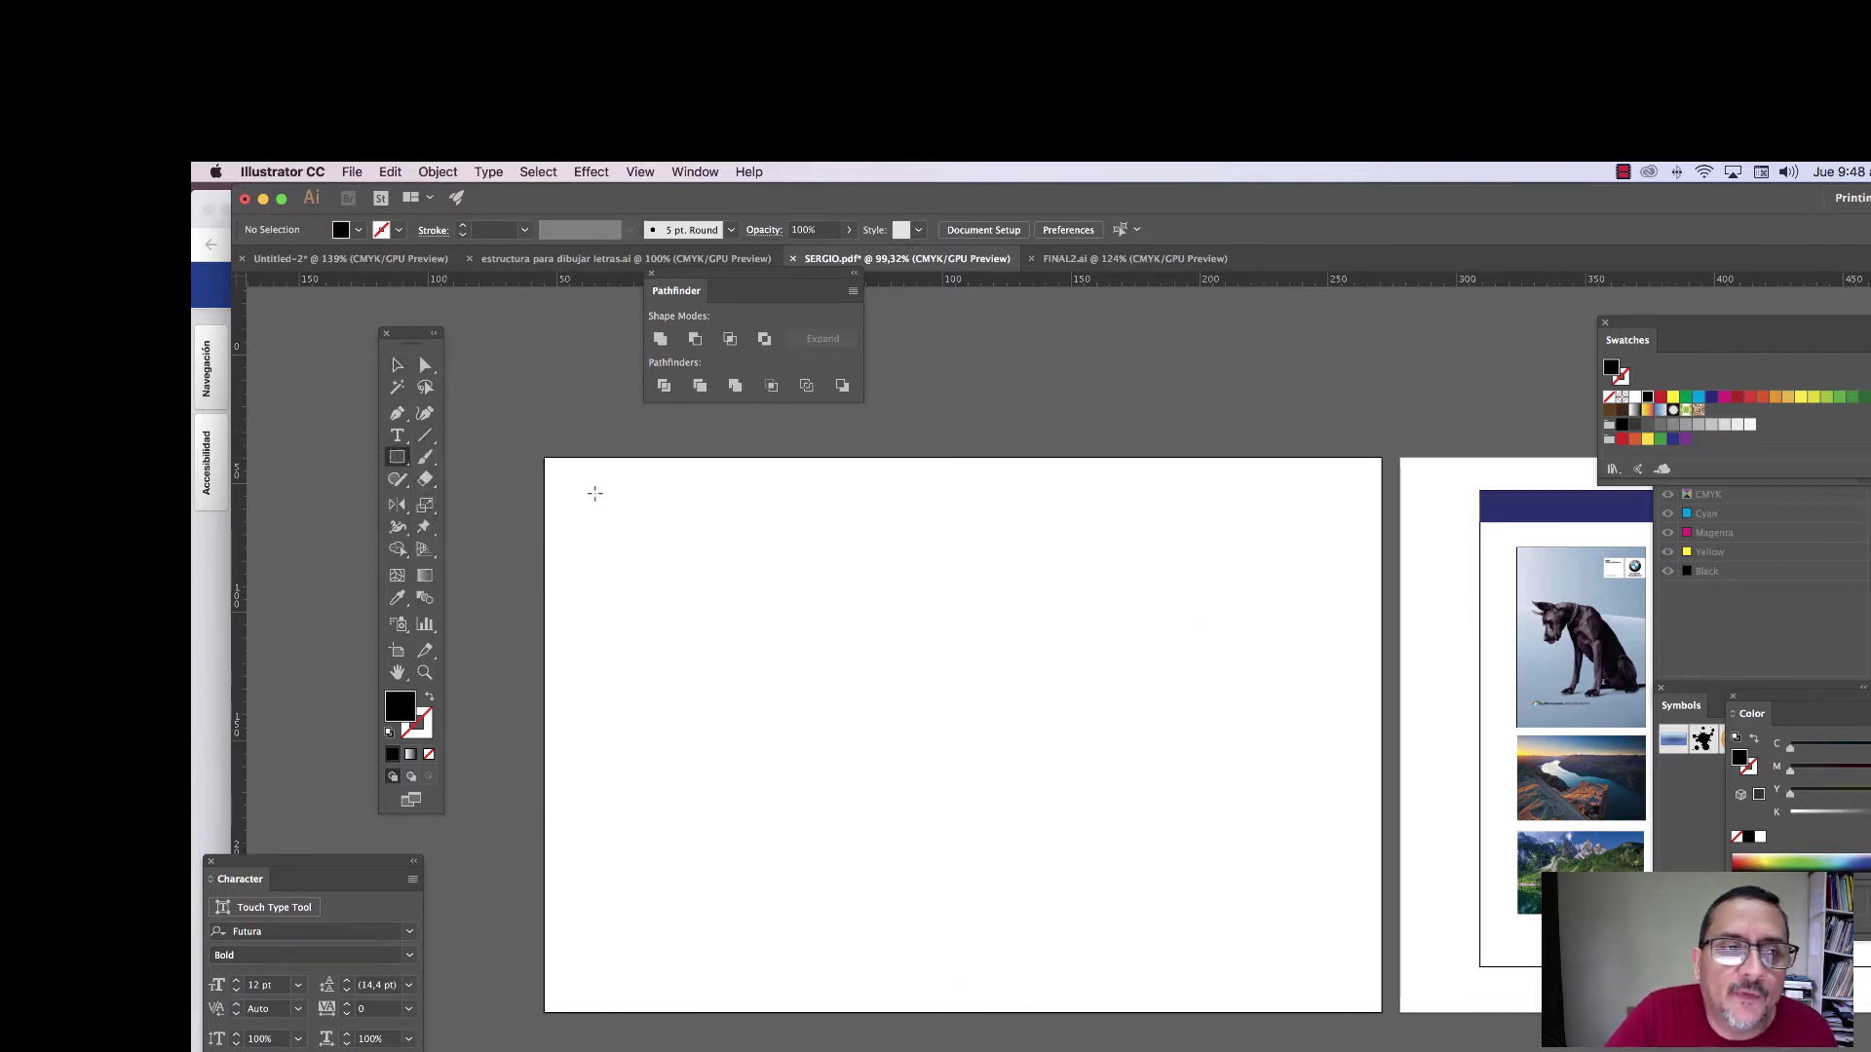
left_click_drag(607, 485, 951, 977)
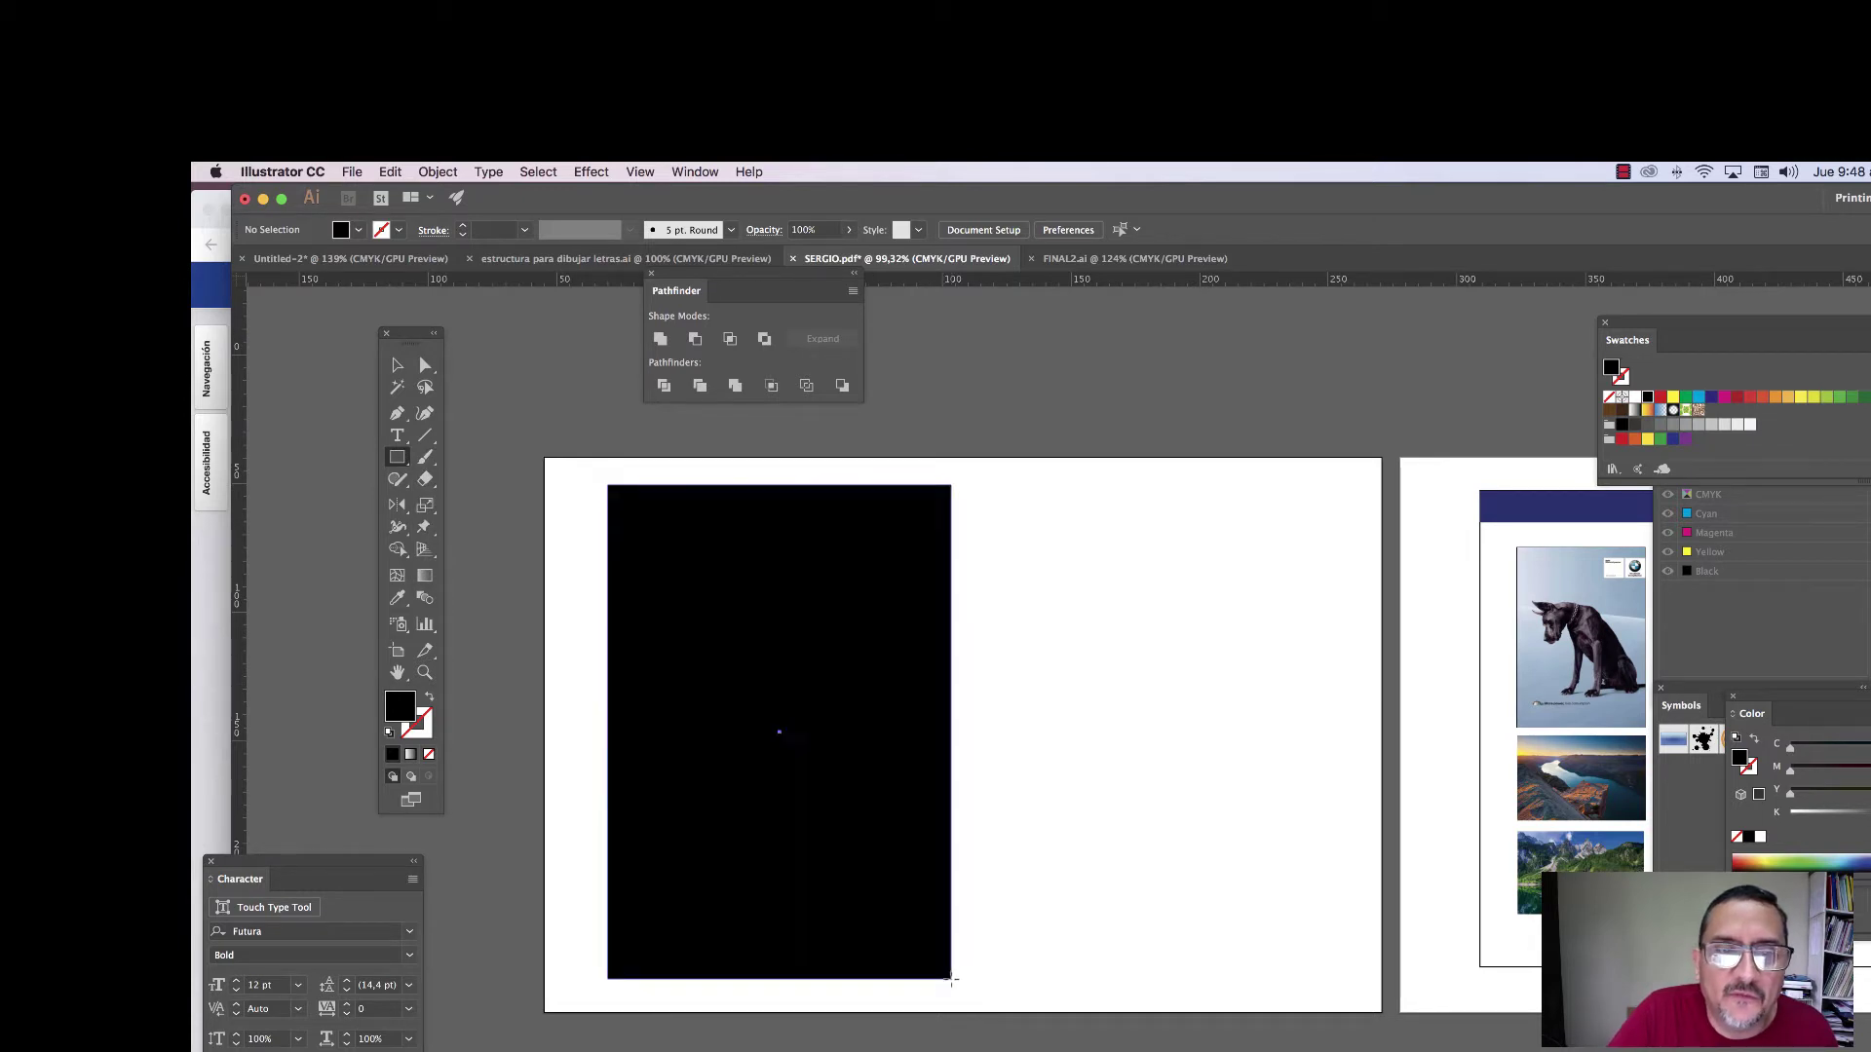
left_click(430, 698)
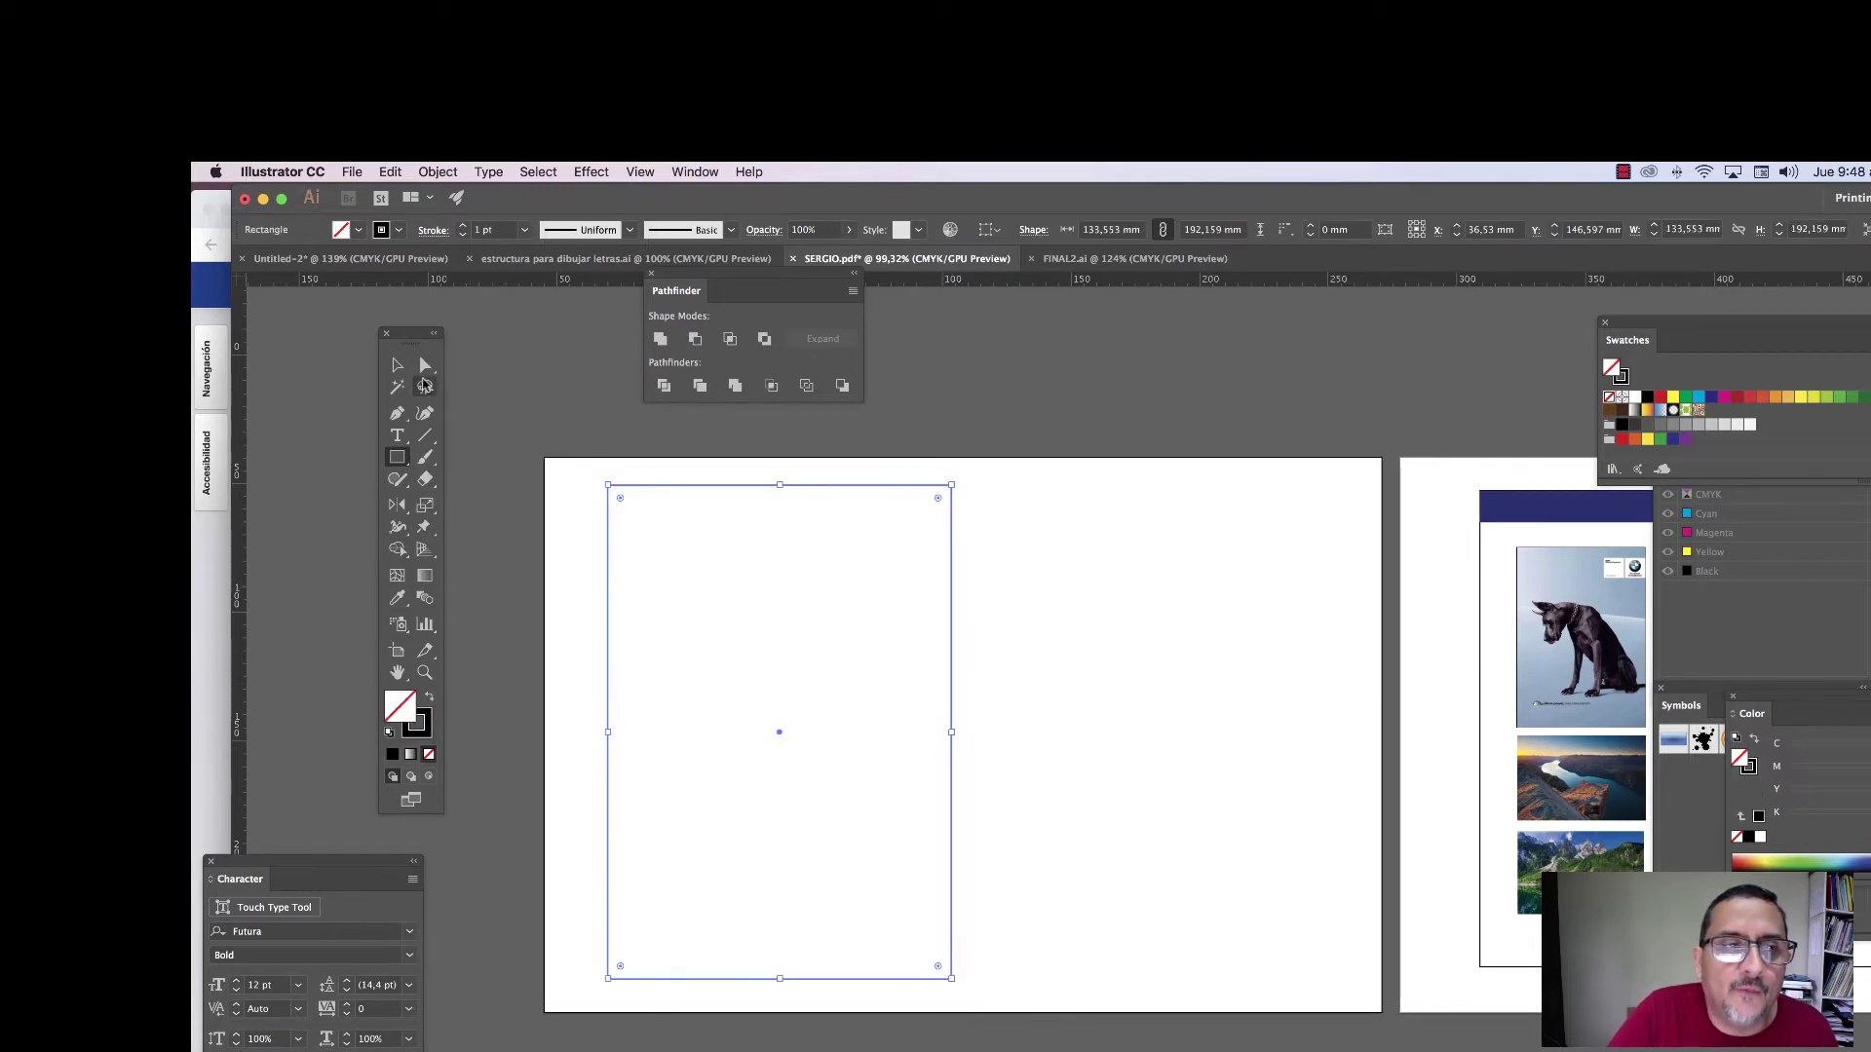
left_click(396, 365)
left_click(508, 398)
- Shift the rectangle slightly and place a horizontally aligned copy just beside it to form a two-page spread
left_click_drag(677, 490, 682, 490)
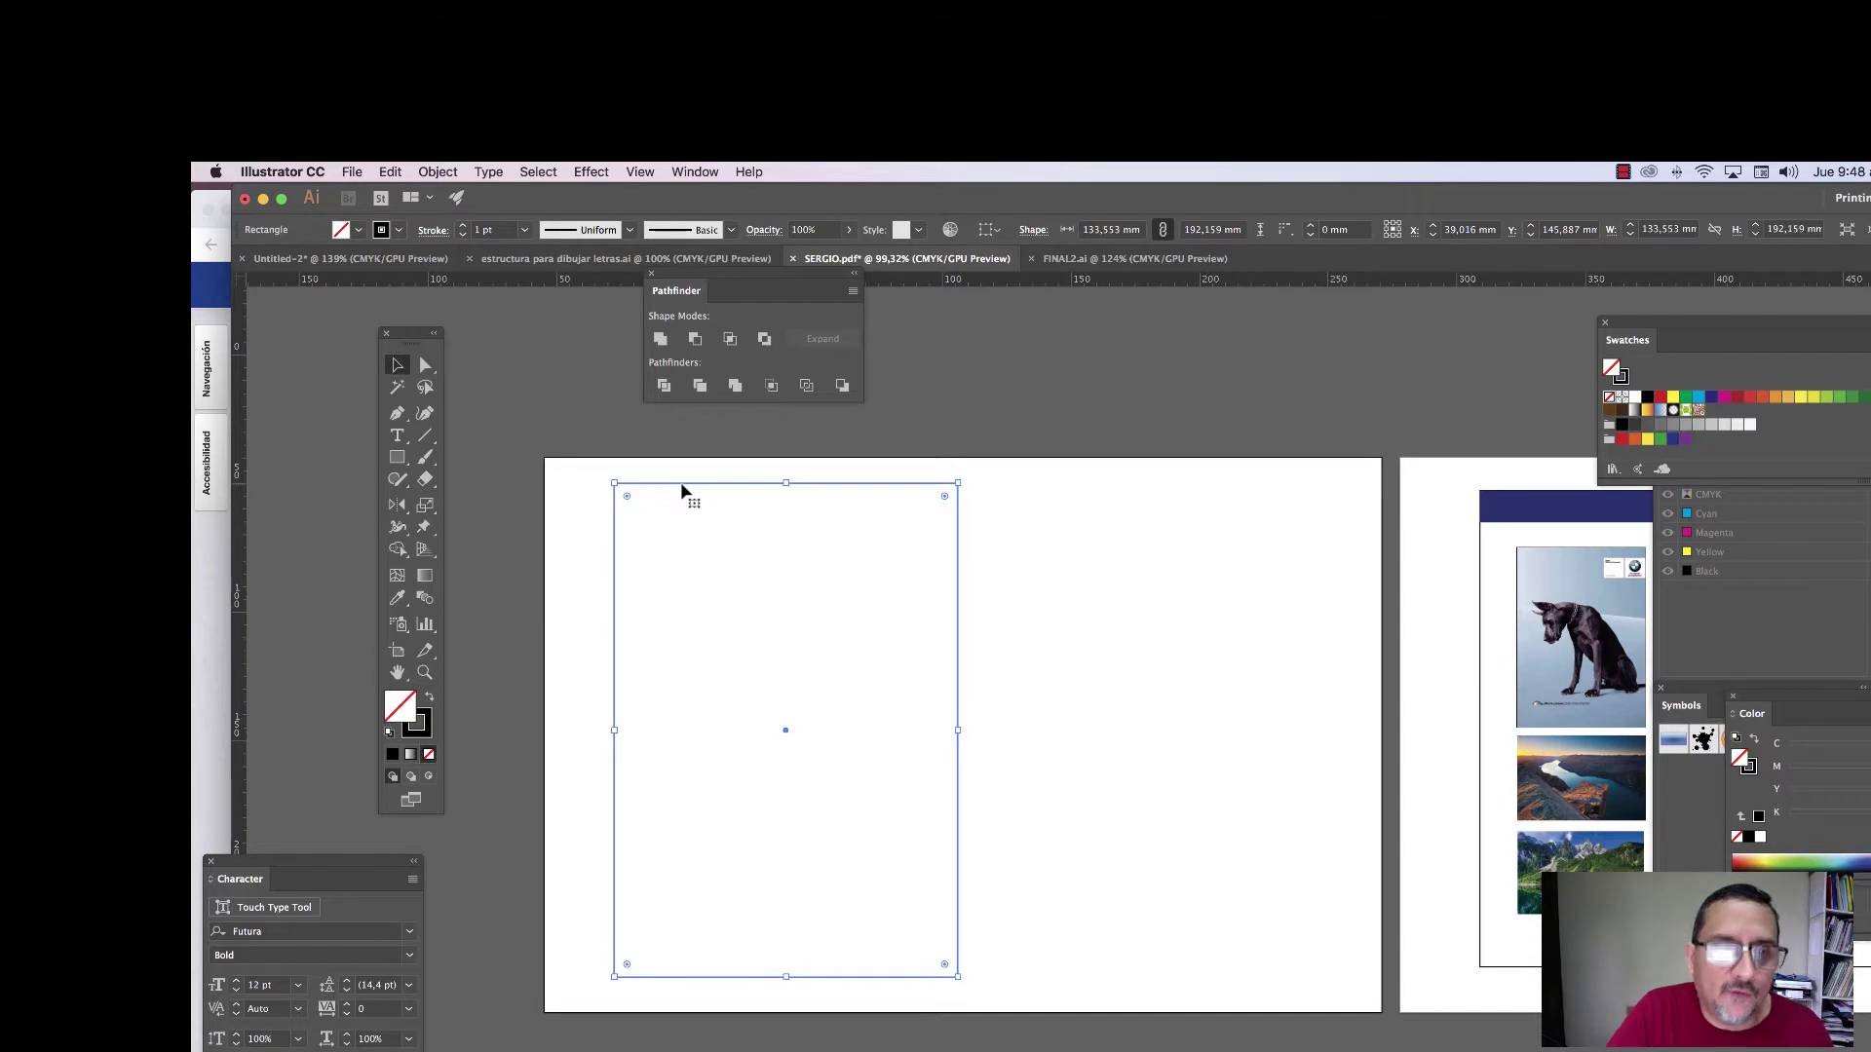
left_click_drag(682, 491, 1029, 499)
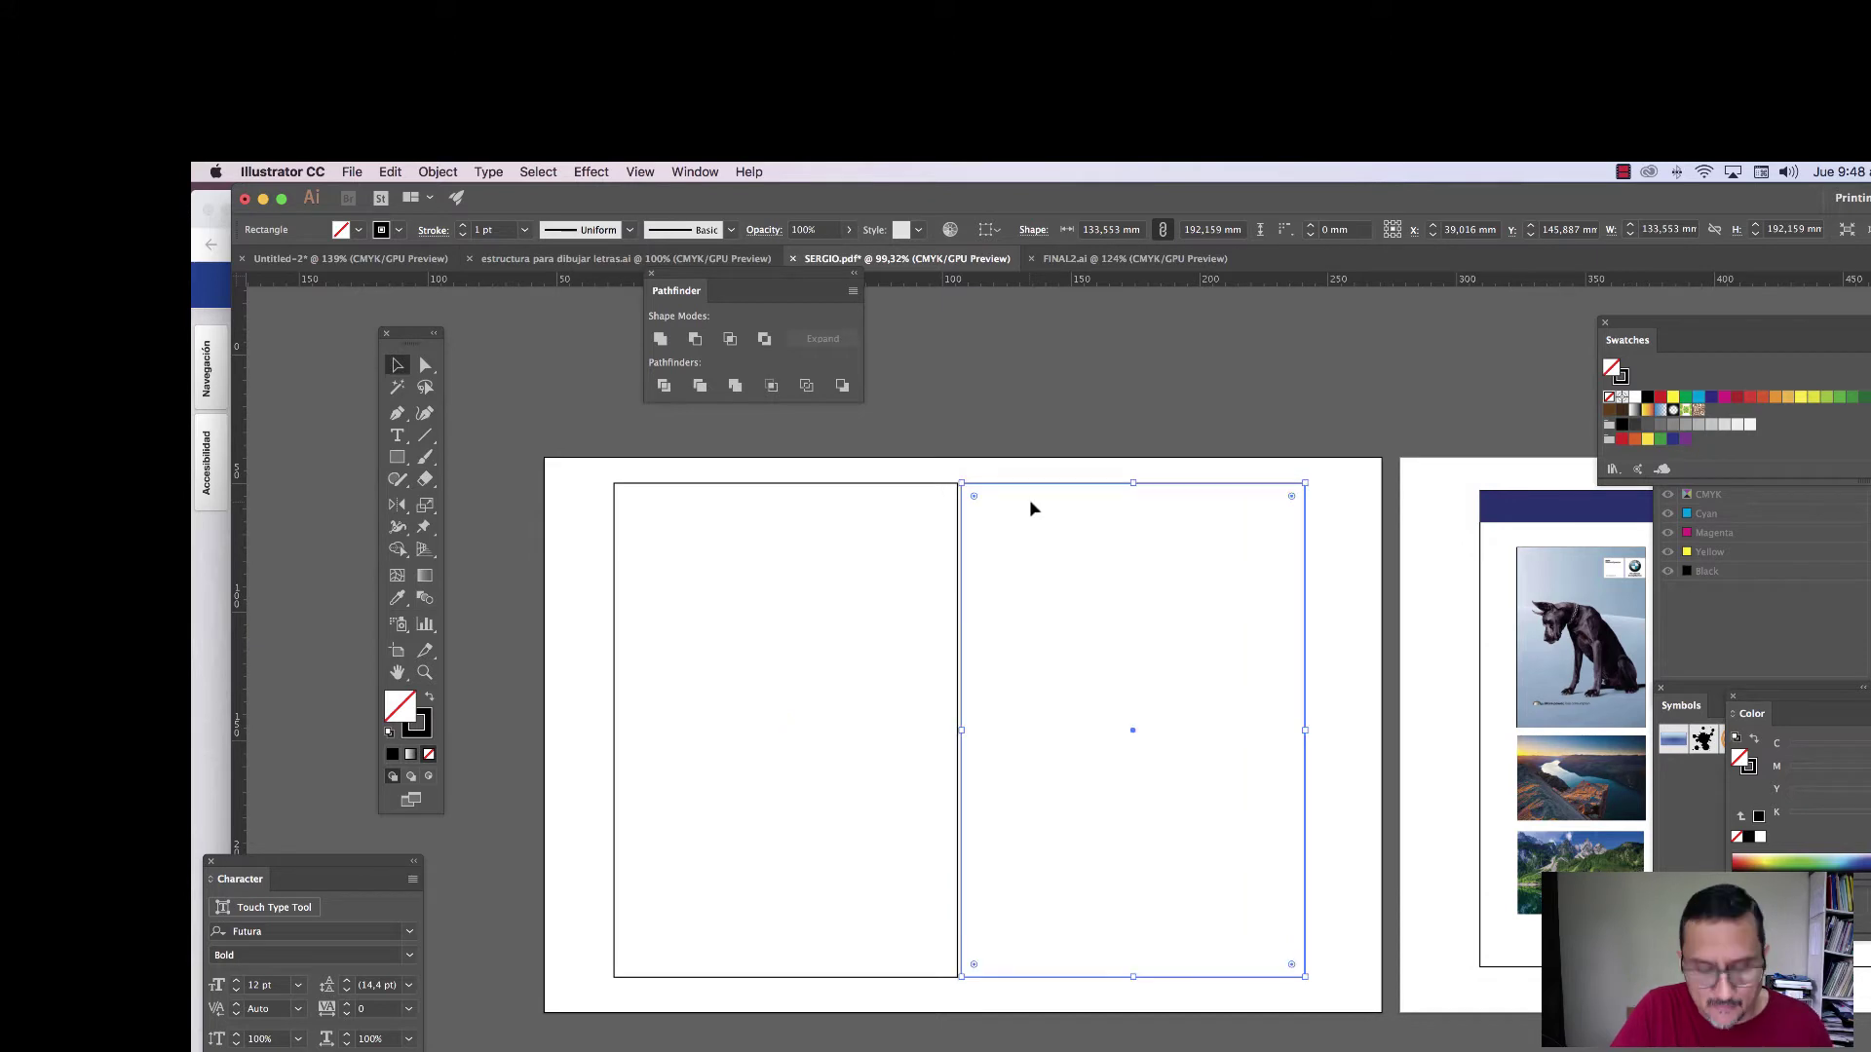
left_click(1007, 455)
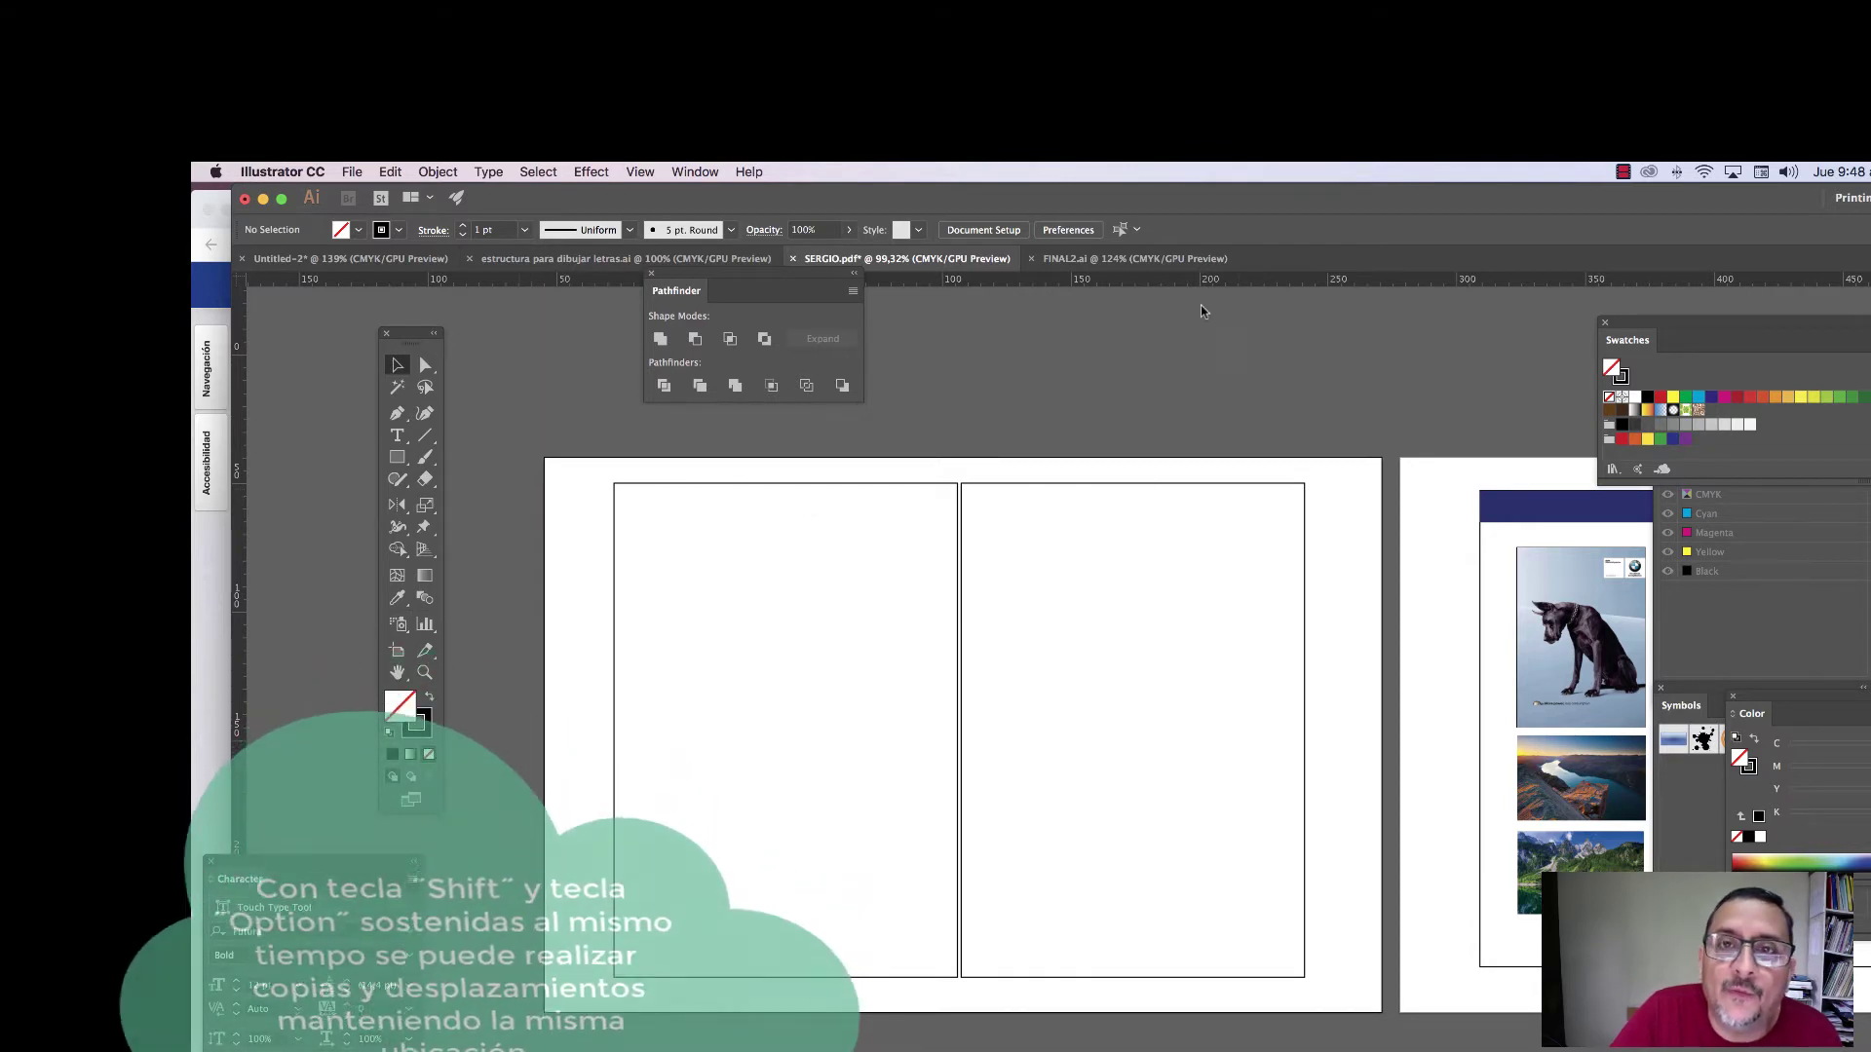
- Draw a closed triangle with the Pen tool from the spread's top centre to its two bottom outer corners
left_click(397, 413)
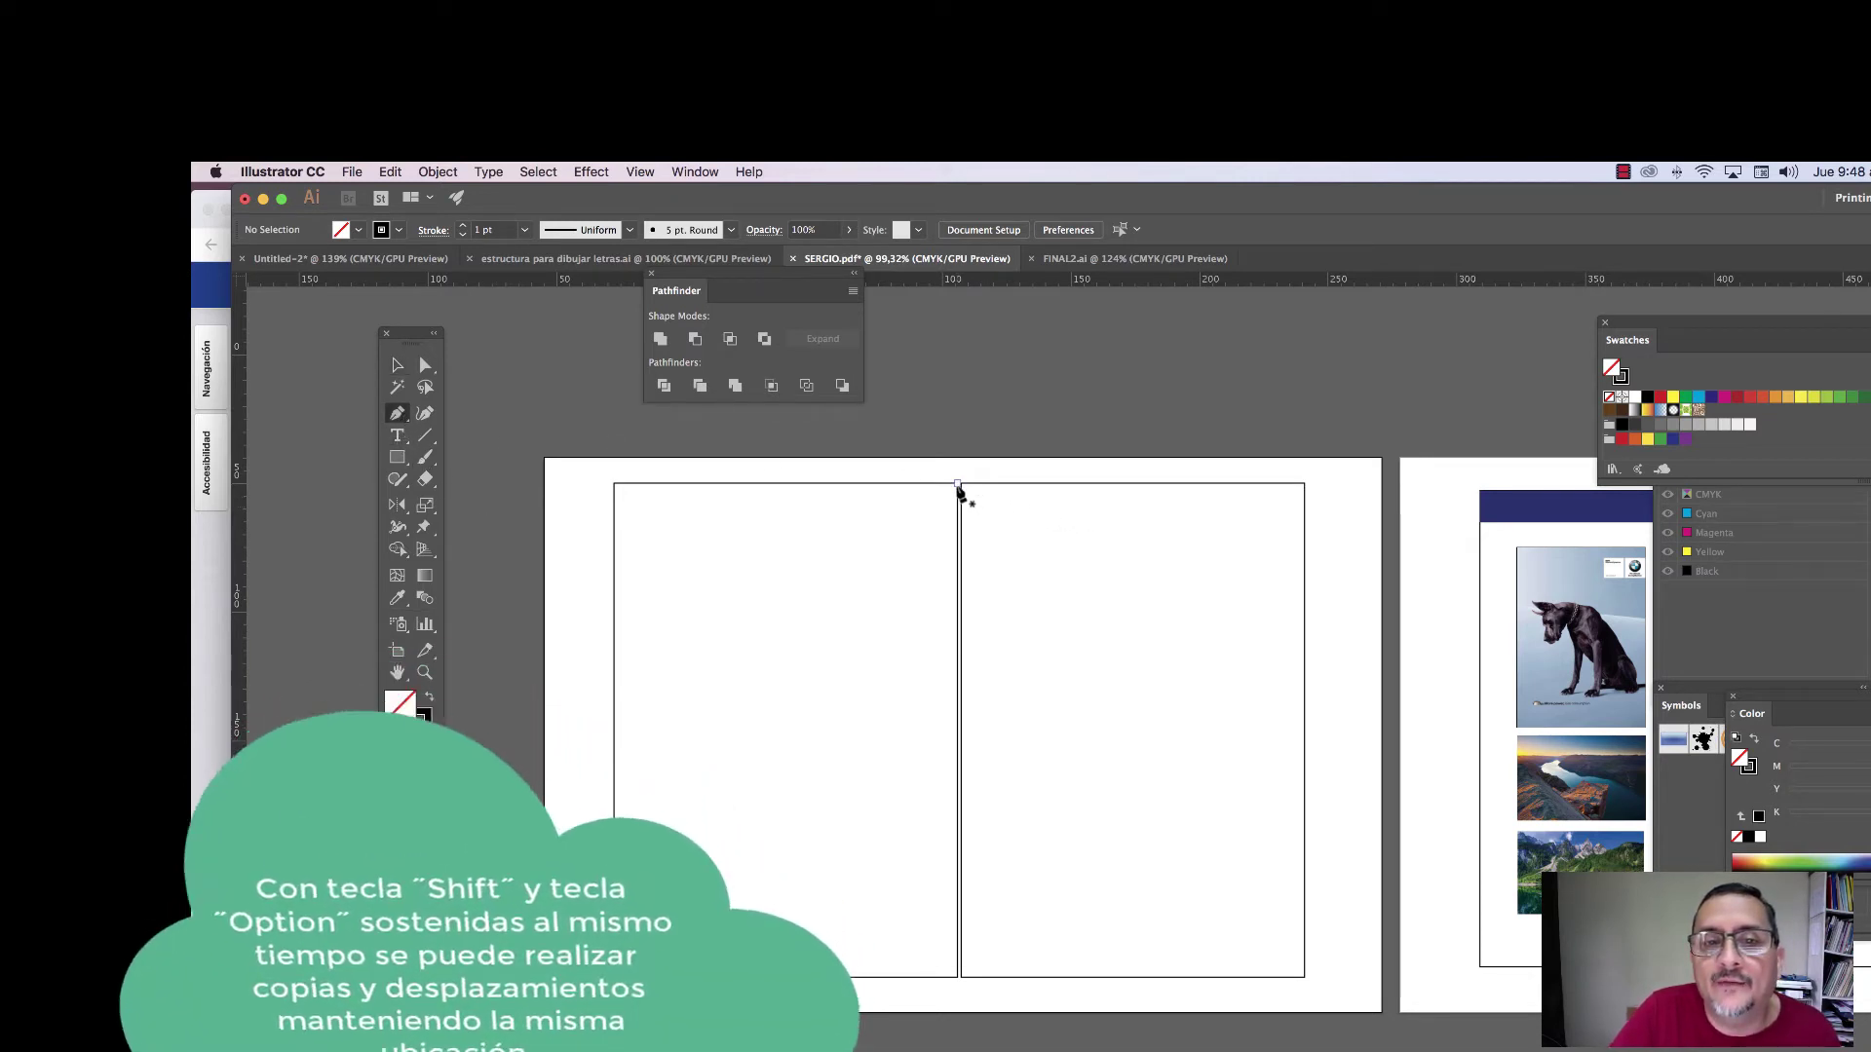
left_click(959, 485)
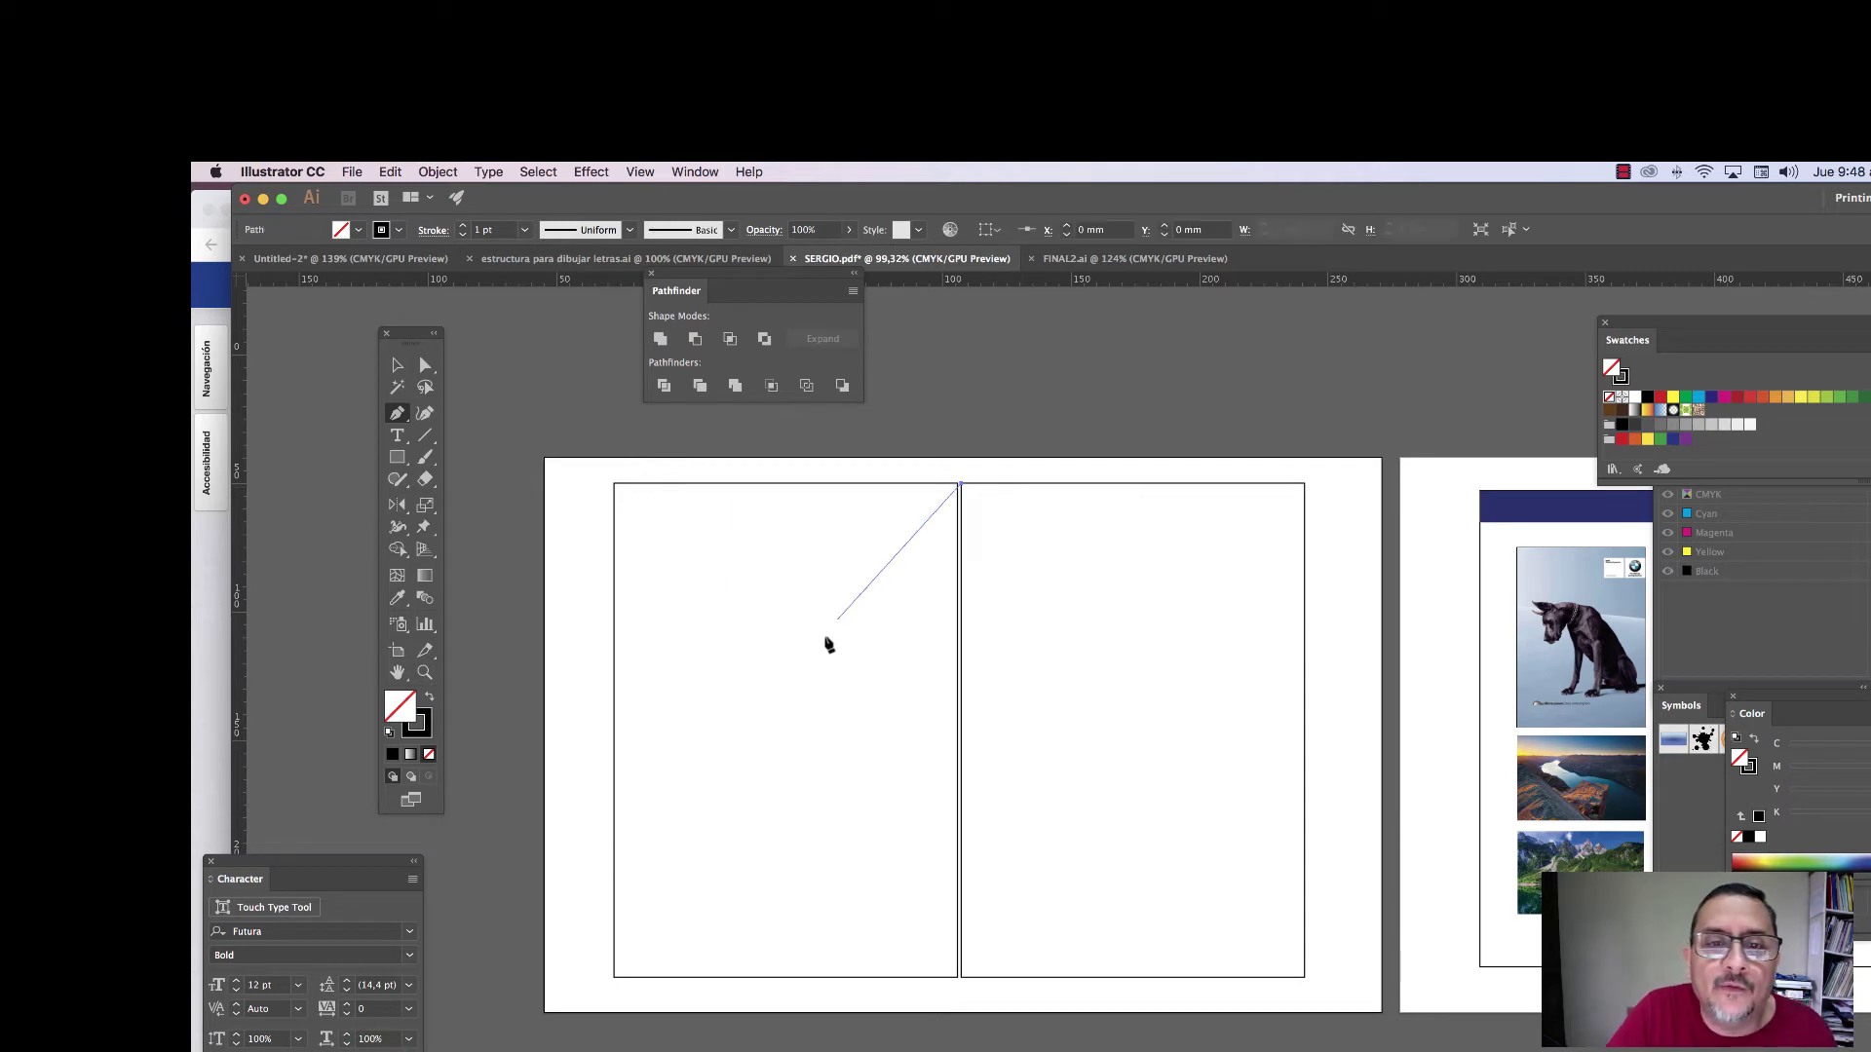
left_click(614, 976)
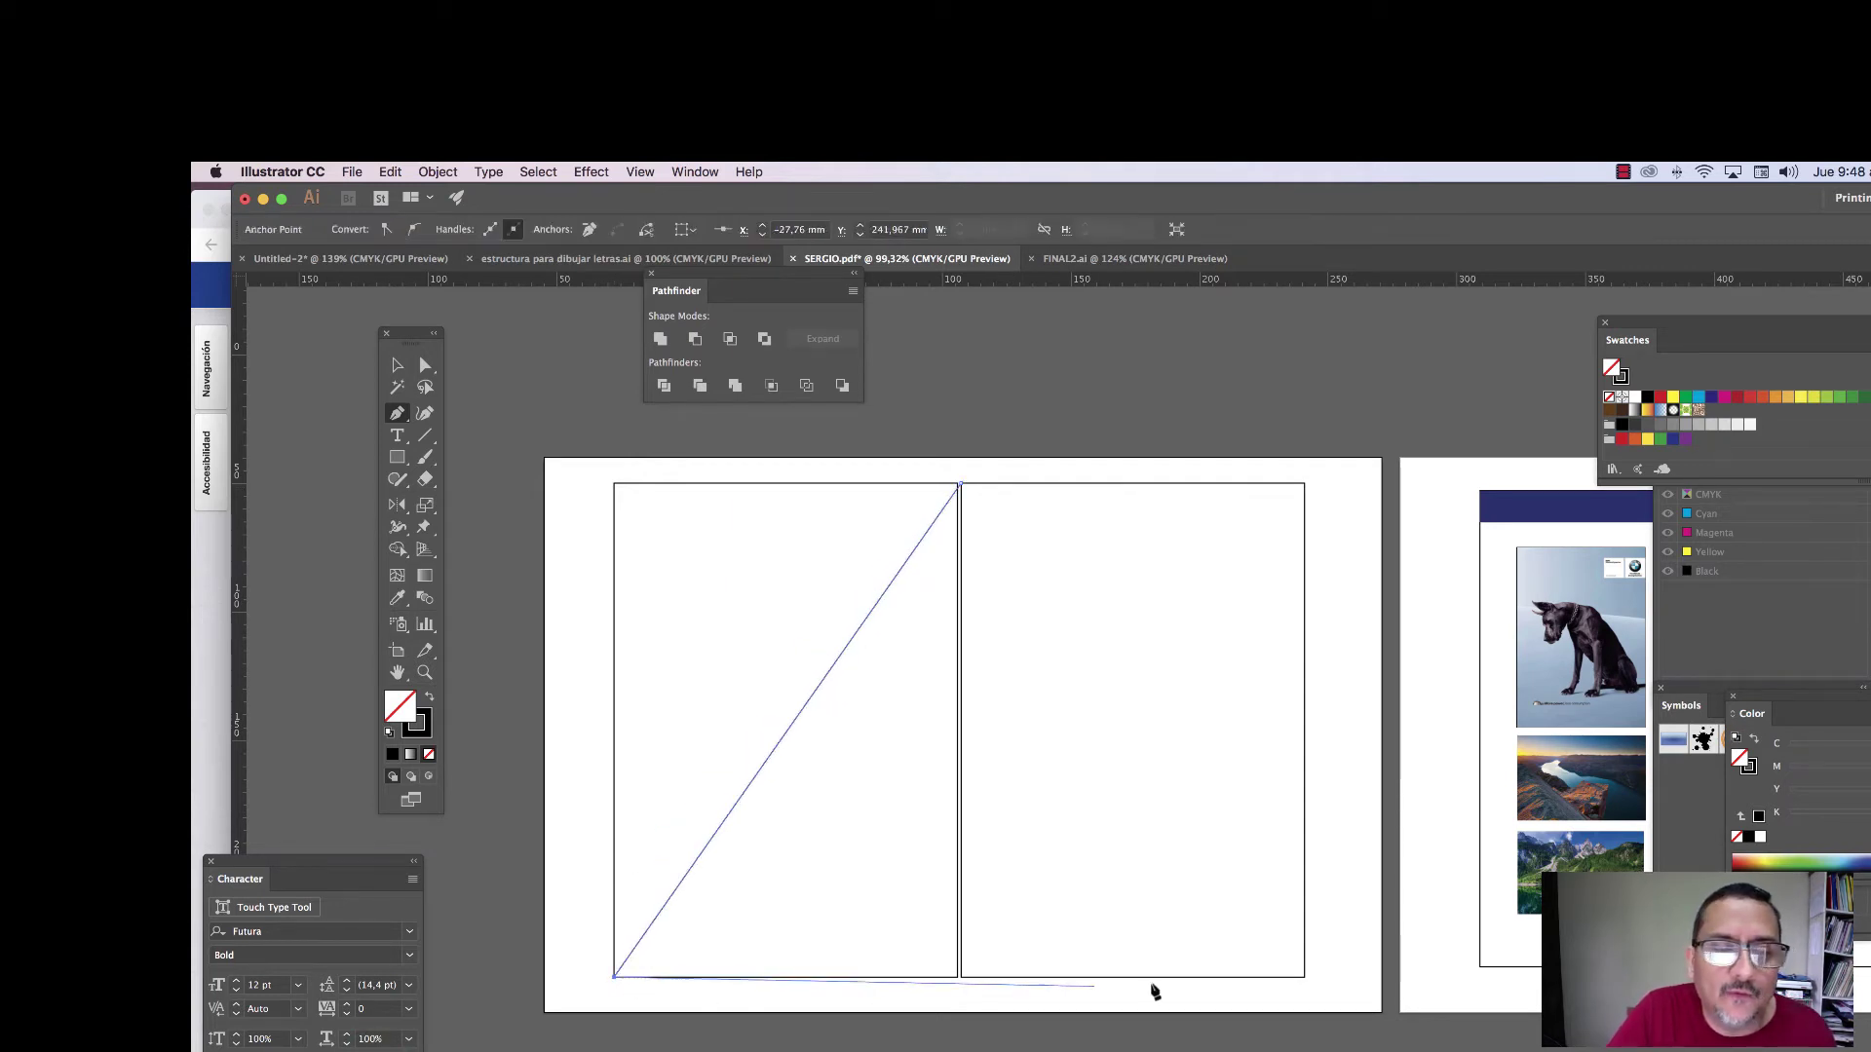
left_click(1304, 977)
left_click(959, 486)
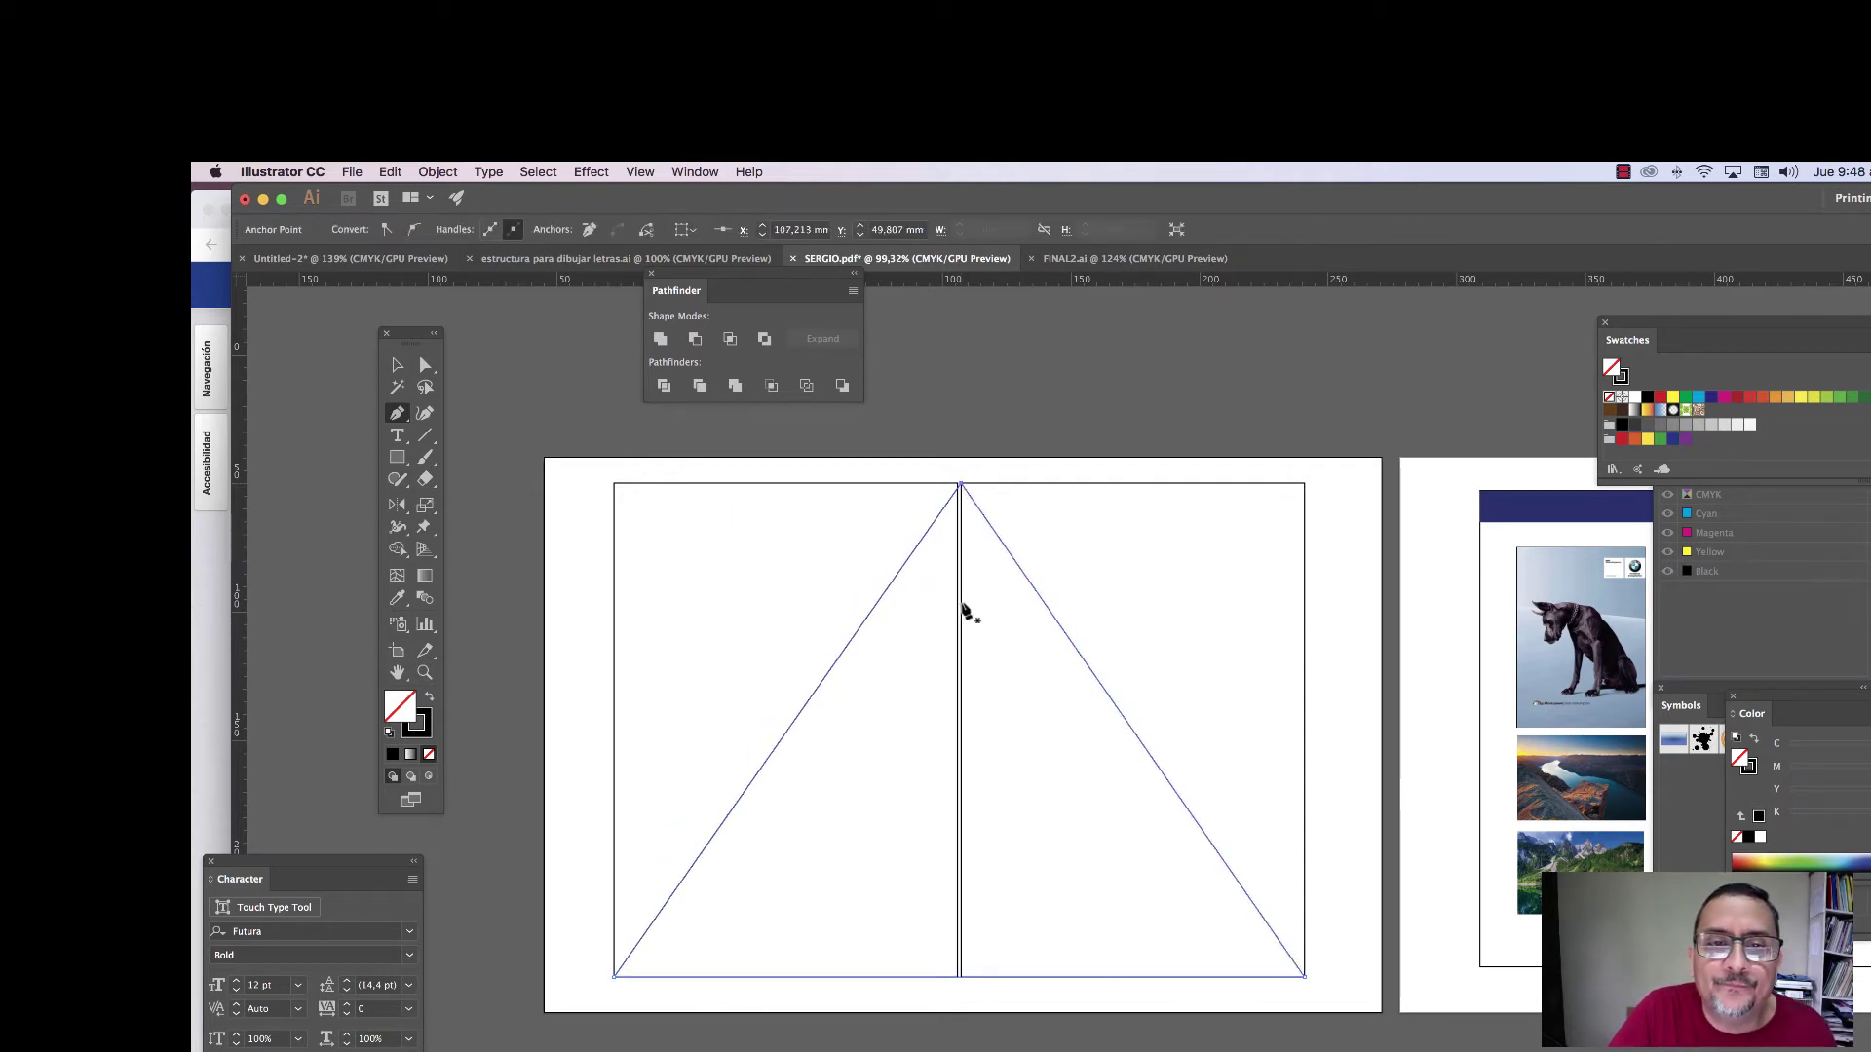
- Nudge the triangle's top anchor point slightly to the left so it lies between the two pages
key("a")
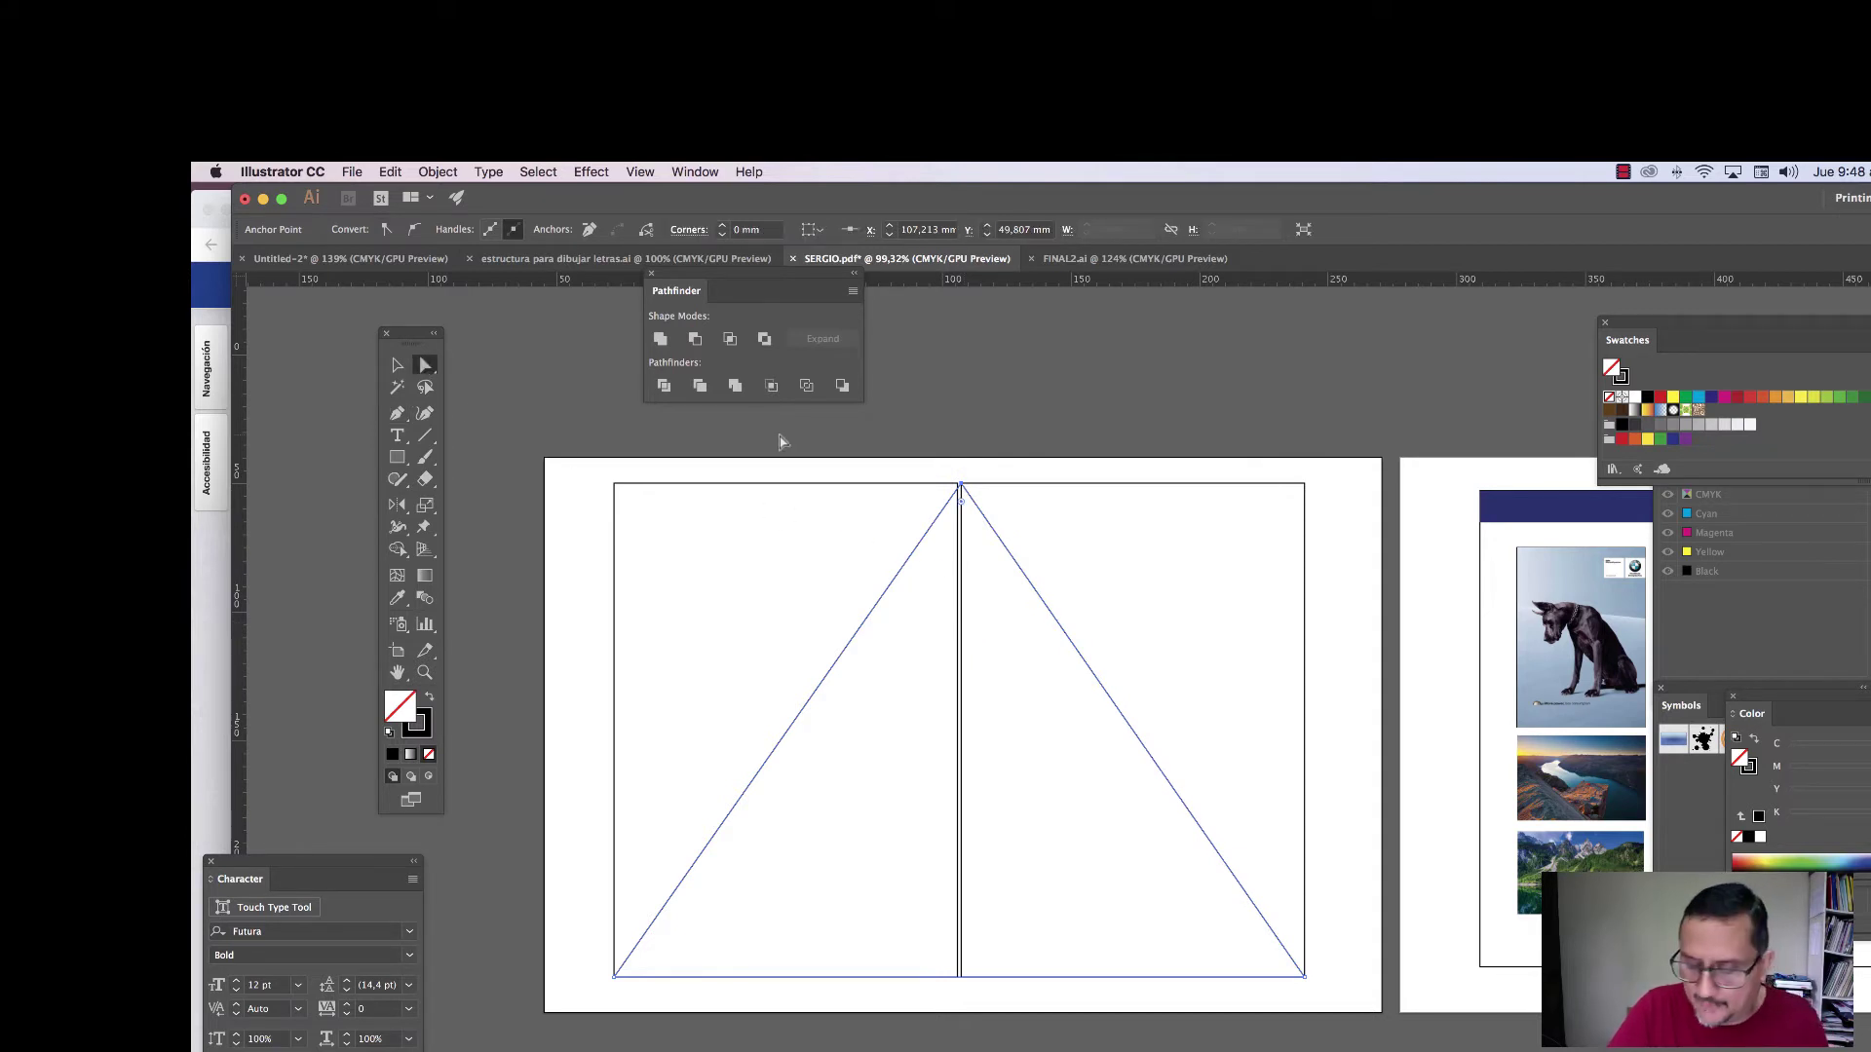
key("Left")
key("Left")
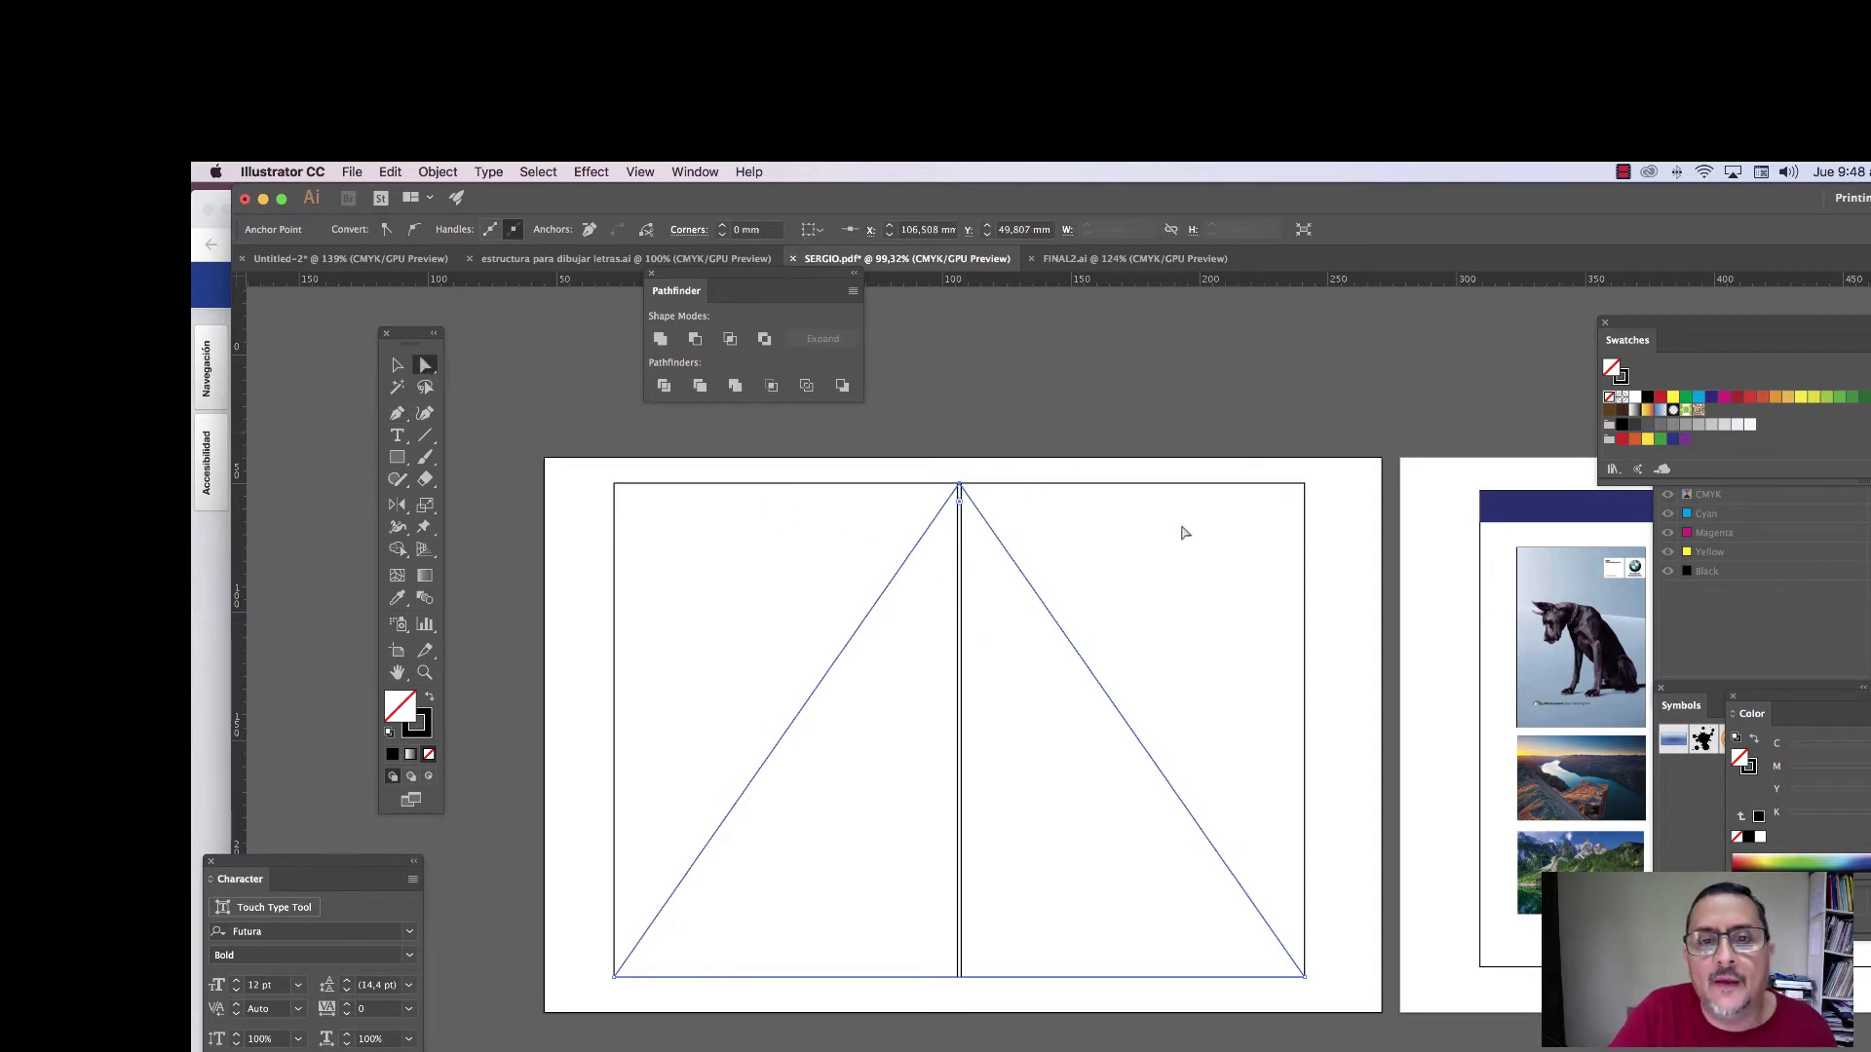
left_click(1002, 458)
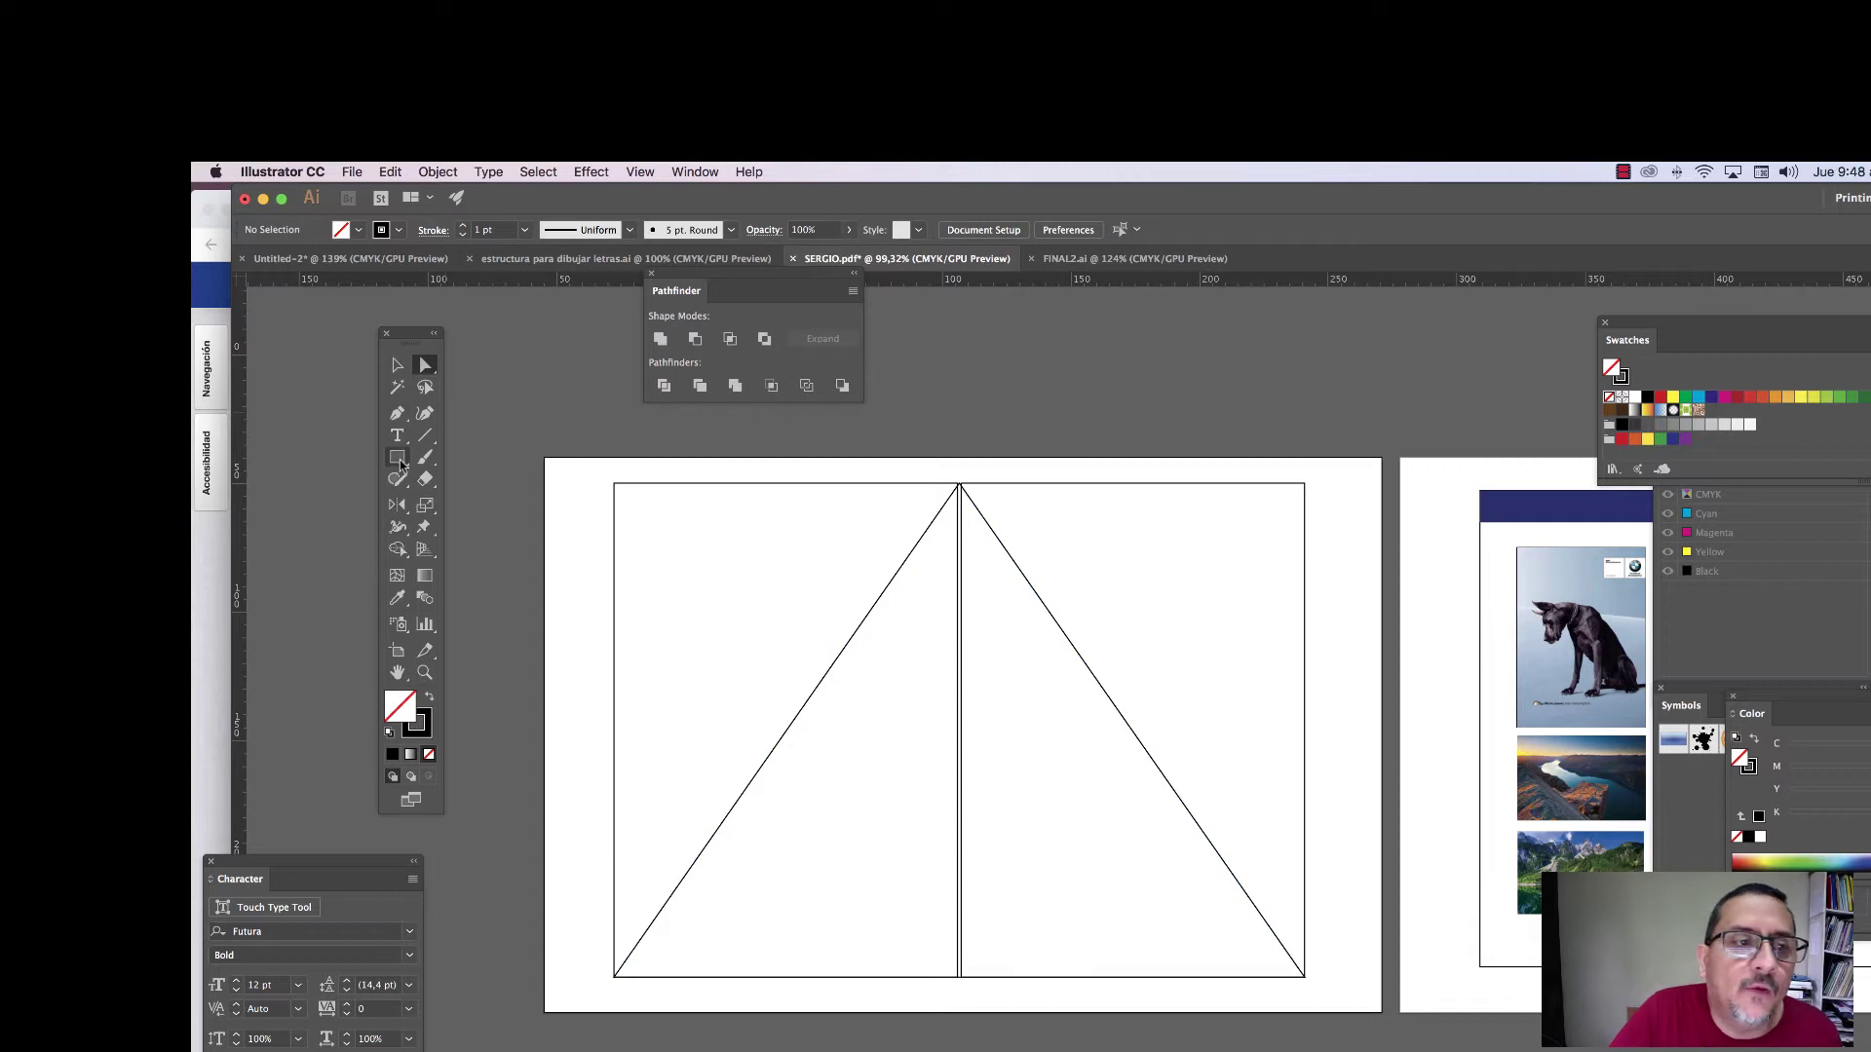
- Draw a circle about 133 mm wide at the top of the left page and copy it straight down to the page's bottom edge
left_click_drag(401, 464, 477, 500)
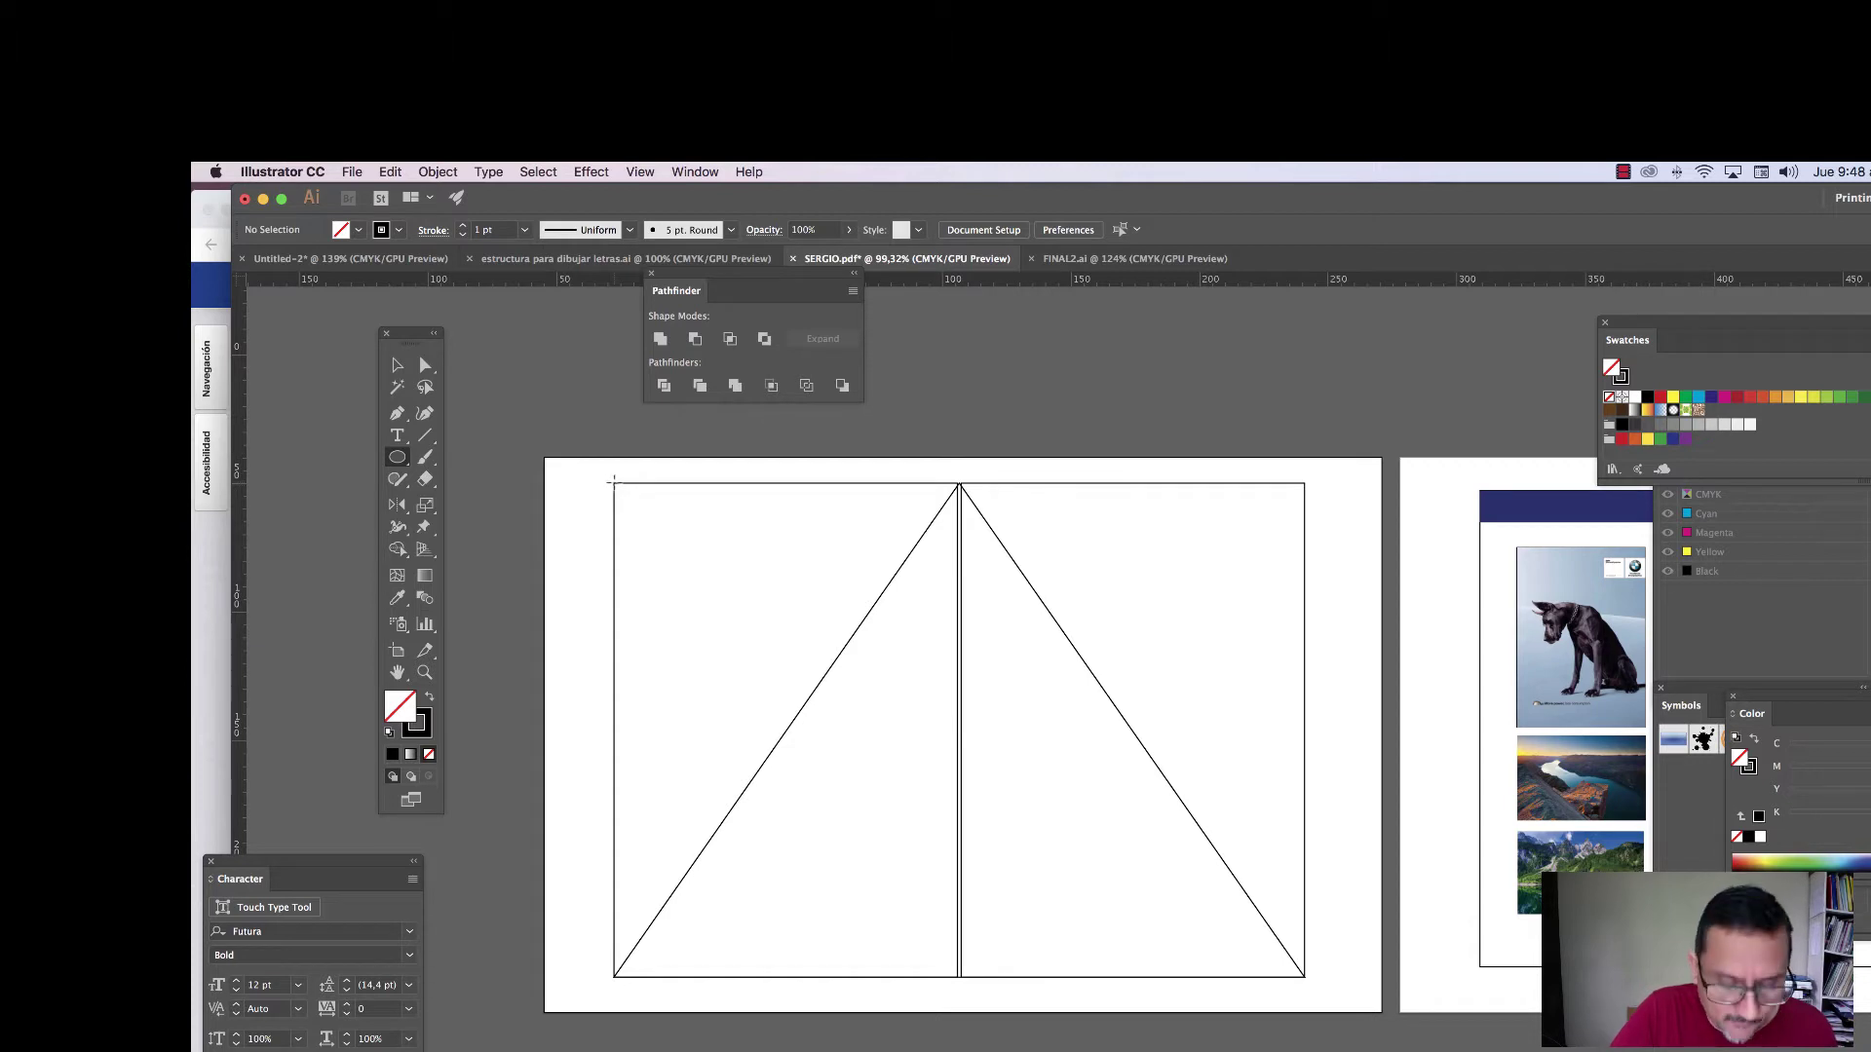
left_click_drag(614, 481, 924, 826)
key("v")
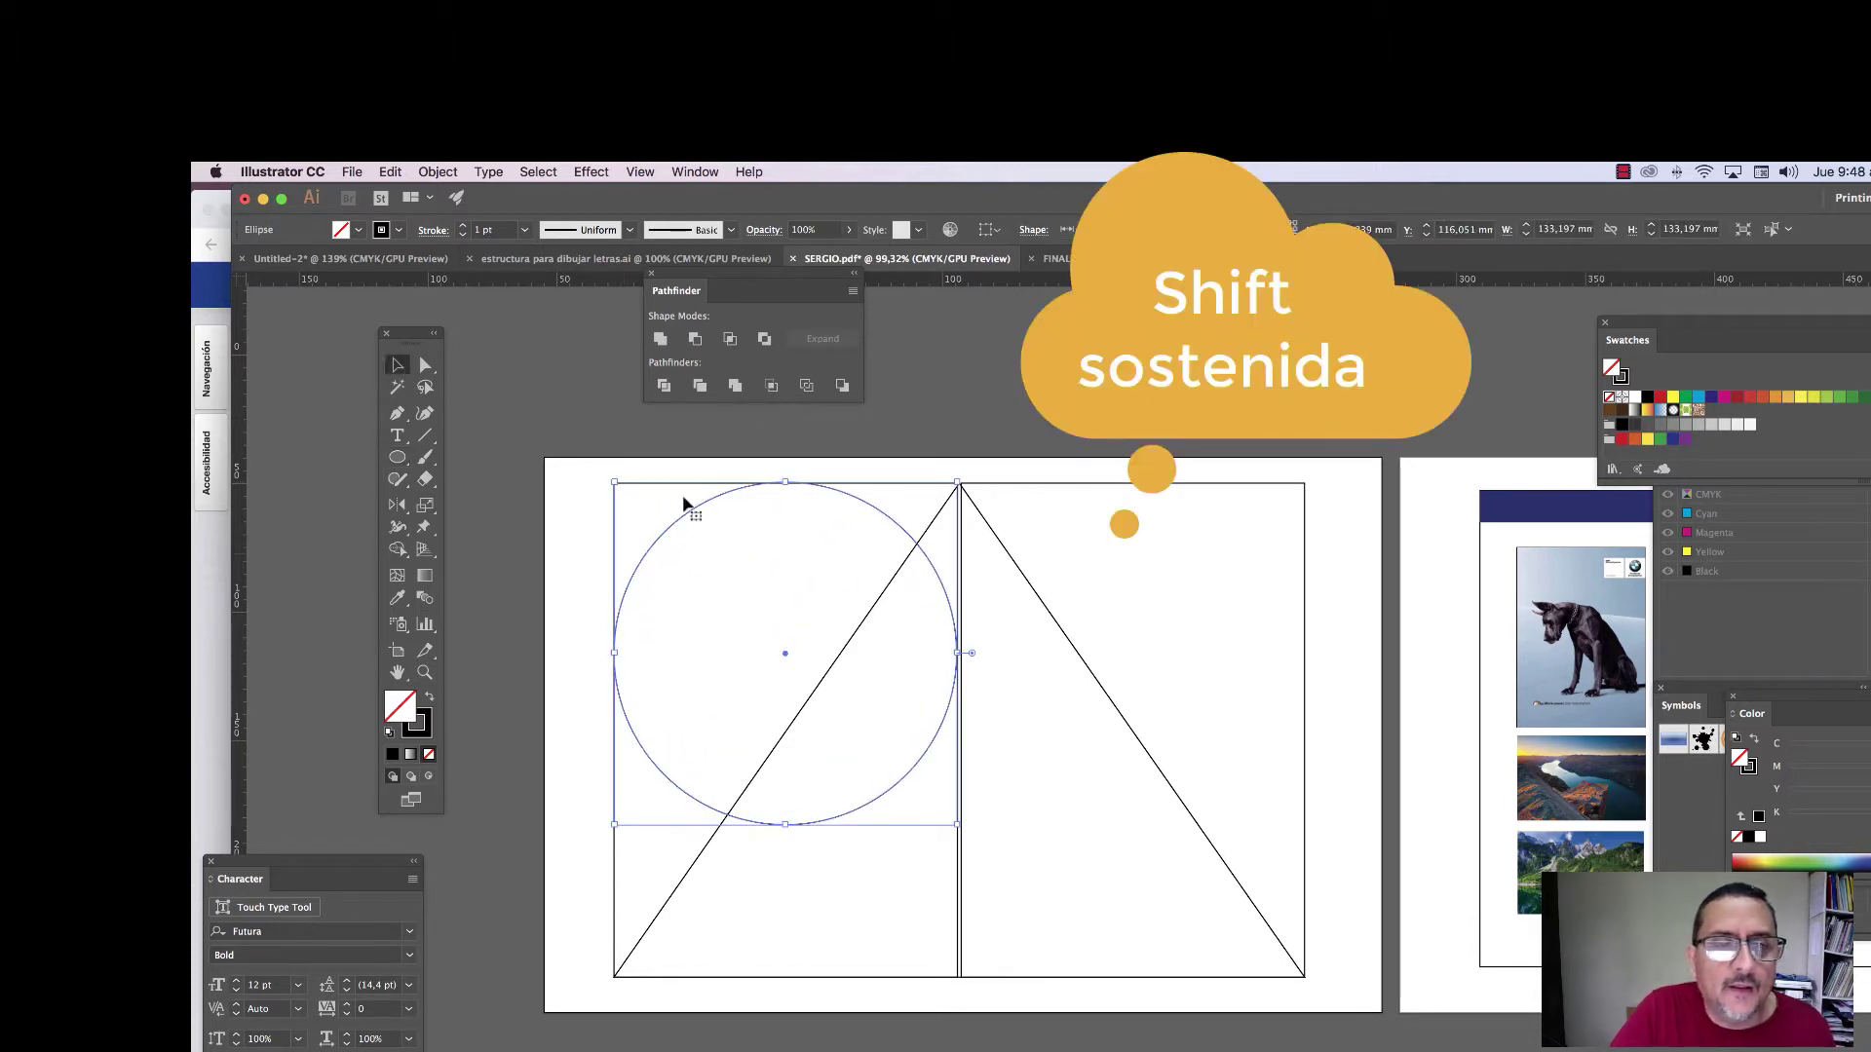
left_click_drag(696, 514, 712, 665)
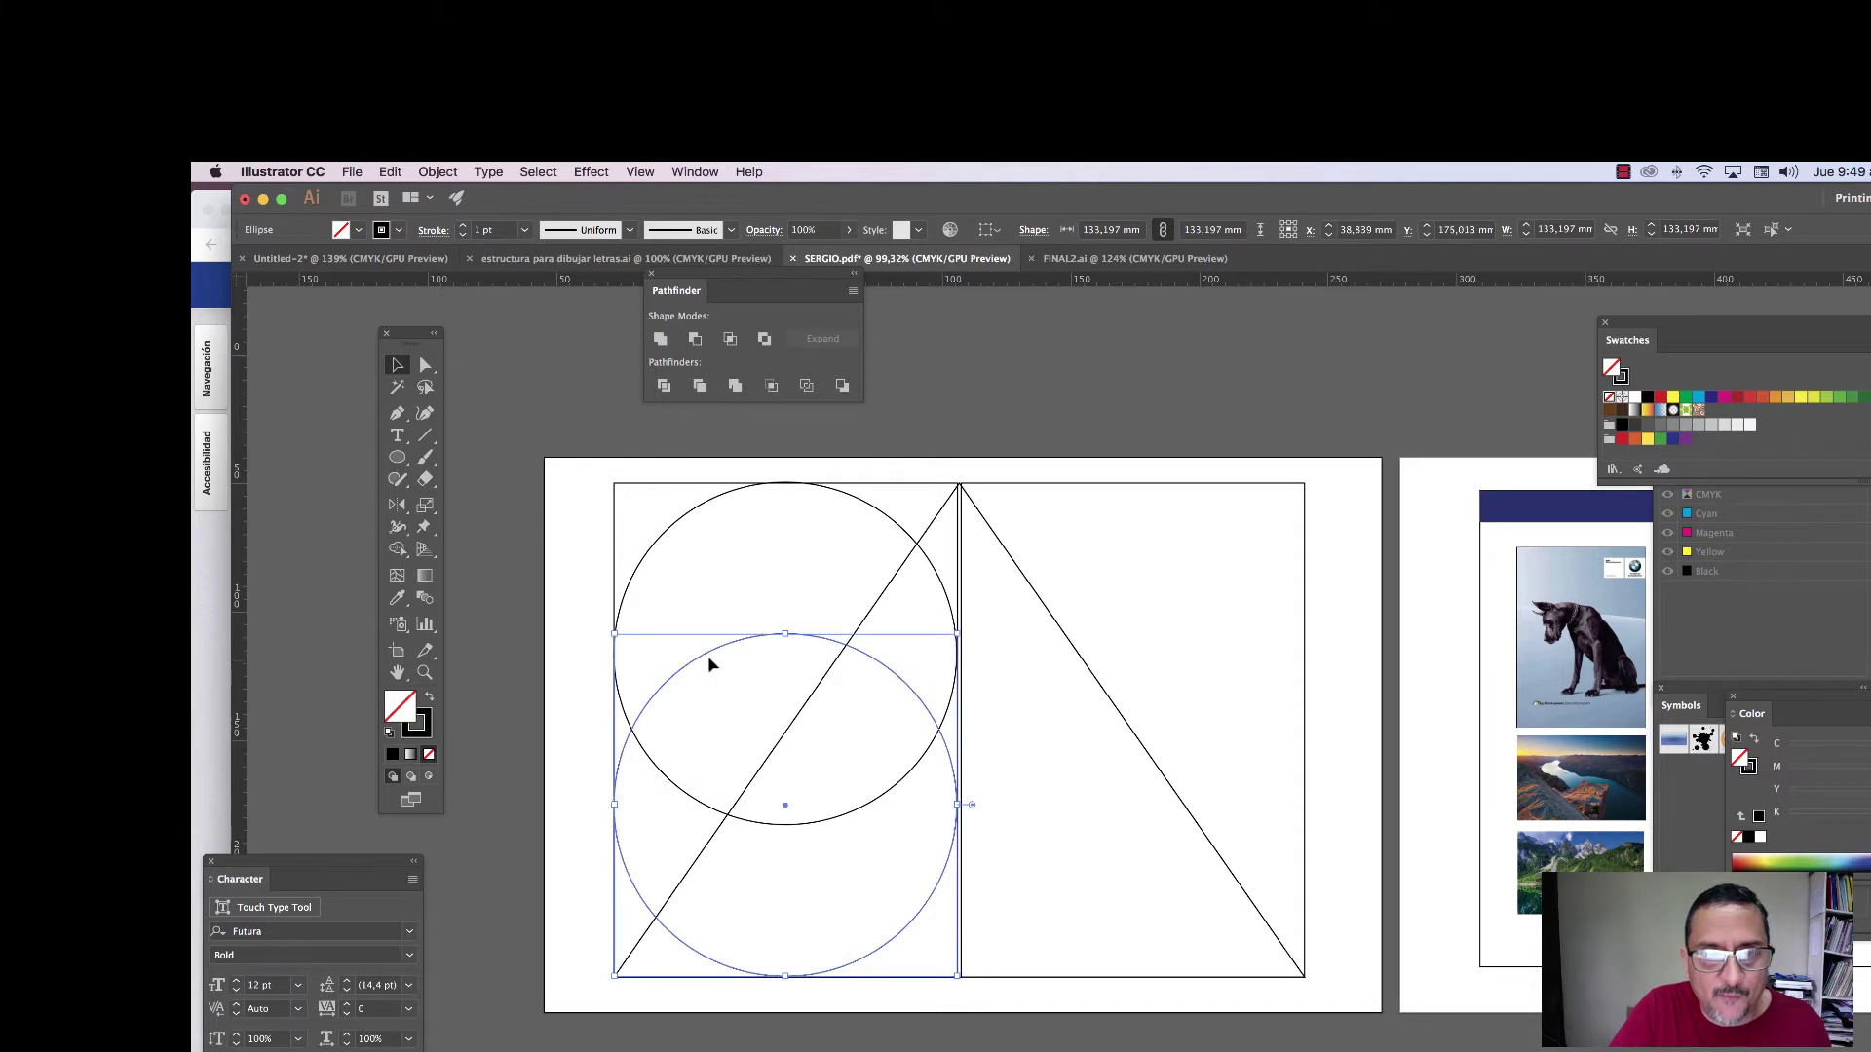
left_click(577, 543)
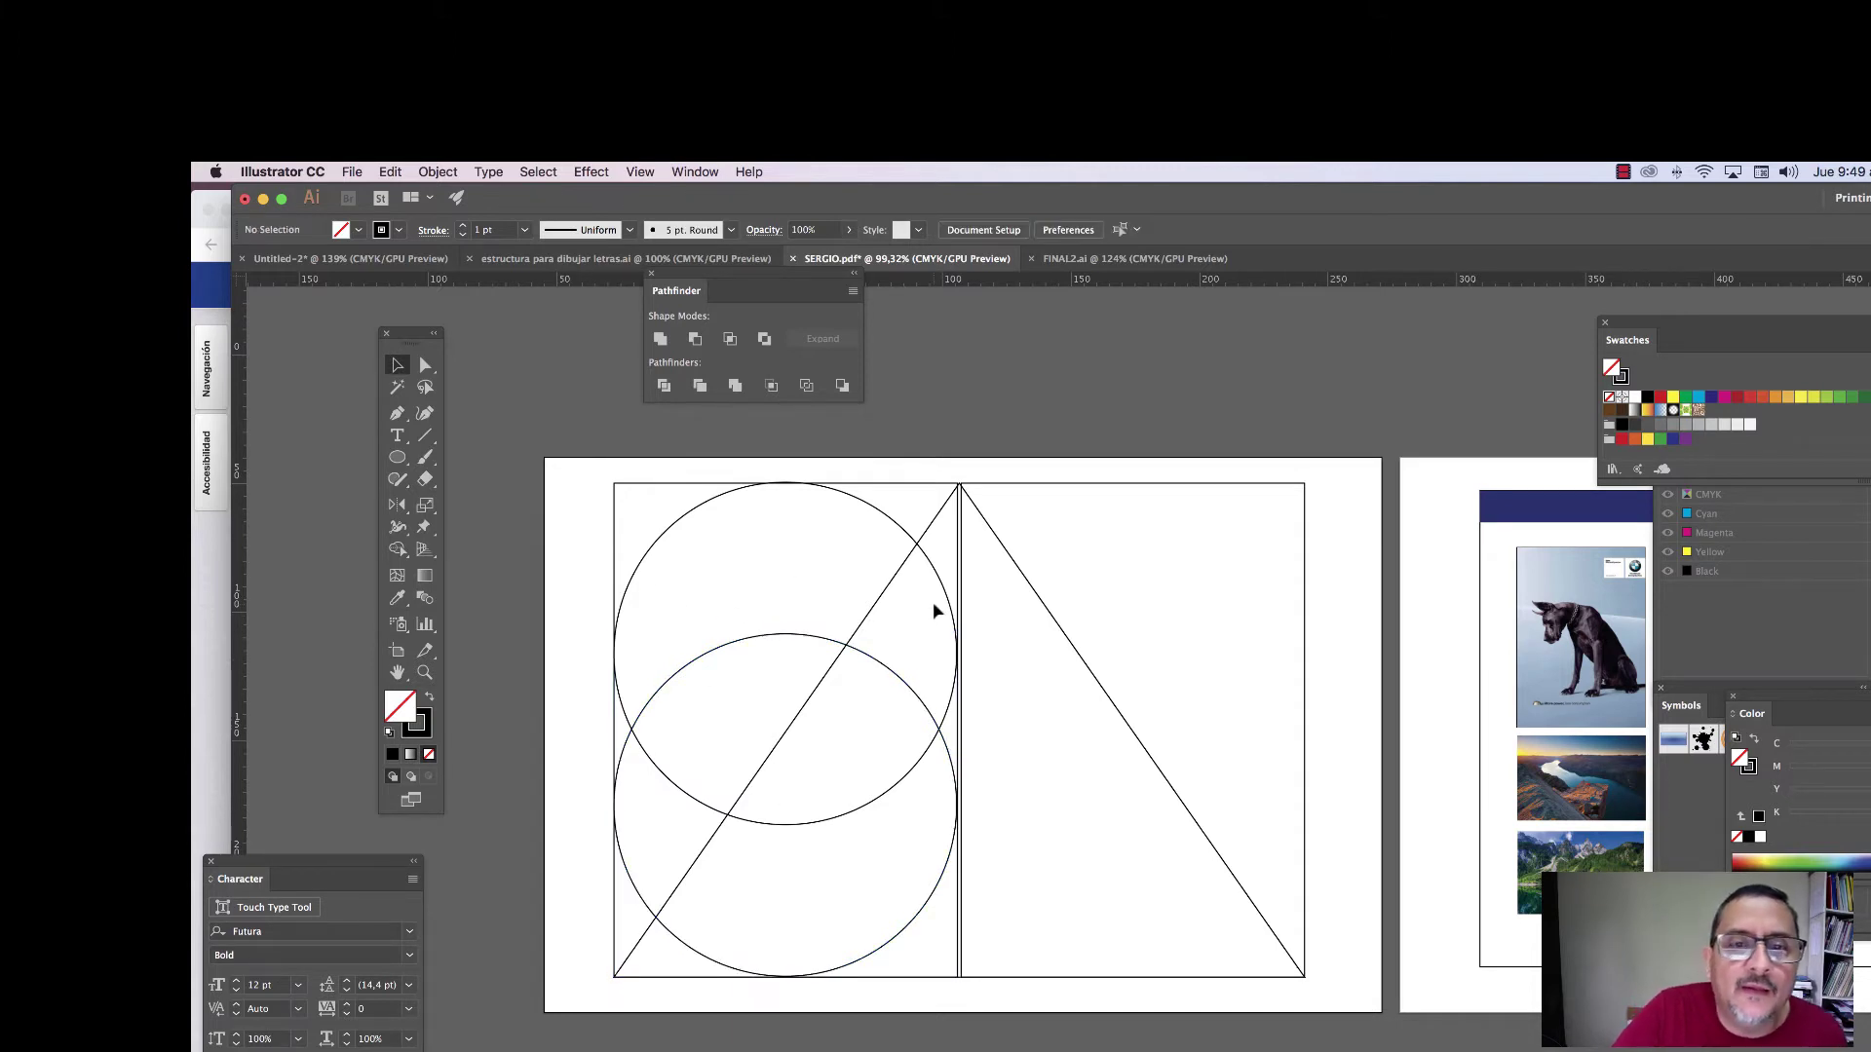
- Mark where the upper circle crosses the diagonal near the spread's top centre with a red-filled circle about 5 mm wide
left_click(397, 457)
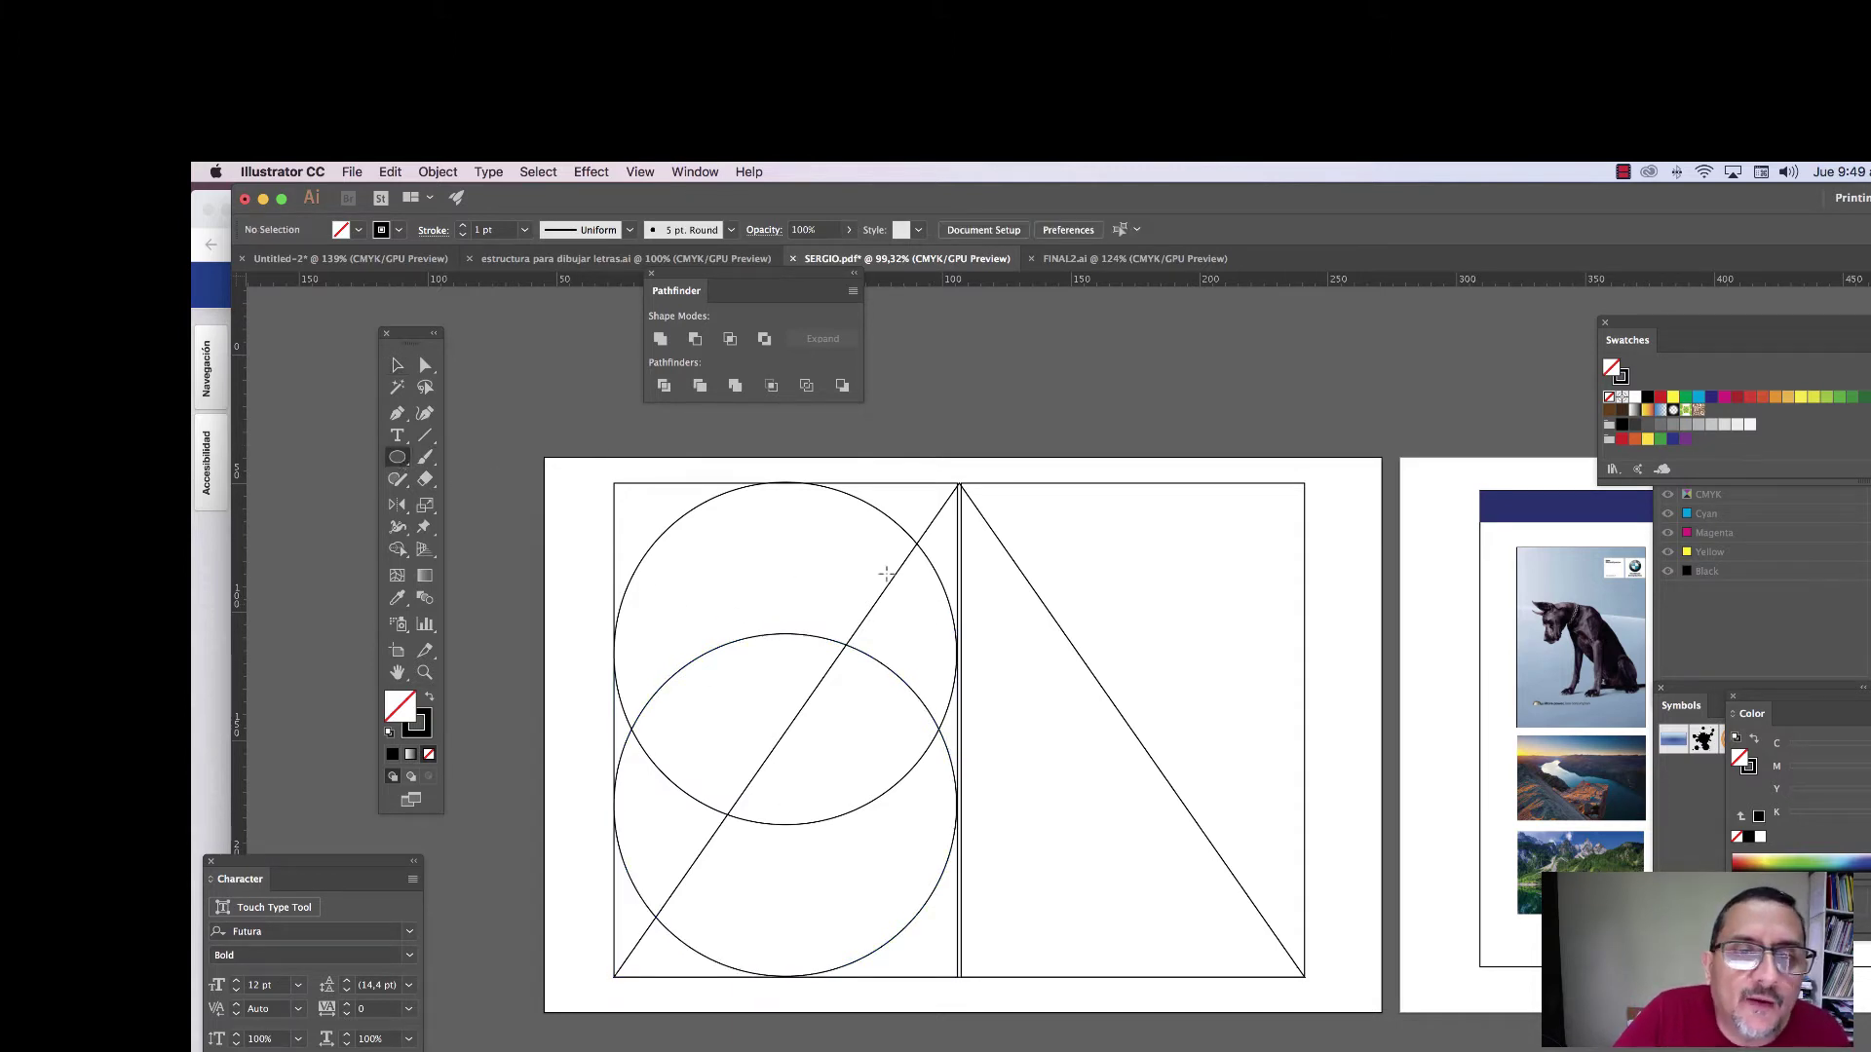
left_click_drag(916, 543, 924, 552)
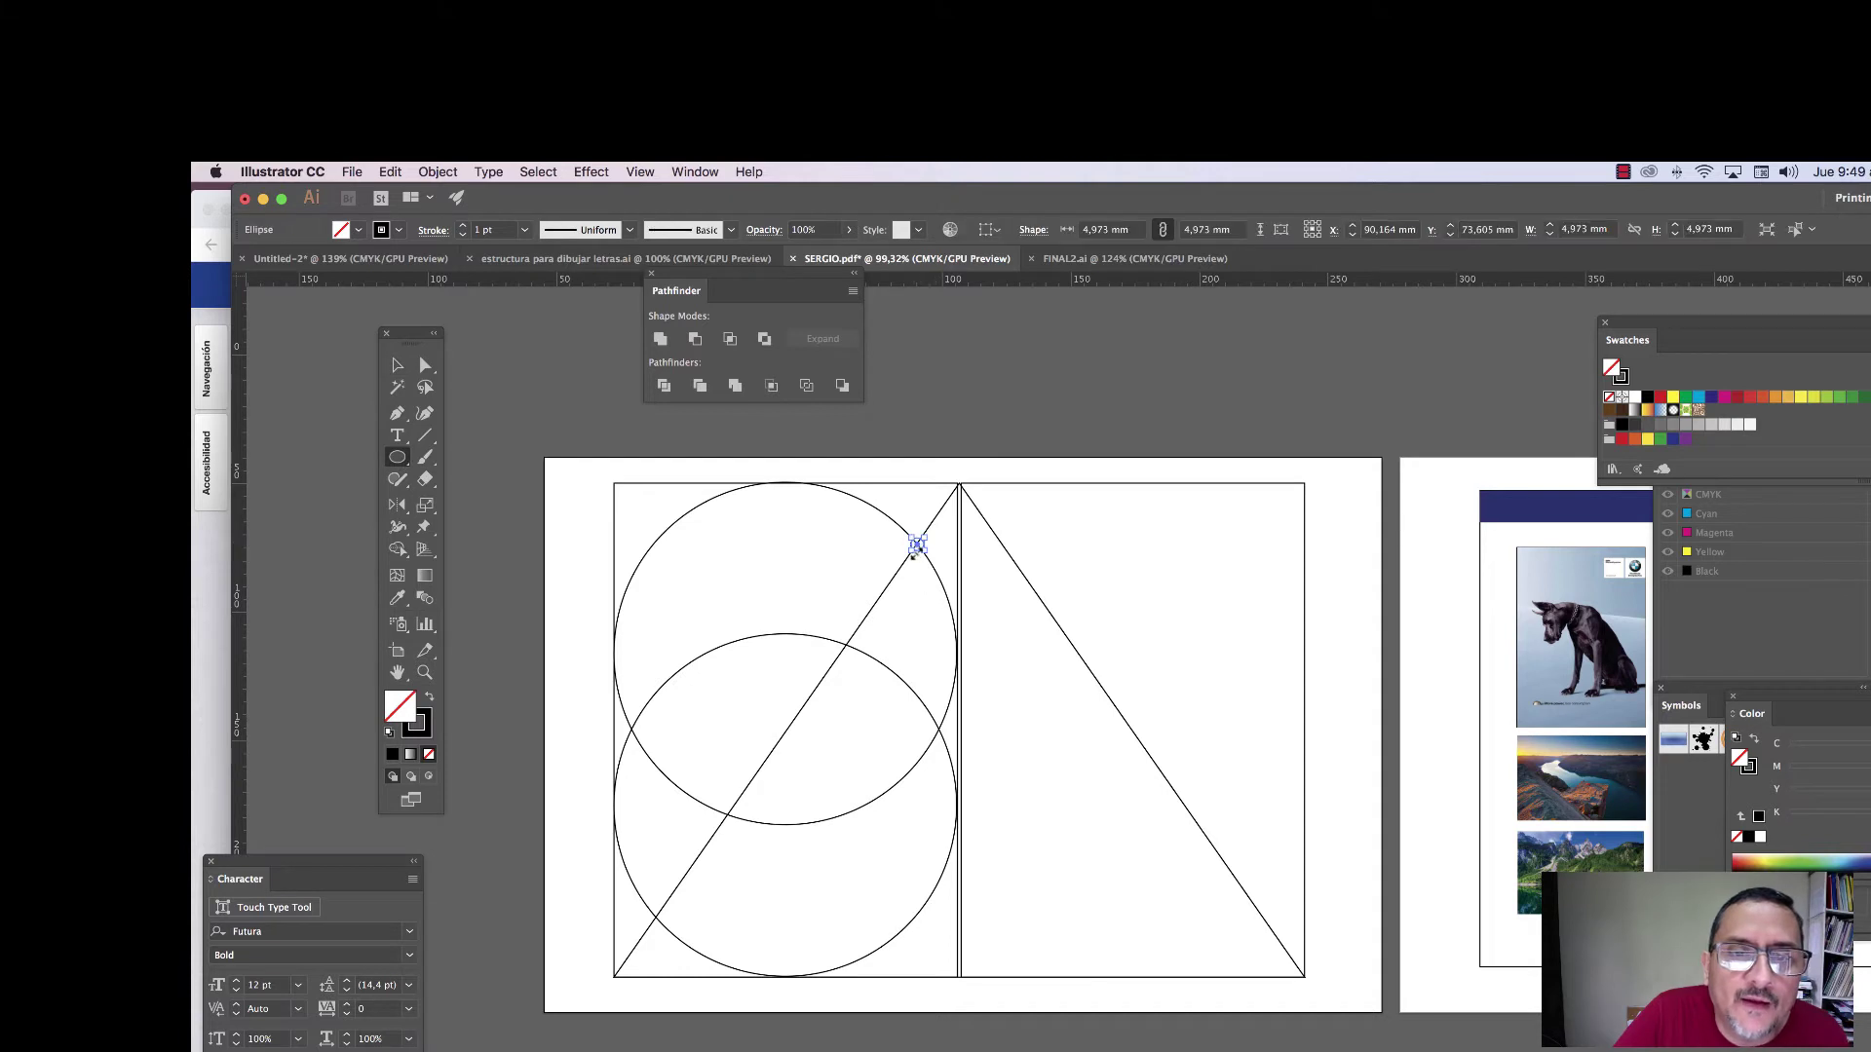
left_click(1660, 398)
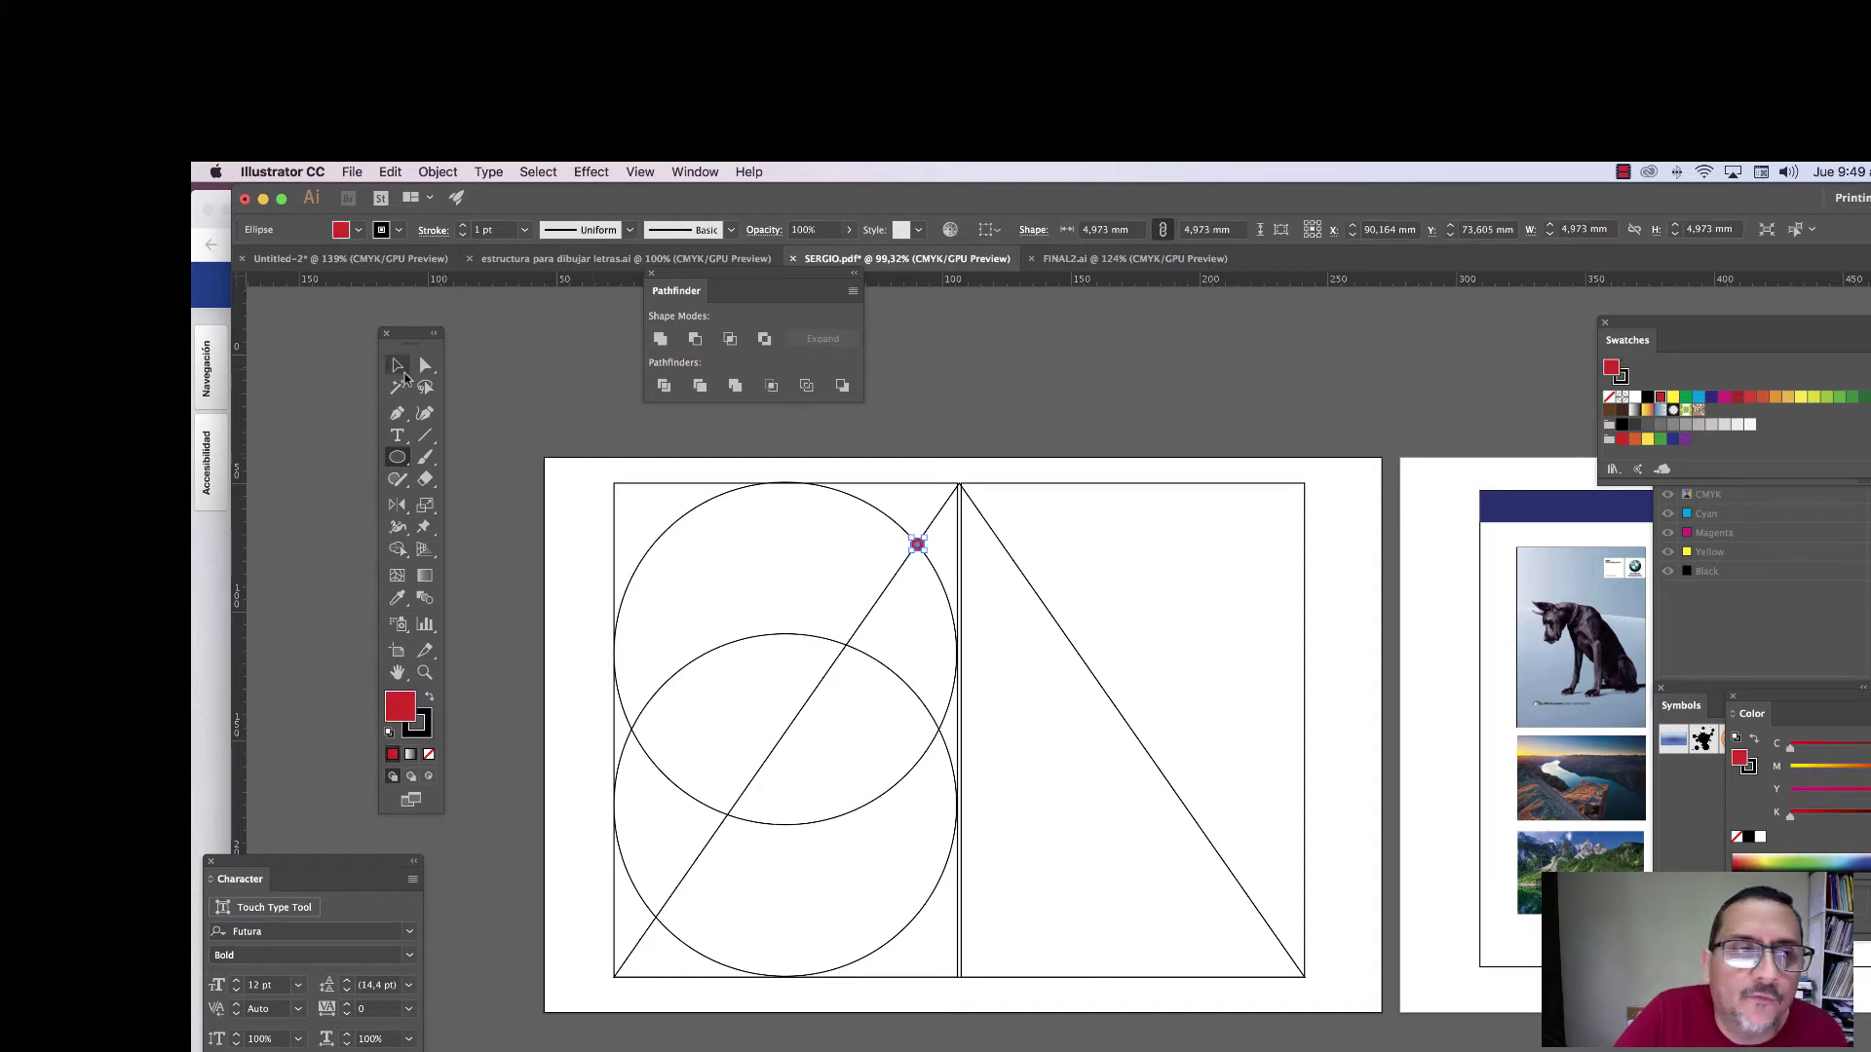
left_click(400, 370)
left_click(938, 552)
- Copy the red dot to the point where the lower circle meets the diagonal near the left page's bottom outer corner
left_click(917, 546)
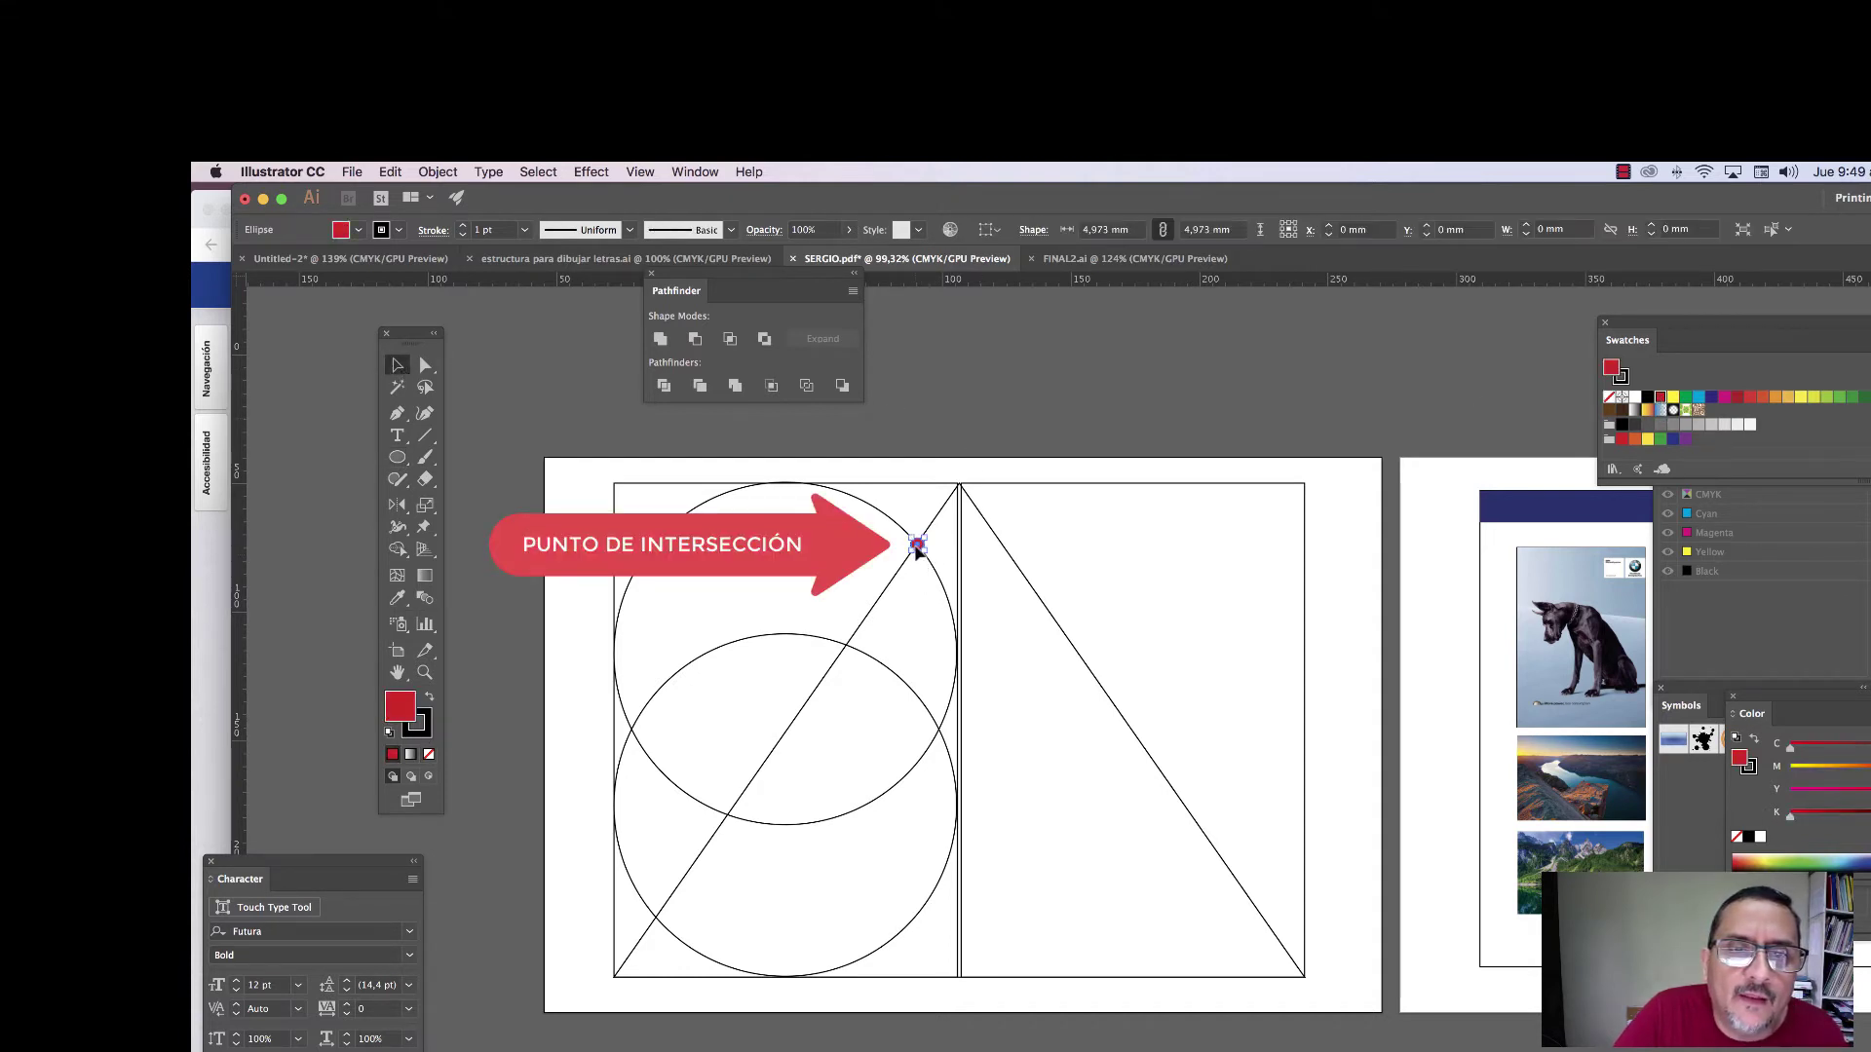
right_click(916, 546)
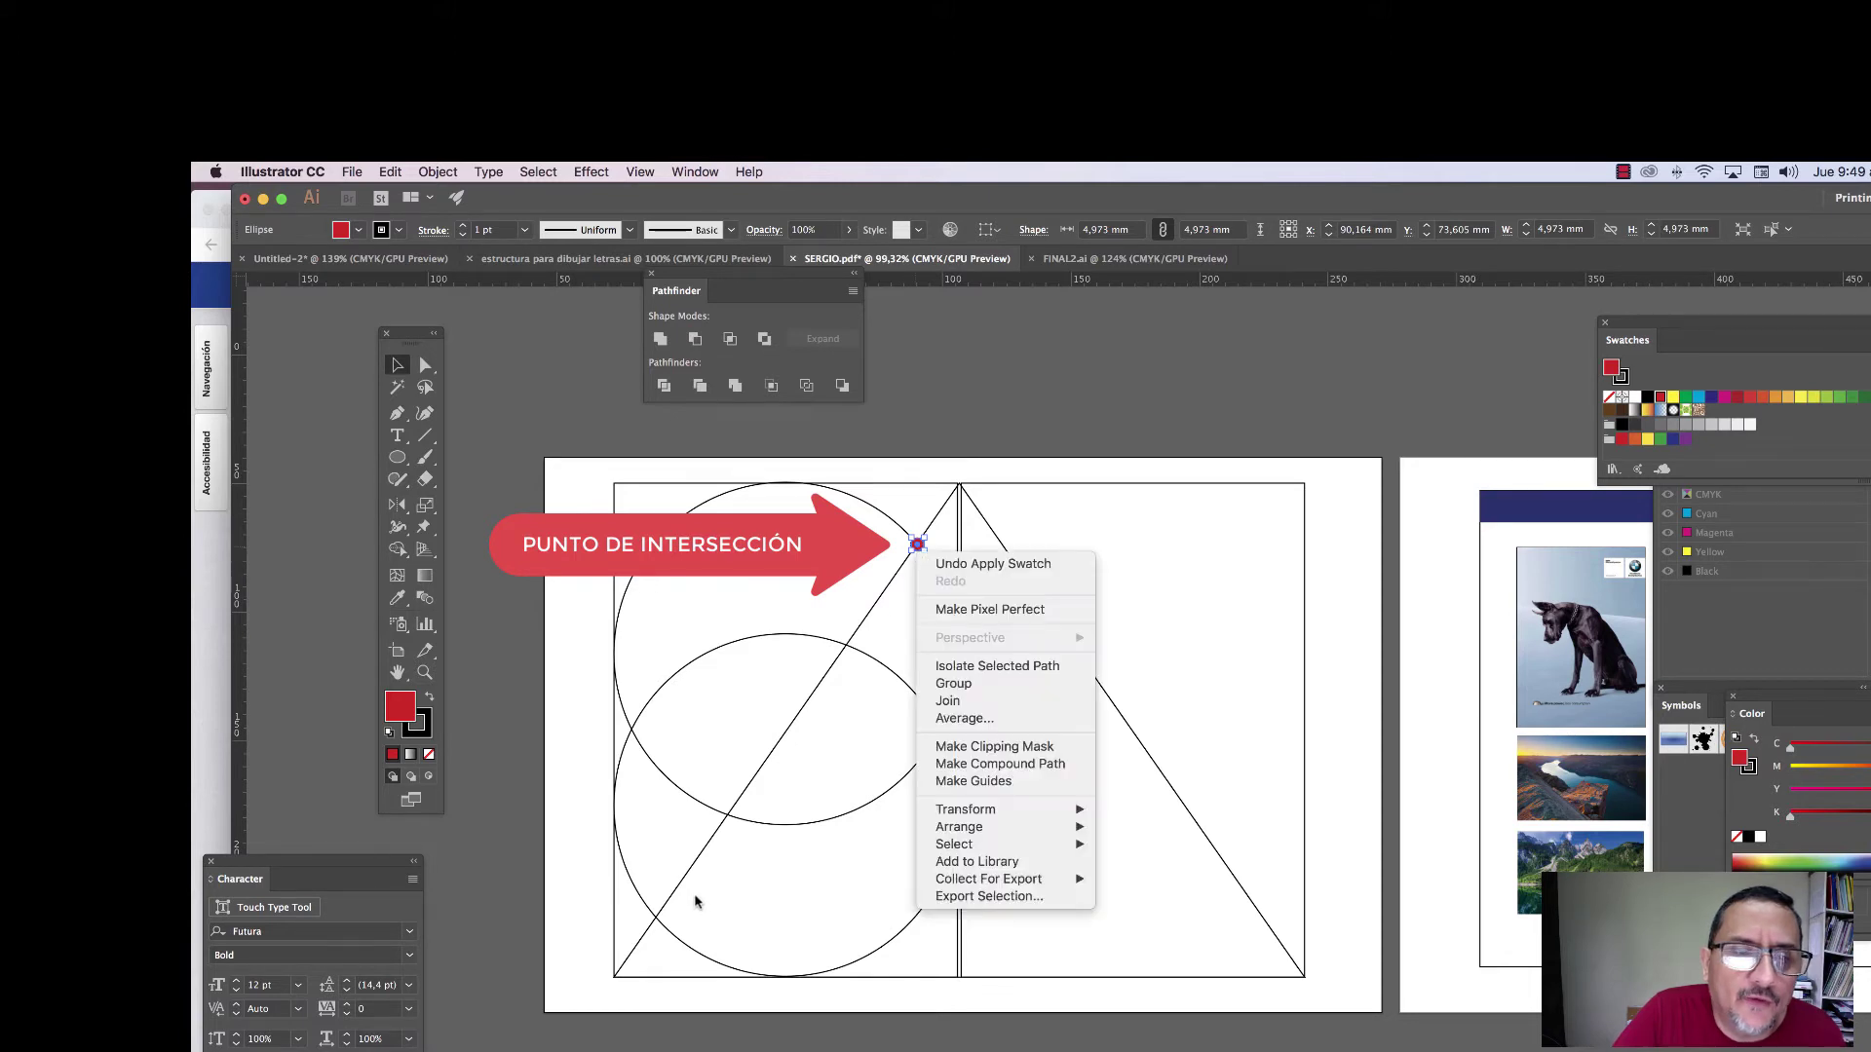
left_click(792, 596)
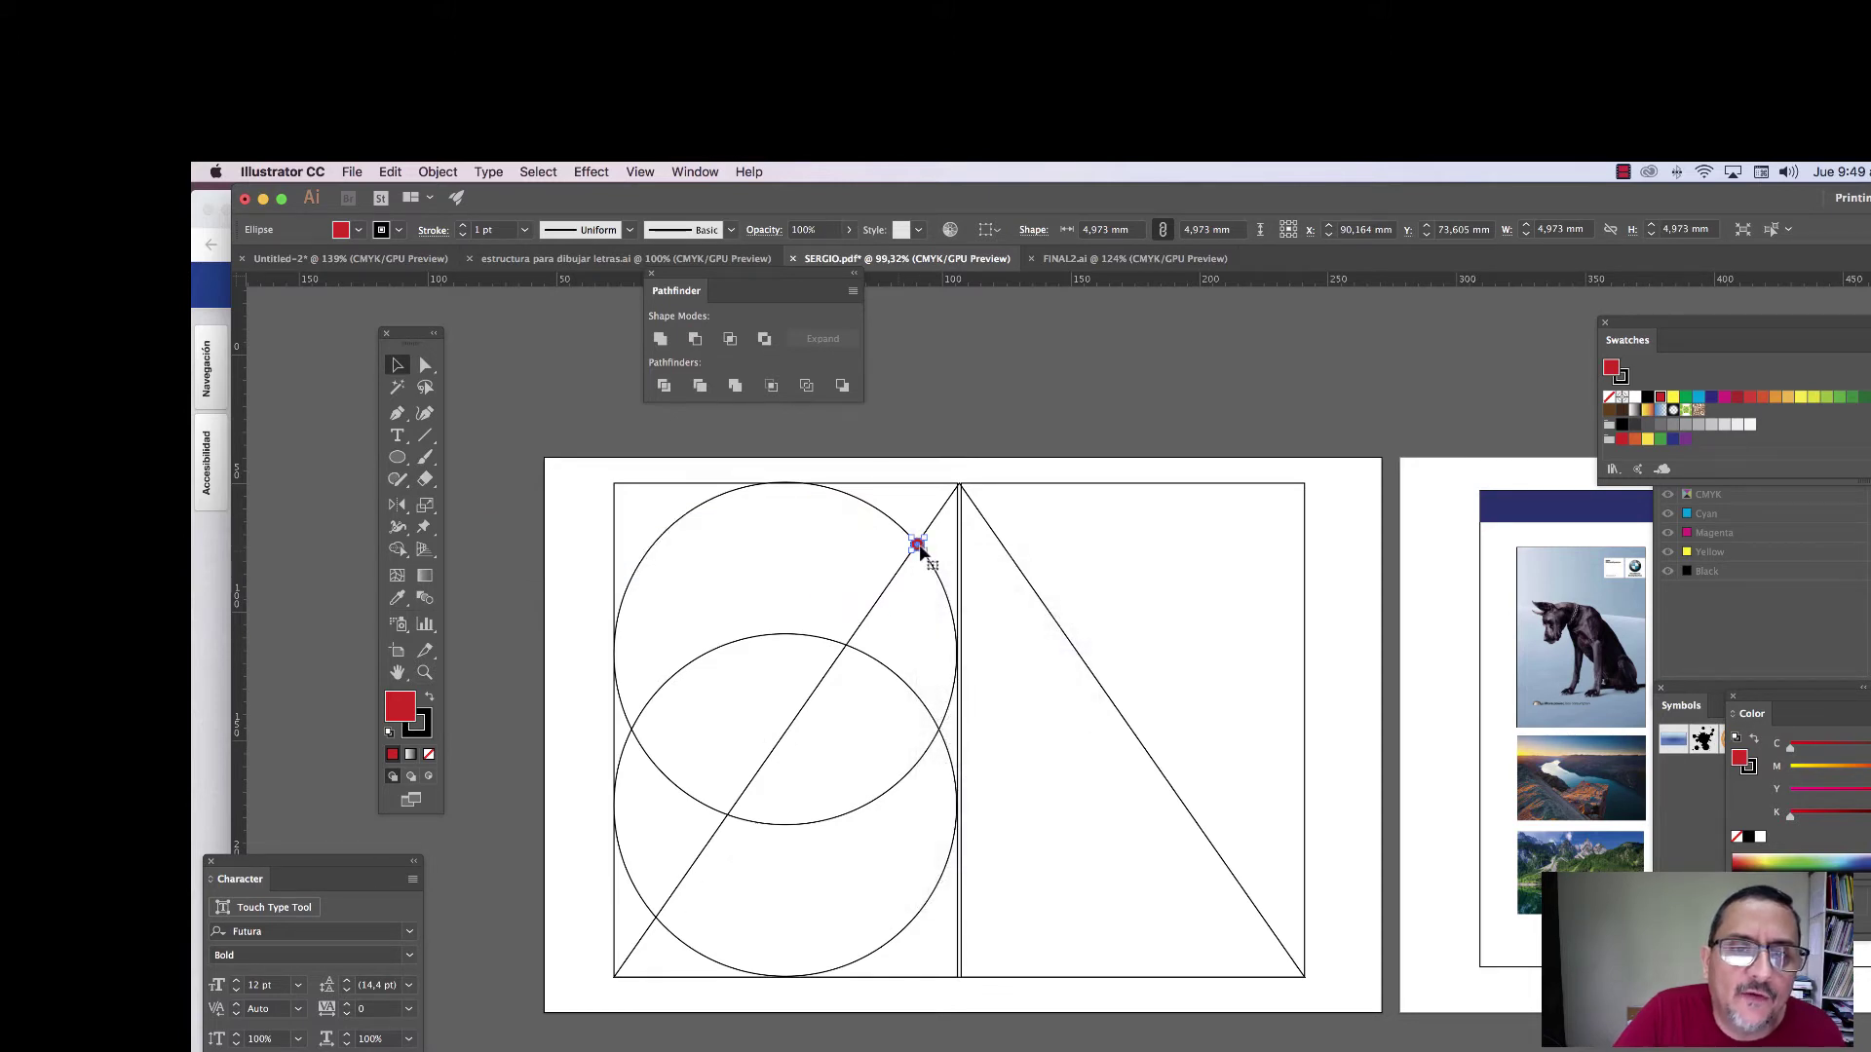
left_click(952, 442)
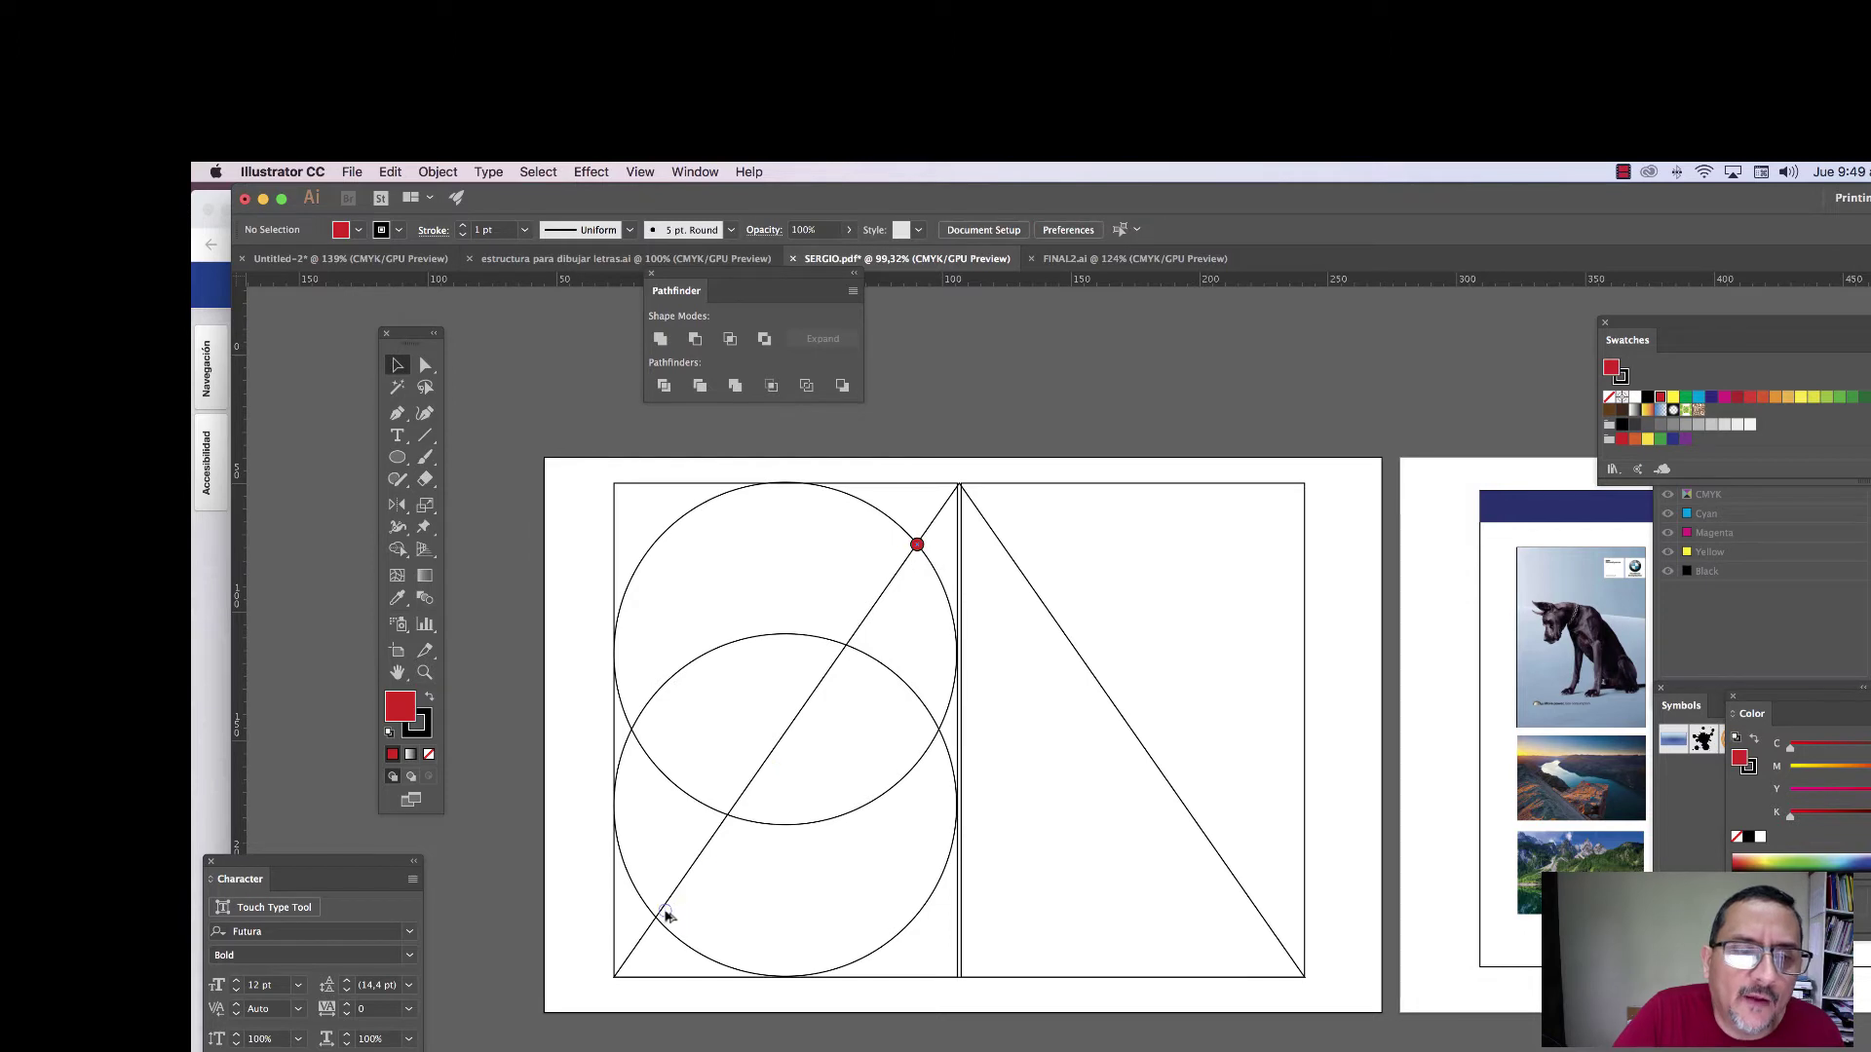
left_click_drag(655, 919, 655, 917)
left_click(516, 881)
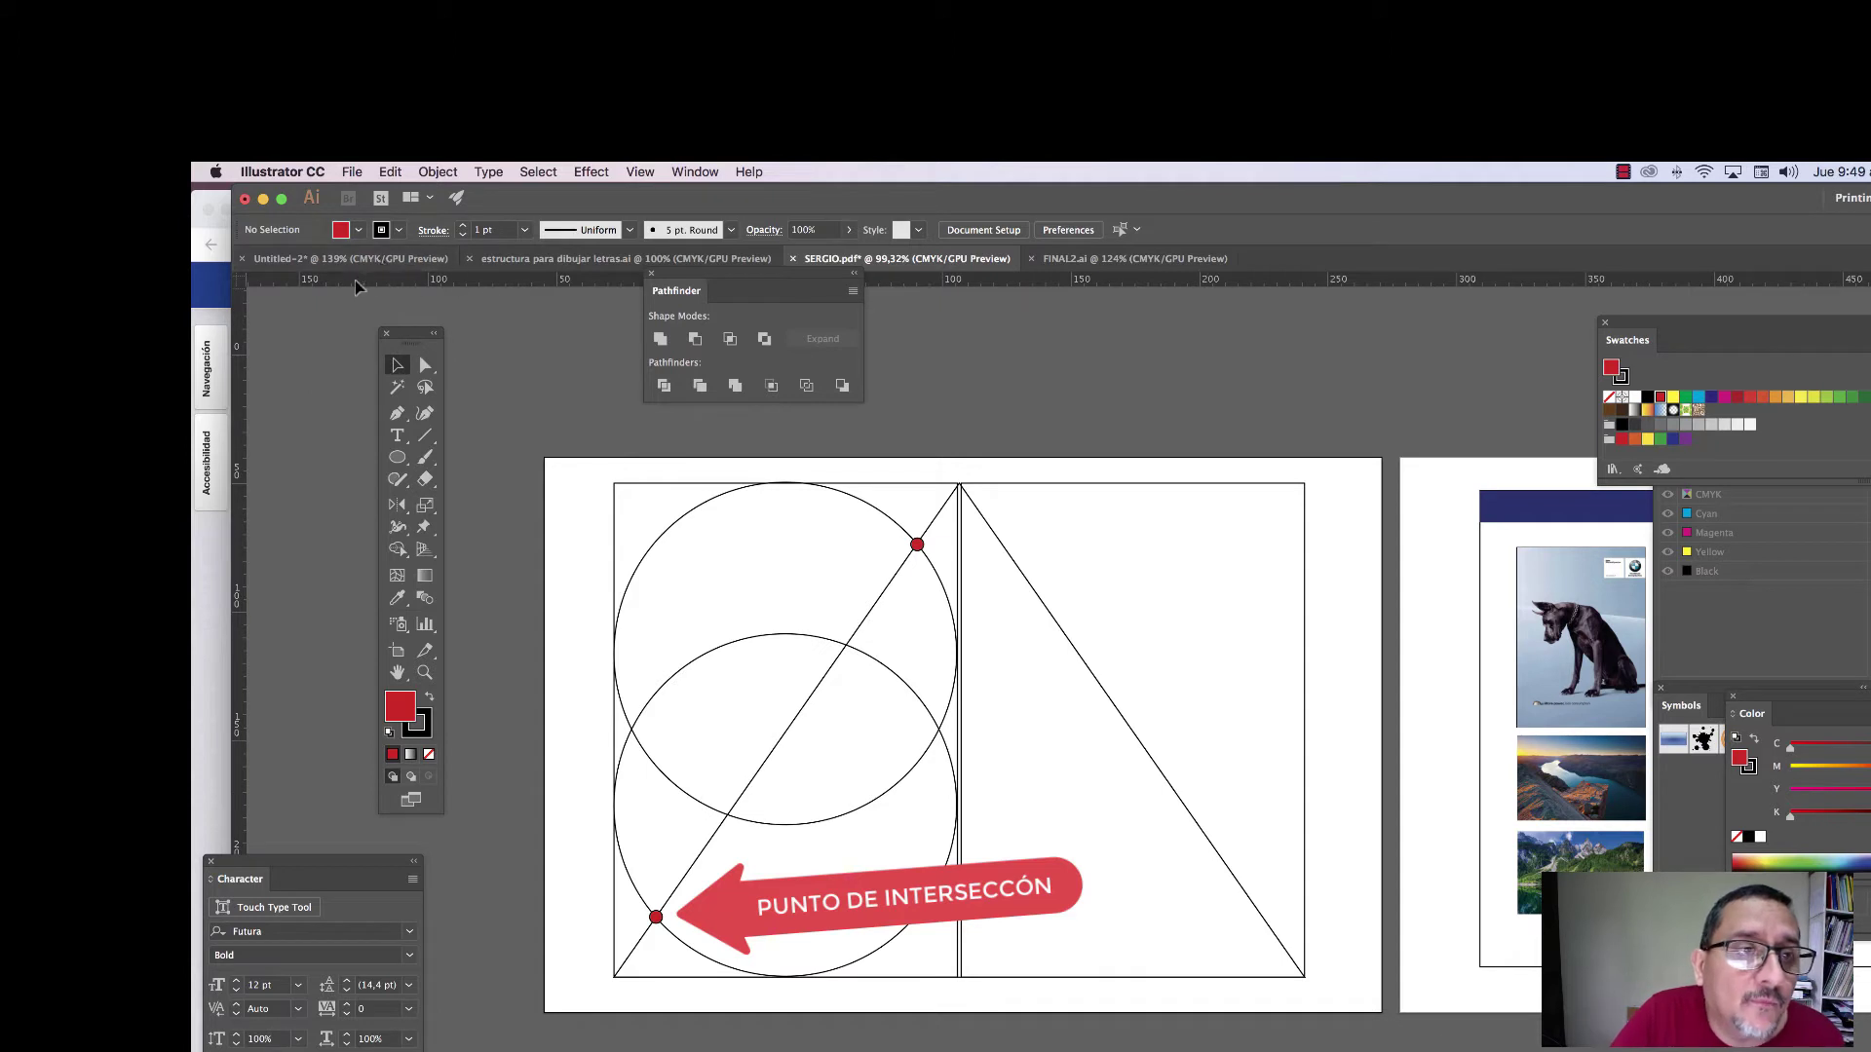
- Add two vertical and two horizontal ruler guides passing through the centres of the two red dots
left_click_drag(240, 406, 917, 494)
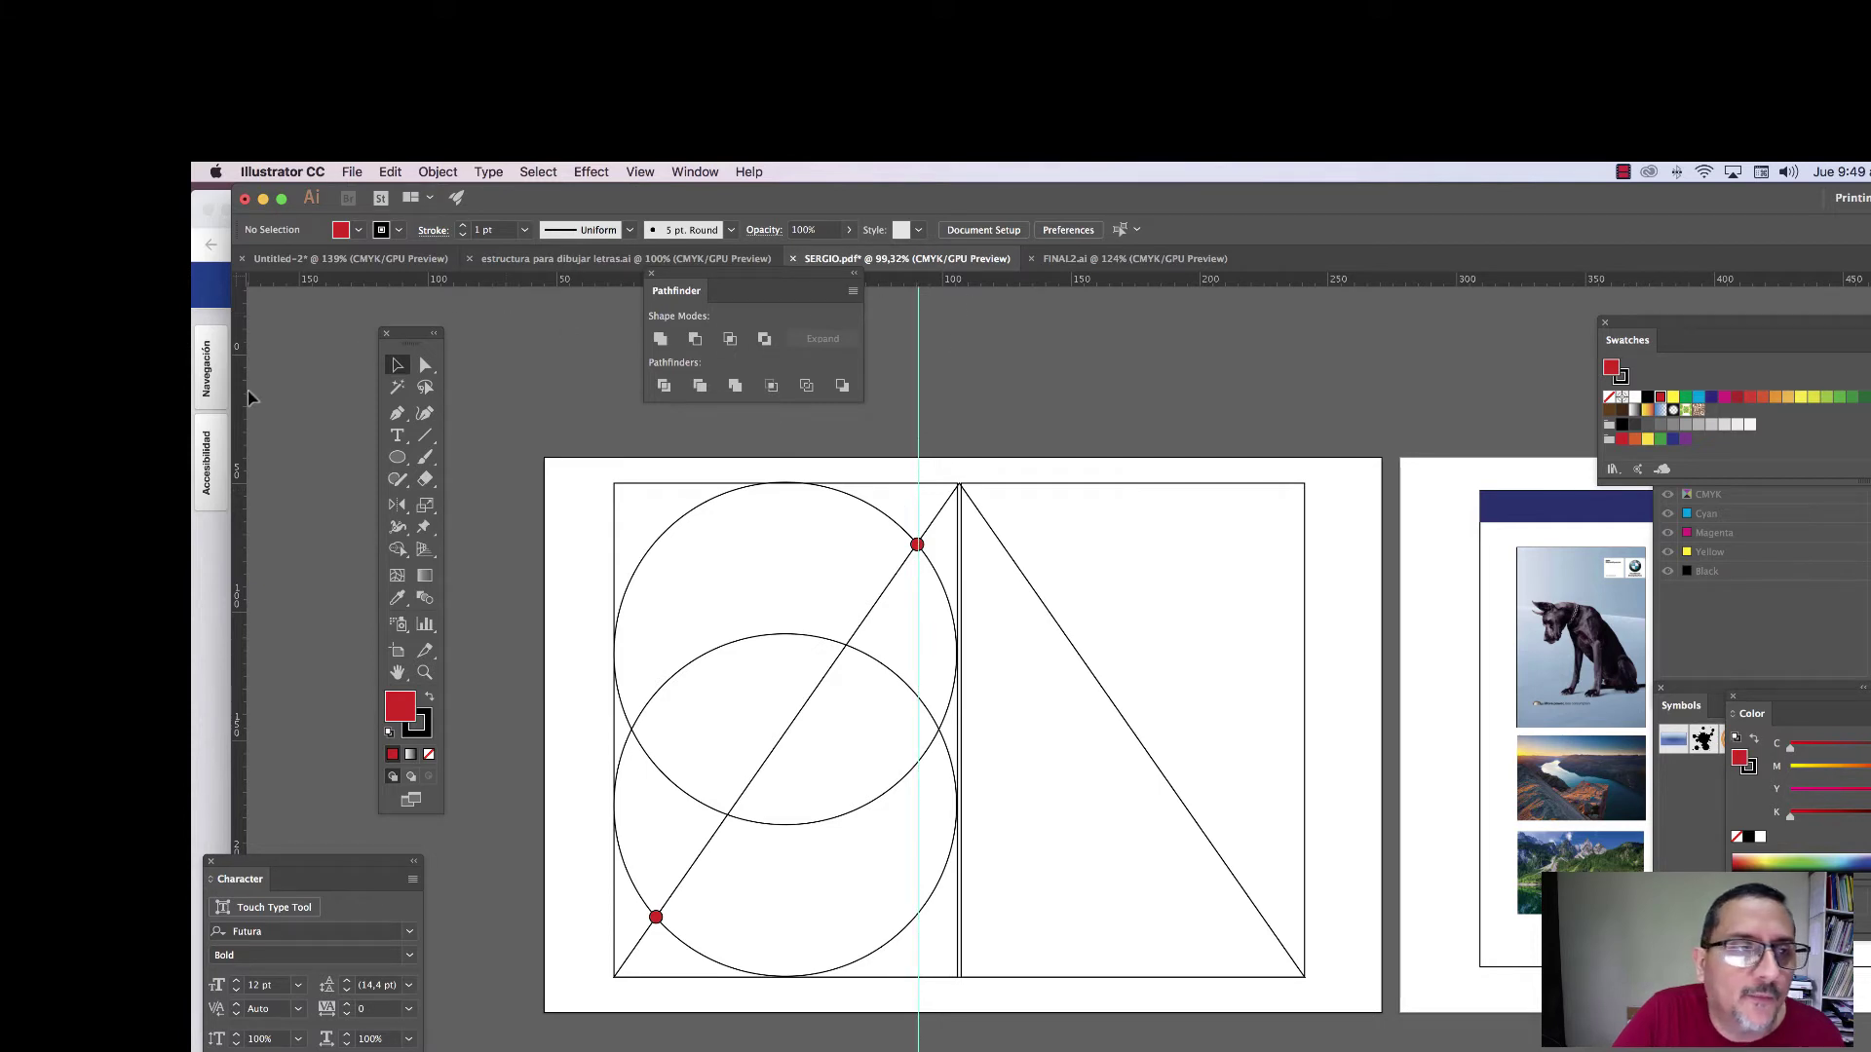
left_click_drag(239, 414, 653, 493)
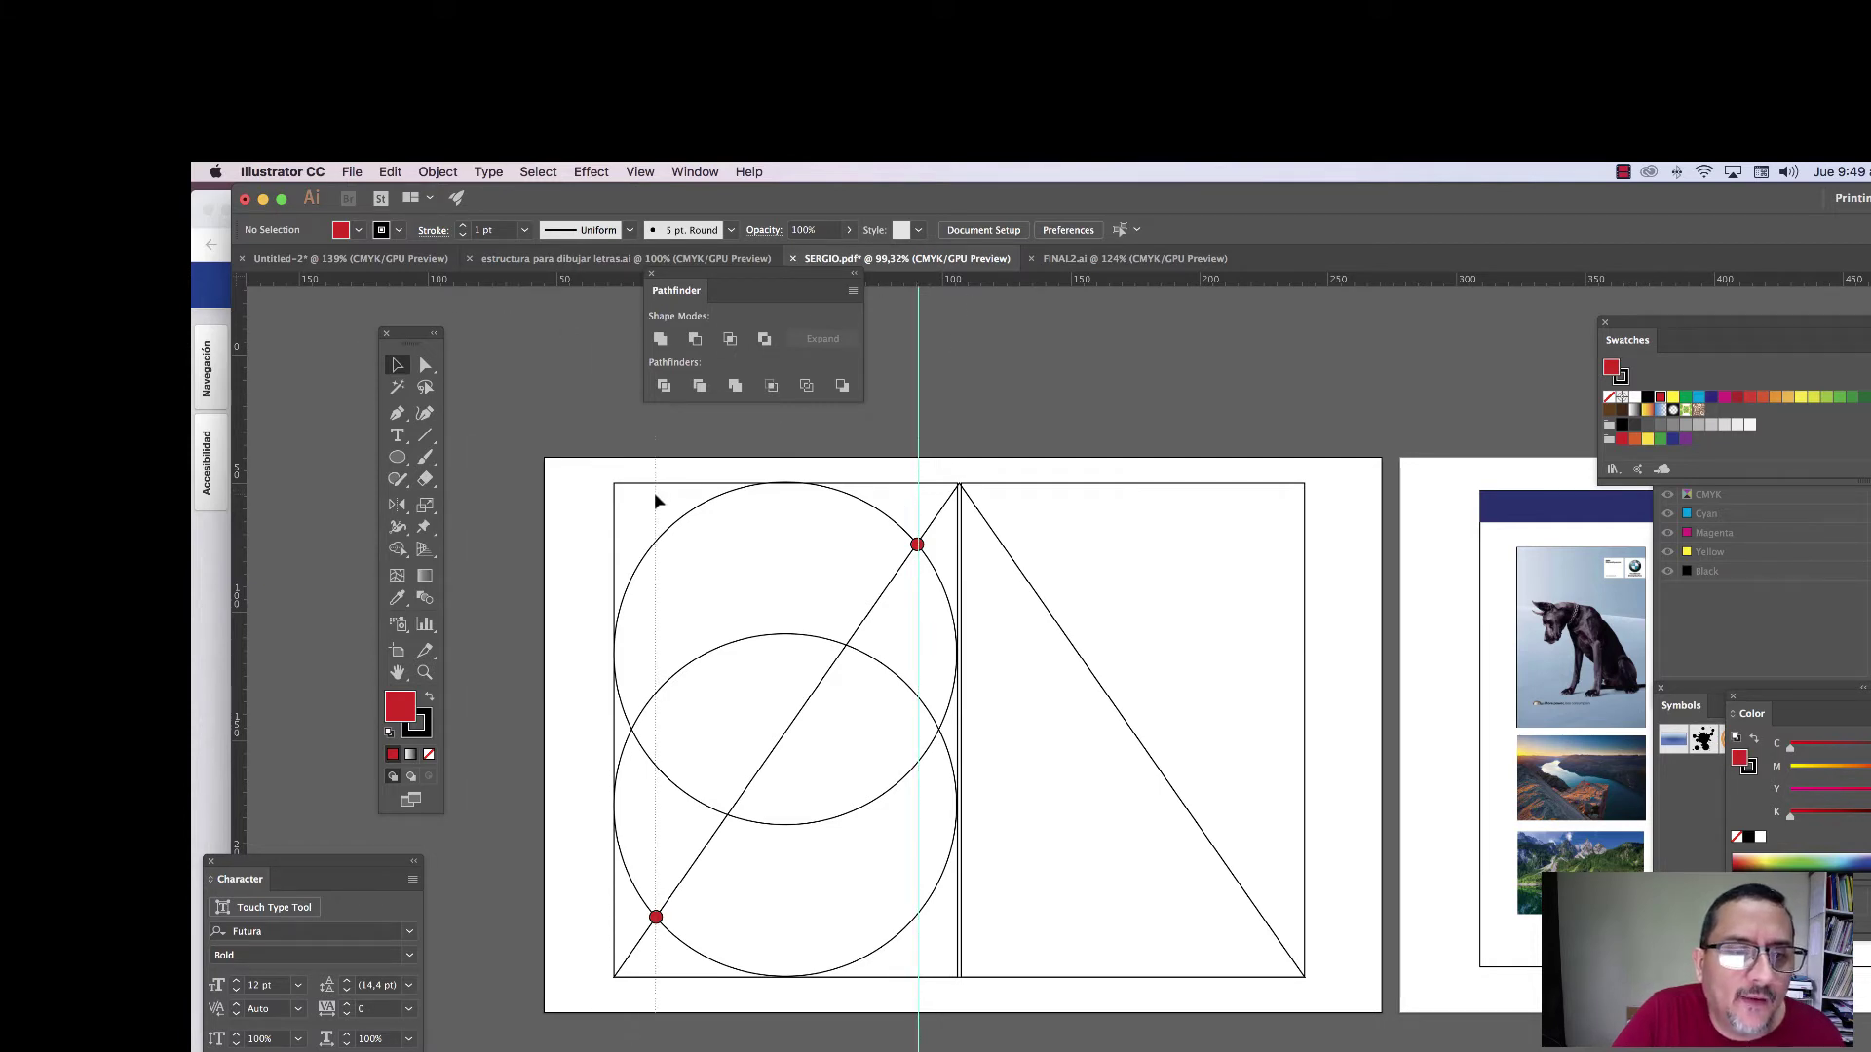
left_click_drag(1016, 289, 986, 543)
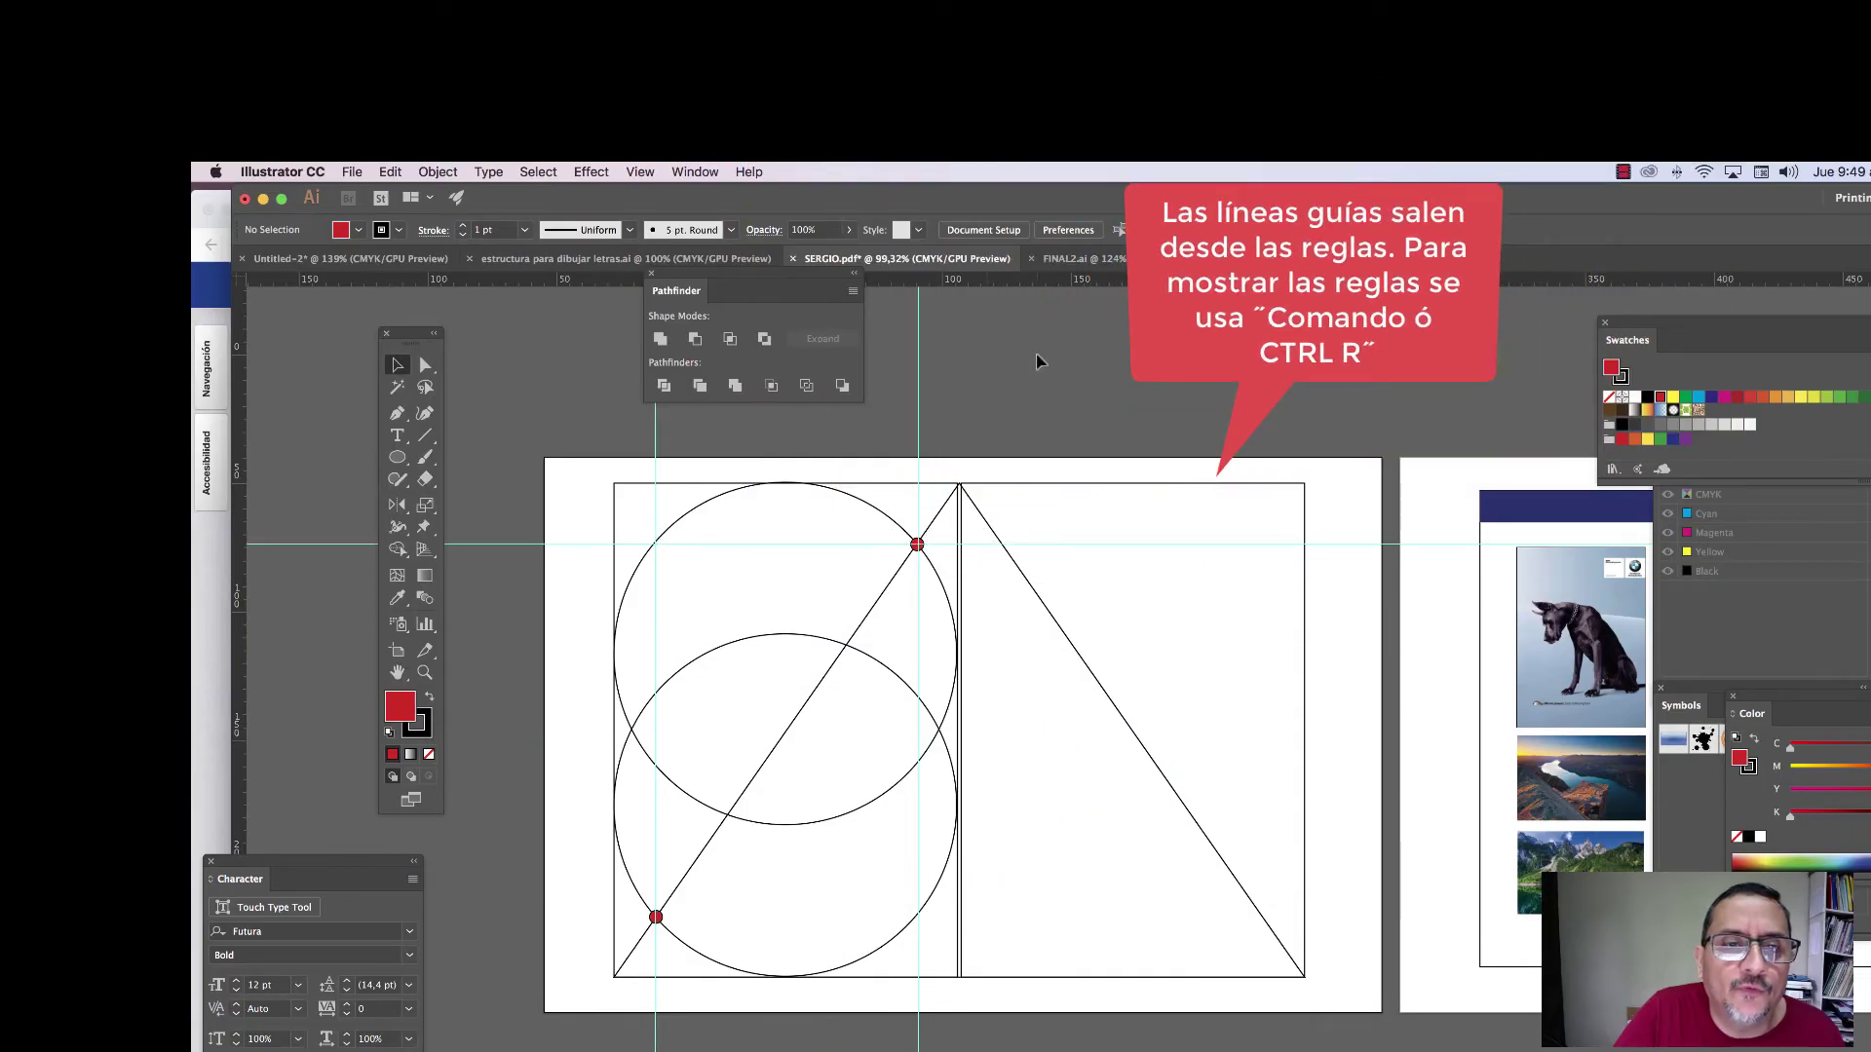
left_click_drag(1039, 279, 989, 920)
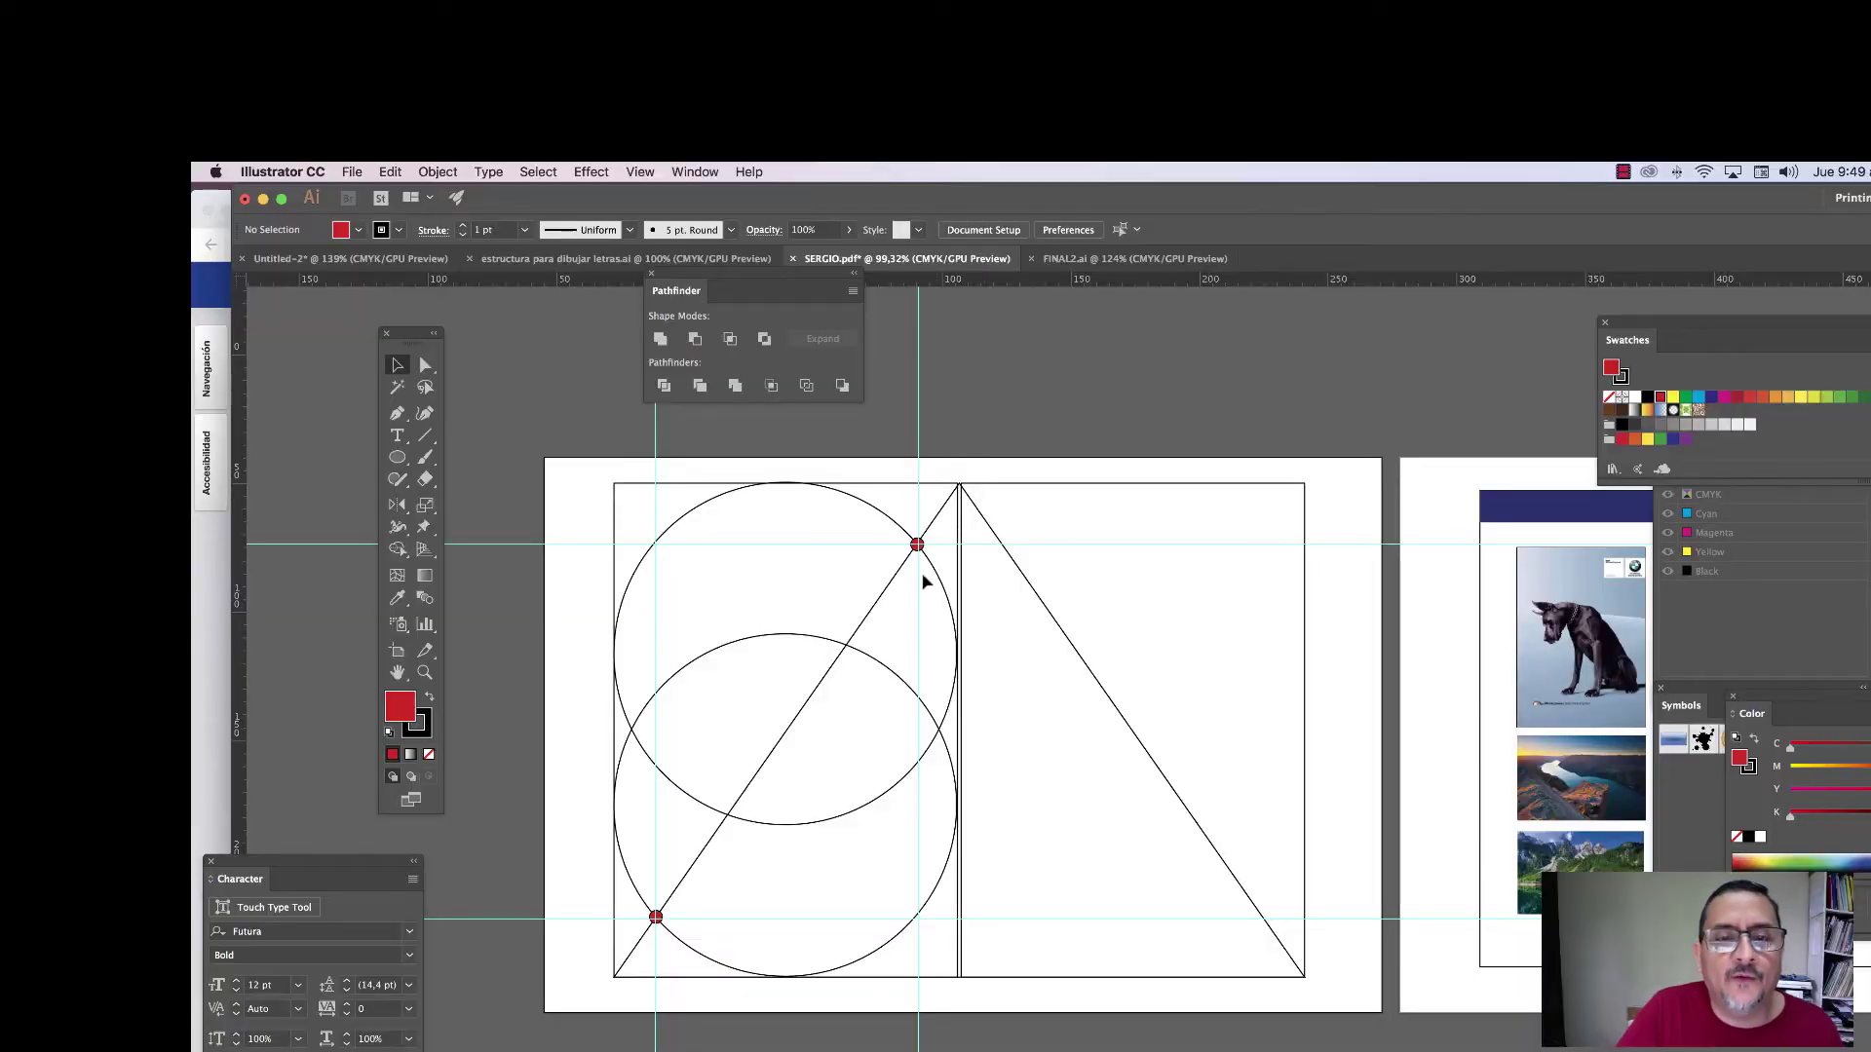
- Draw a red rectangle about 103 × 146 mm filling the area enclosed by the four guides on the left page
left_click_drag(396, 457, 460, 456)
mouse_move(655, 543)
left_mouse_down()
mouse_move(901, 920)
mouse_move(918, 917)
left_mouse_up()
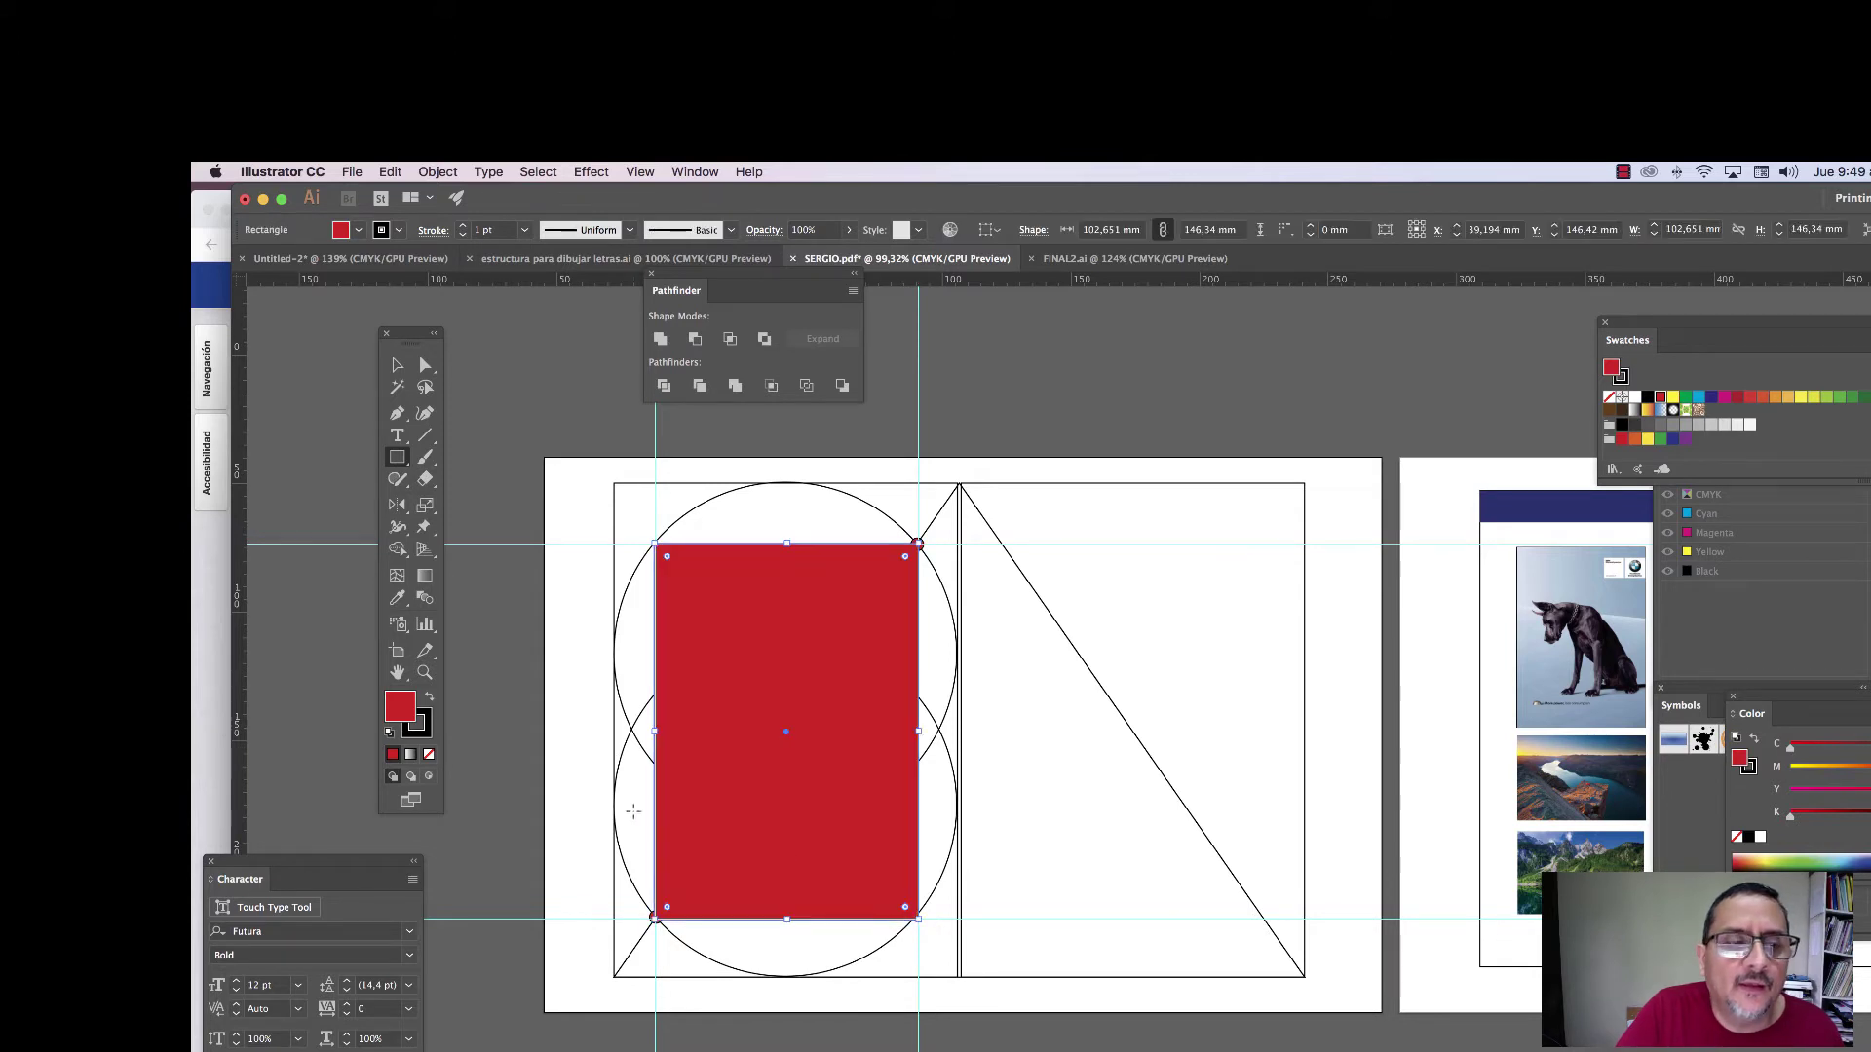
key("v")
left_click(519, 378)
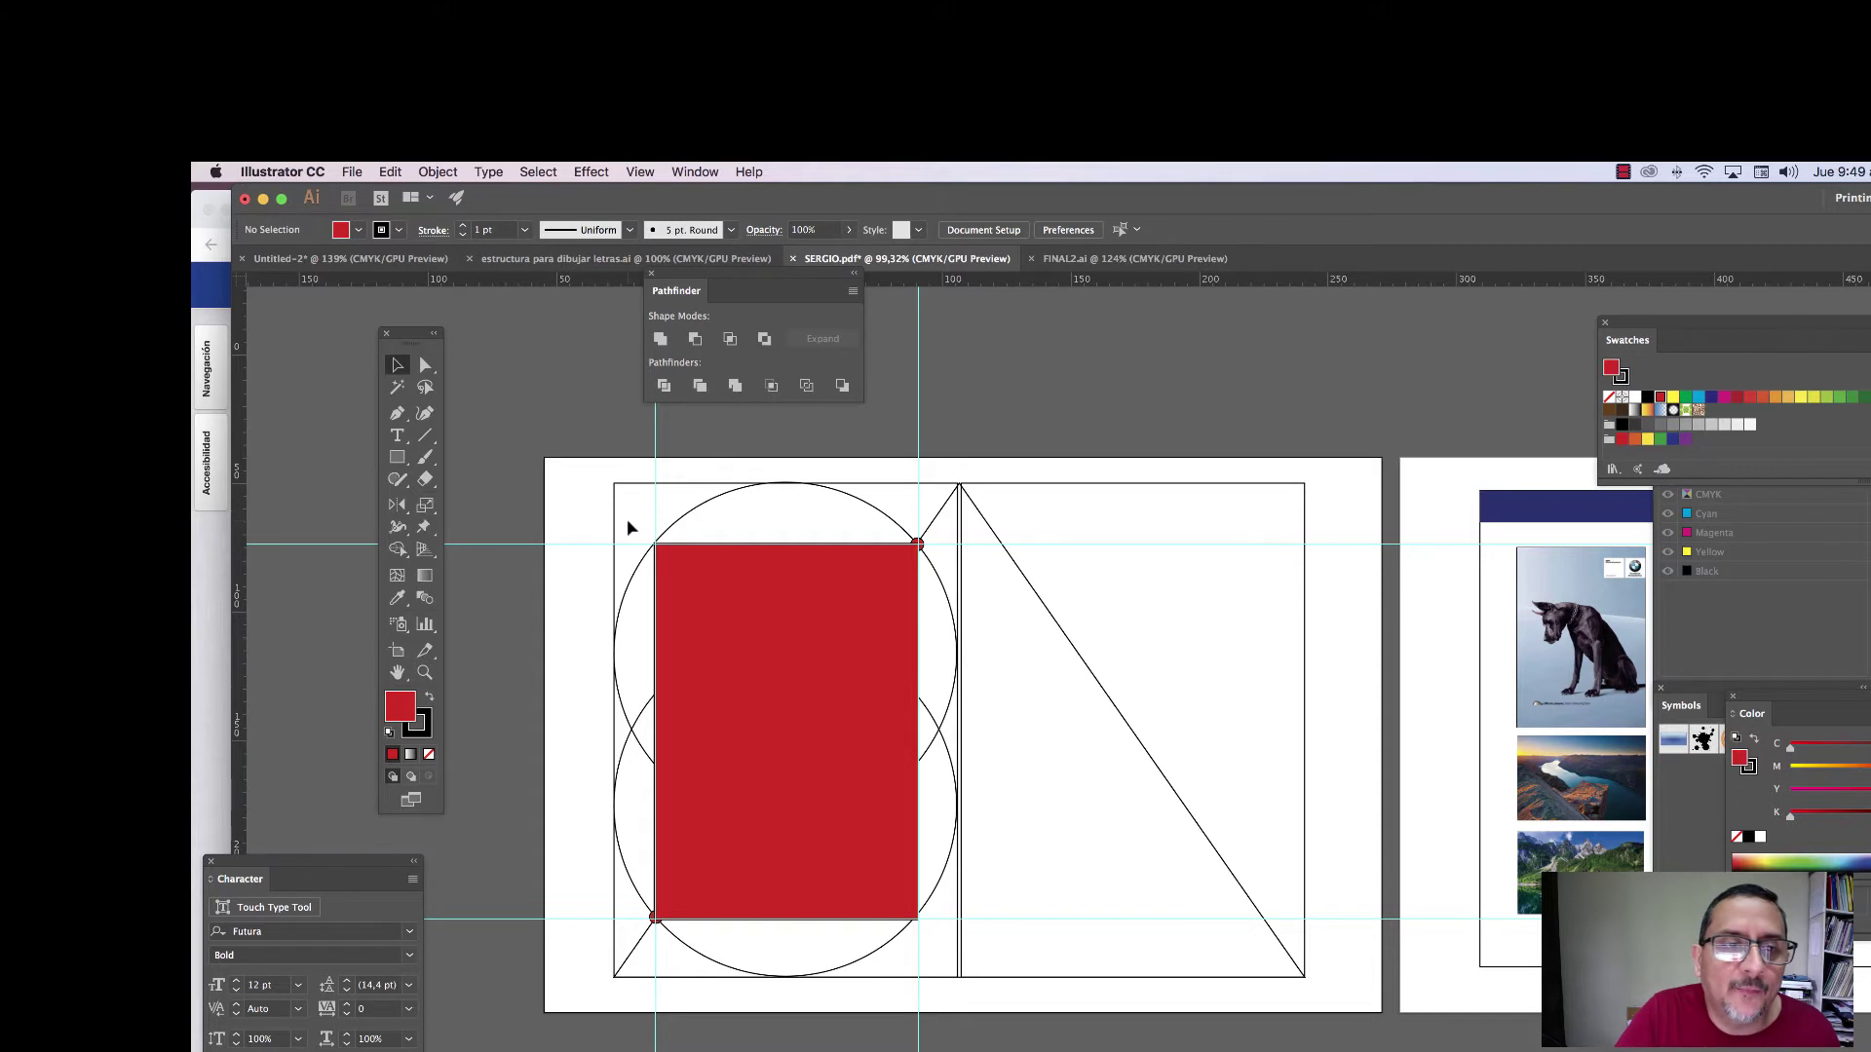
- Copy the red rectangle horizontally onto the right page at the same height, with its upper inner corner on the diagonal
left_click(736, 606)
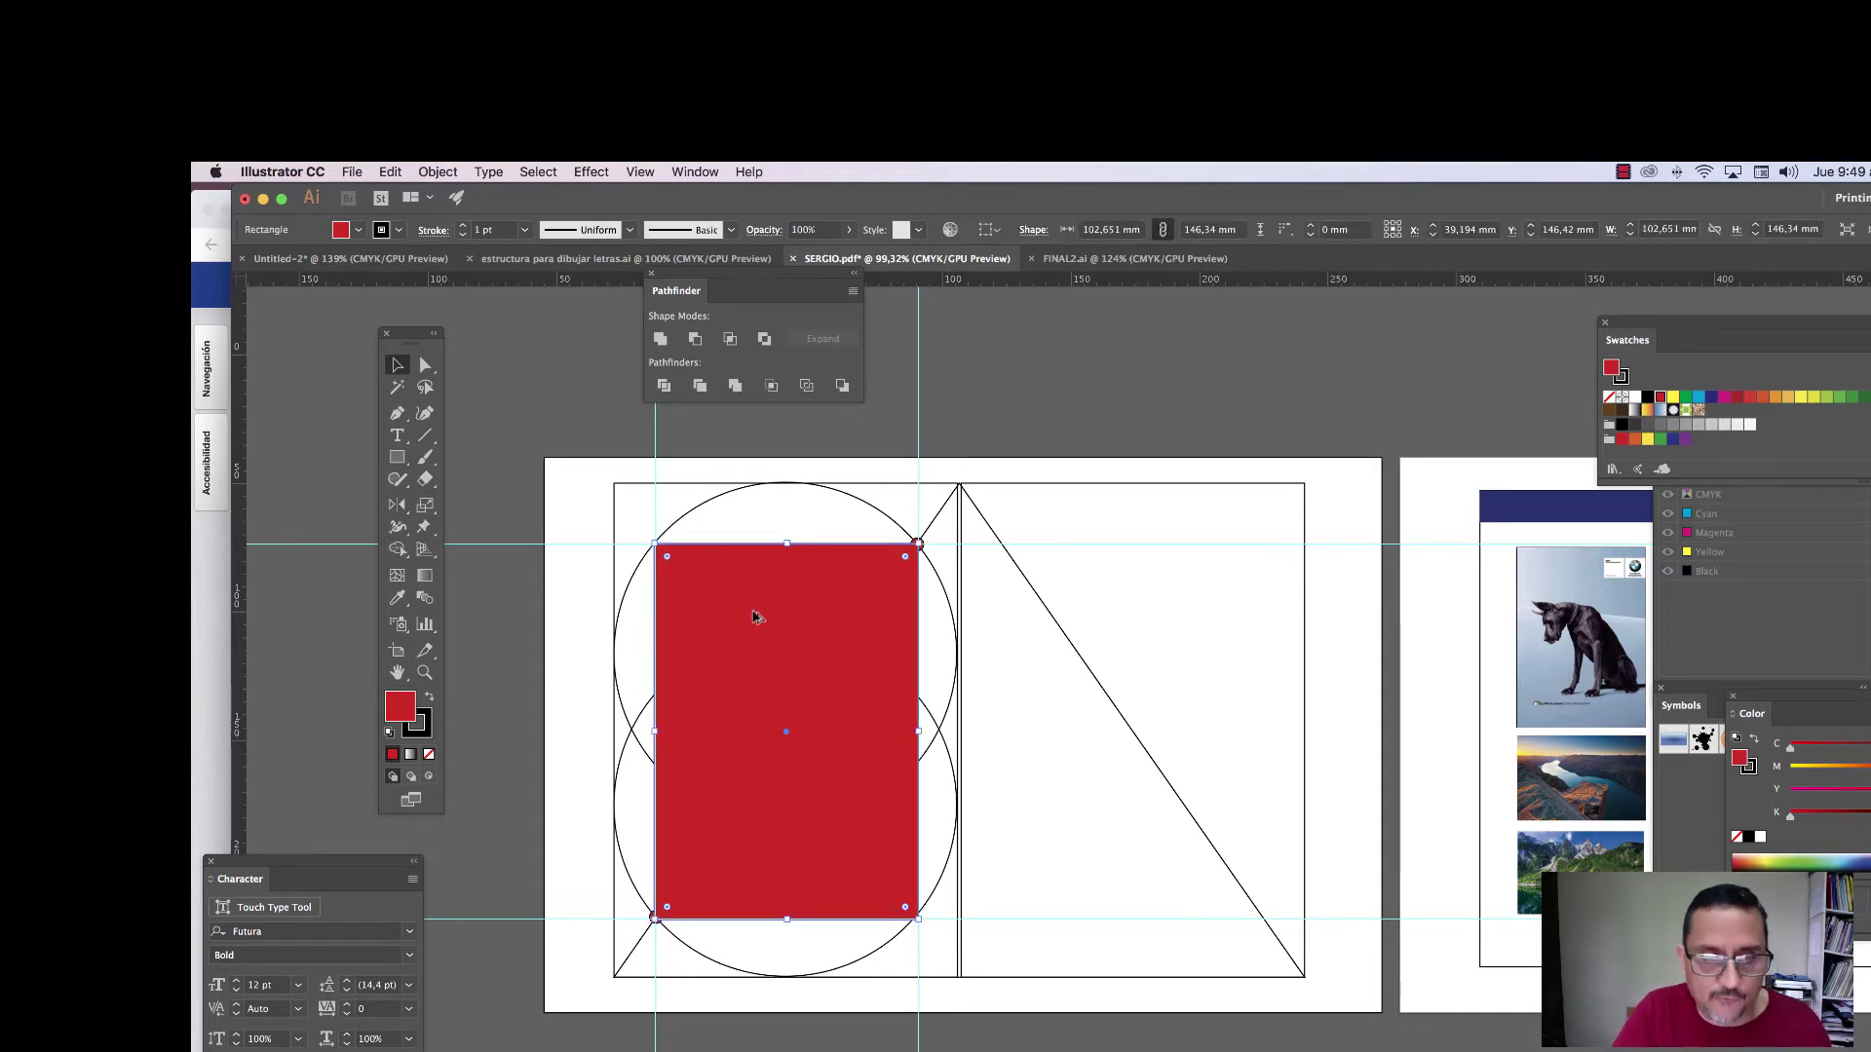
left_click_drag(755, 618, 1102, 651)
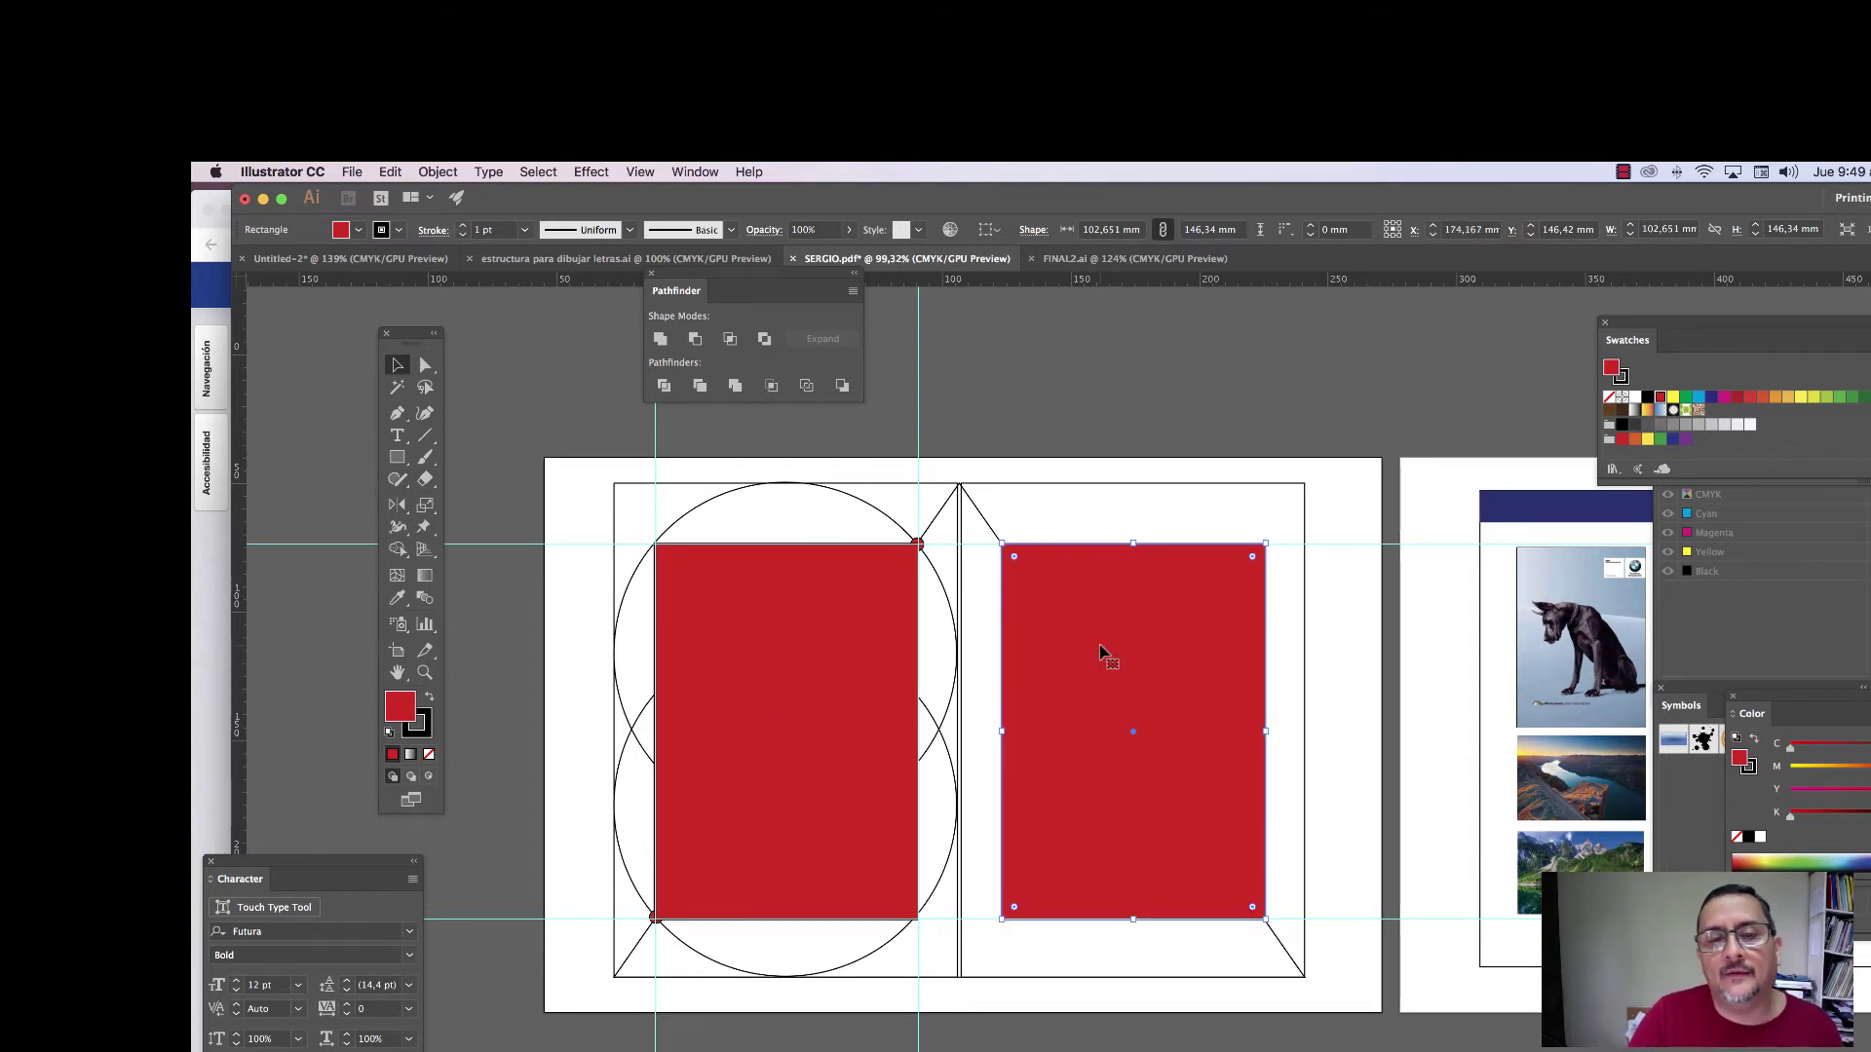
left_click(1153, 412)
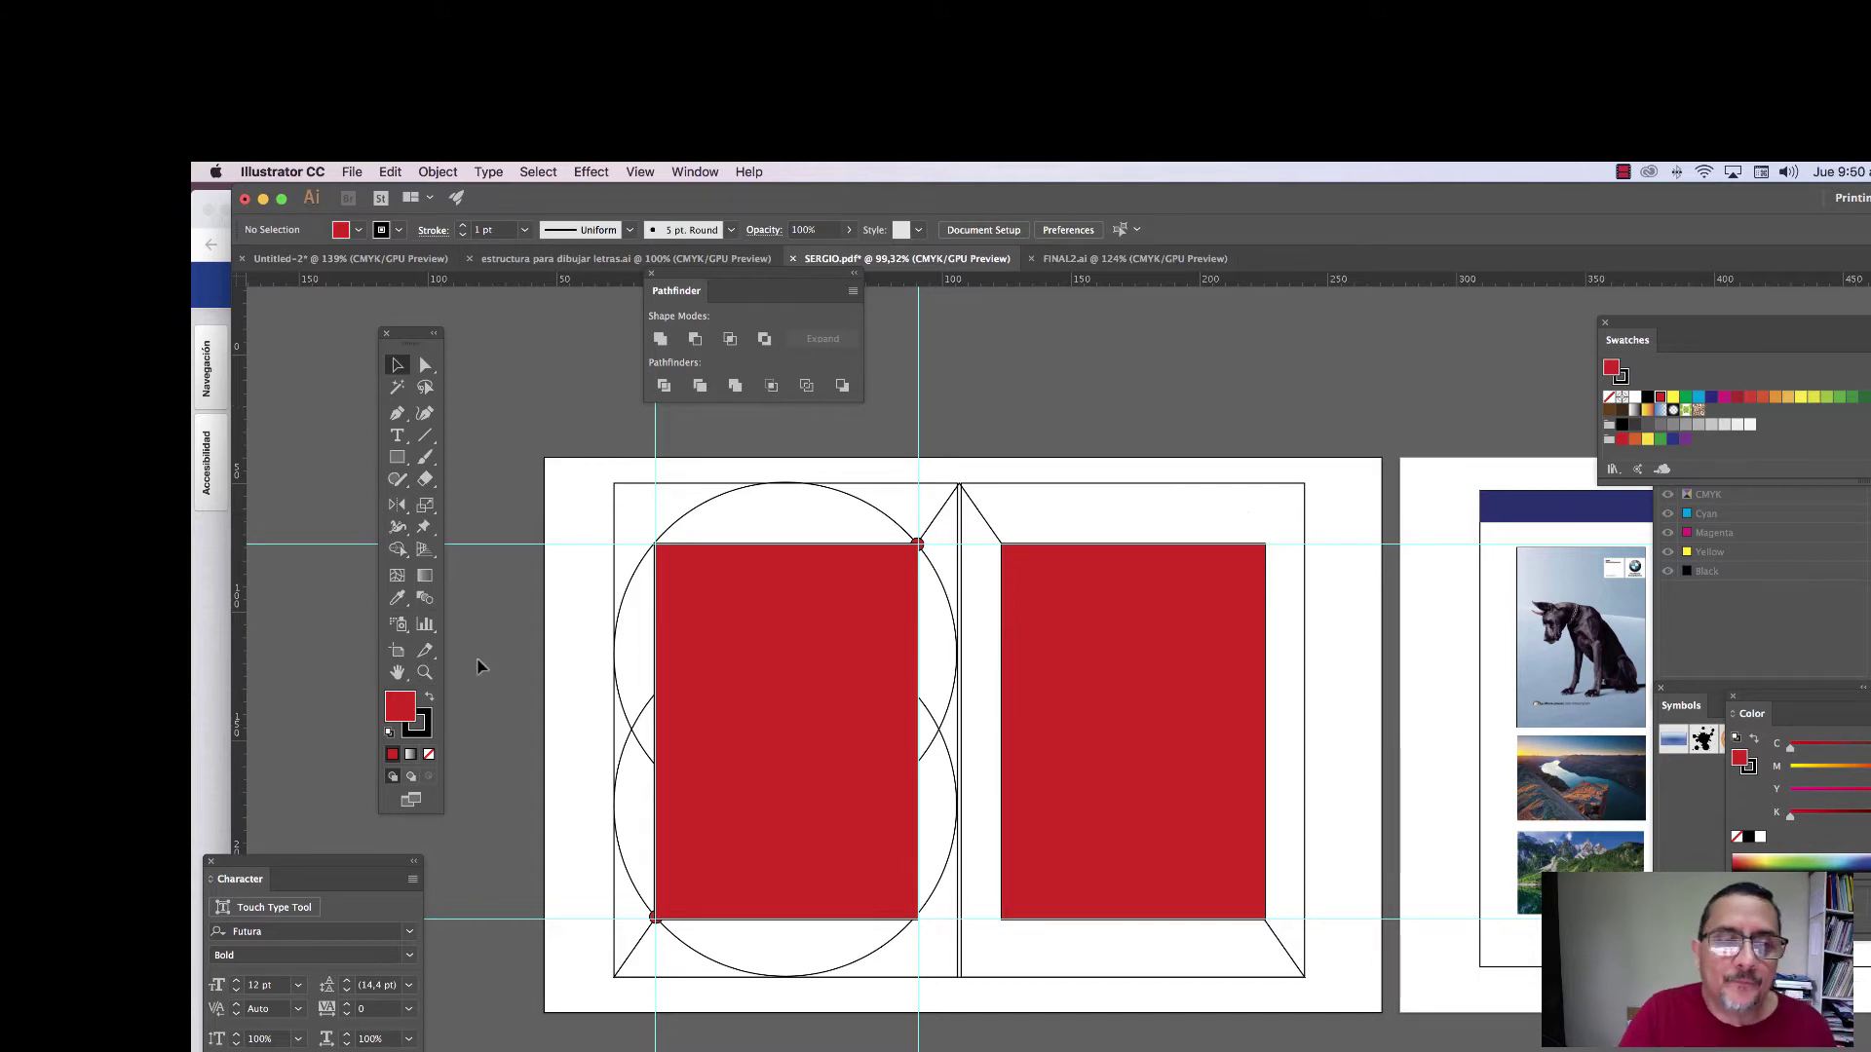
- Copy the right page's red rectangle onto the left page of the "Problemas del ICE" spread, covering its text area
left_click(397, 672)
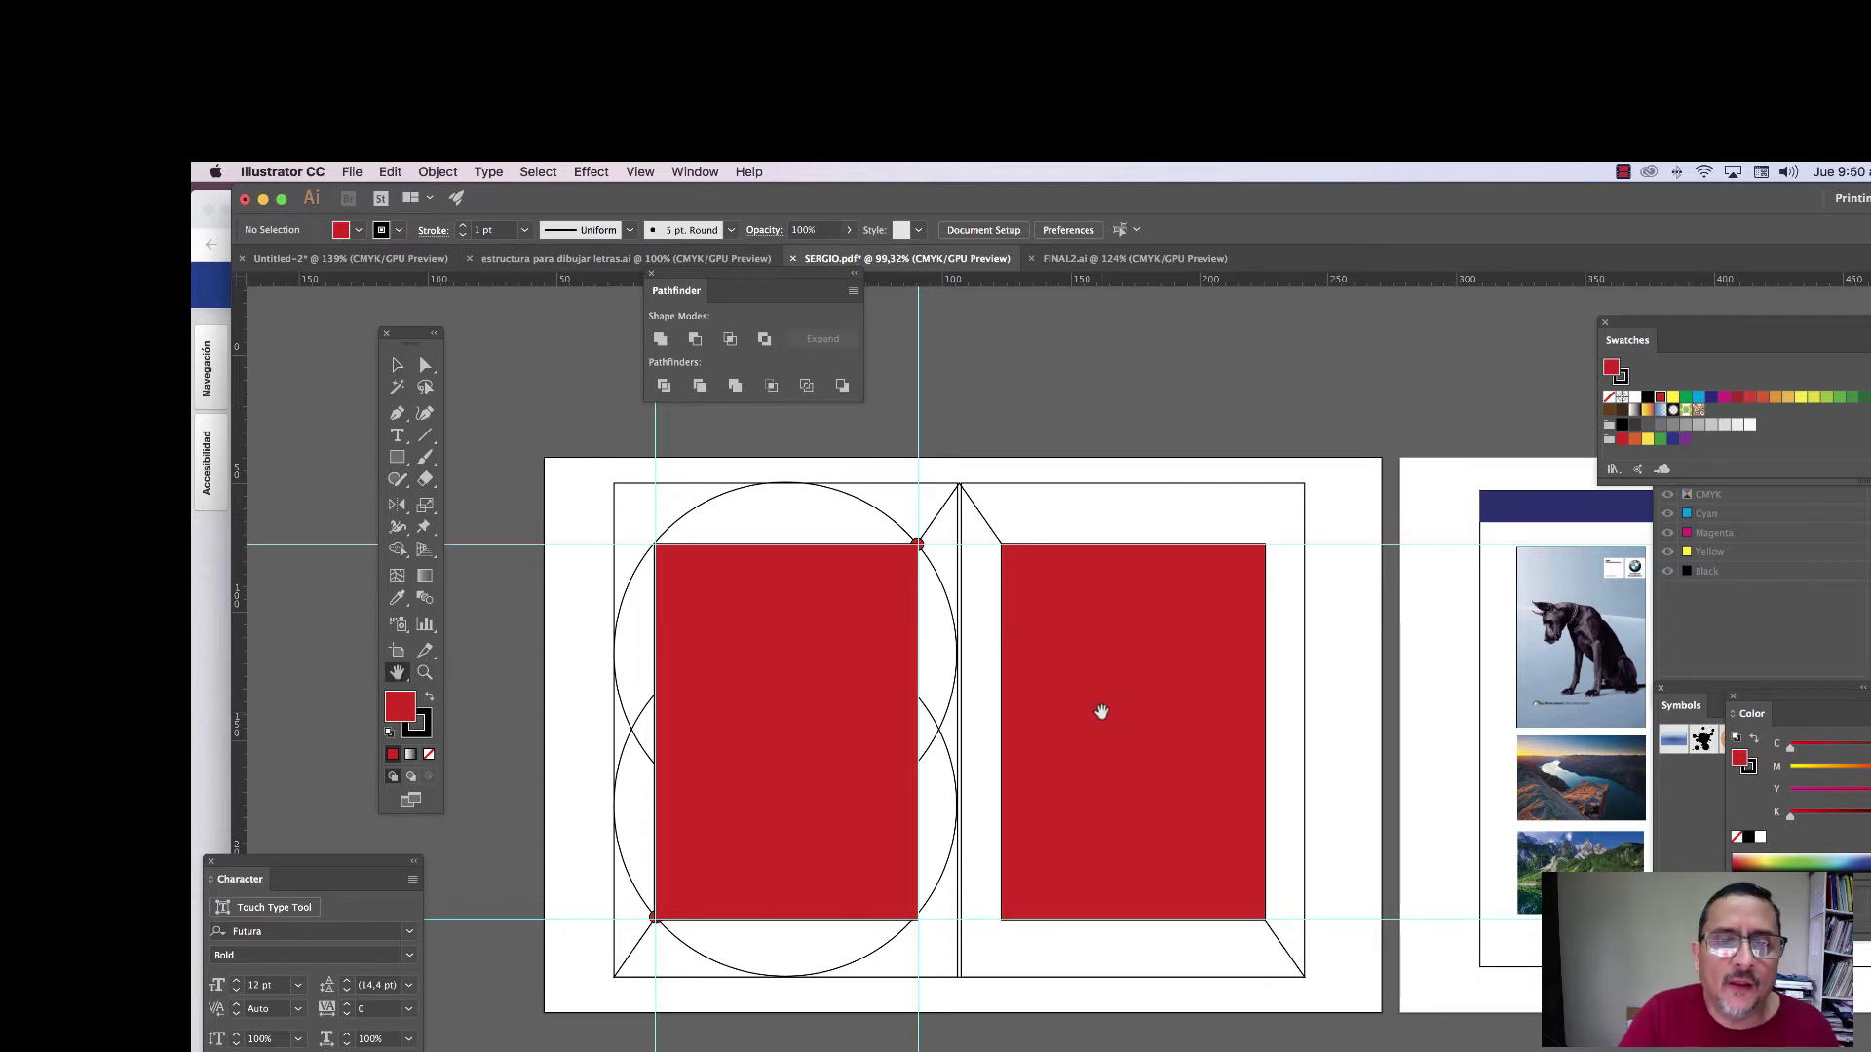
scroll(1101, 711, "right", 10)
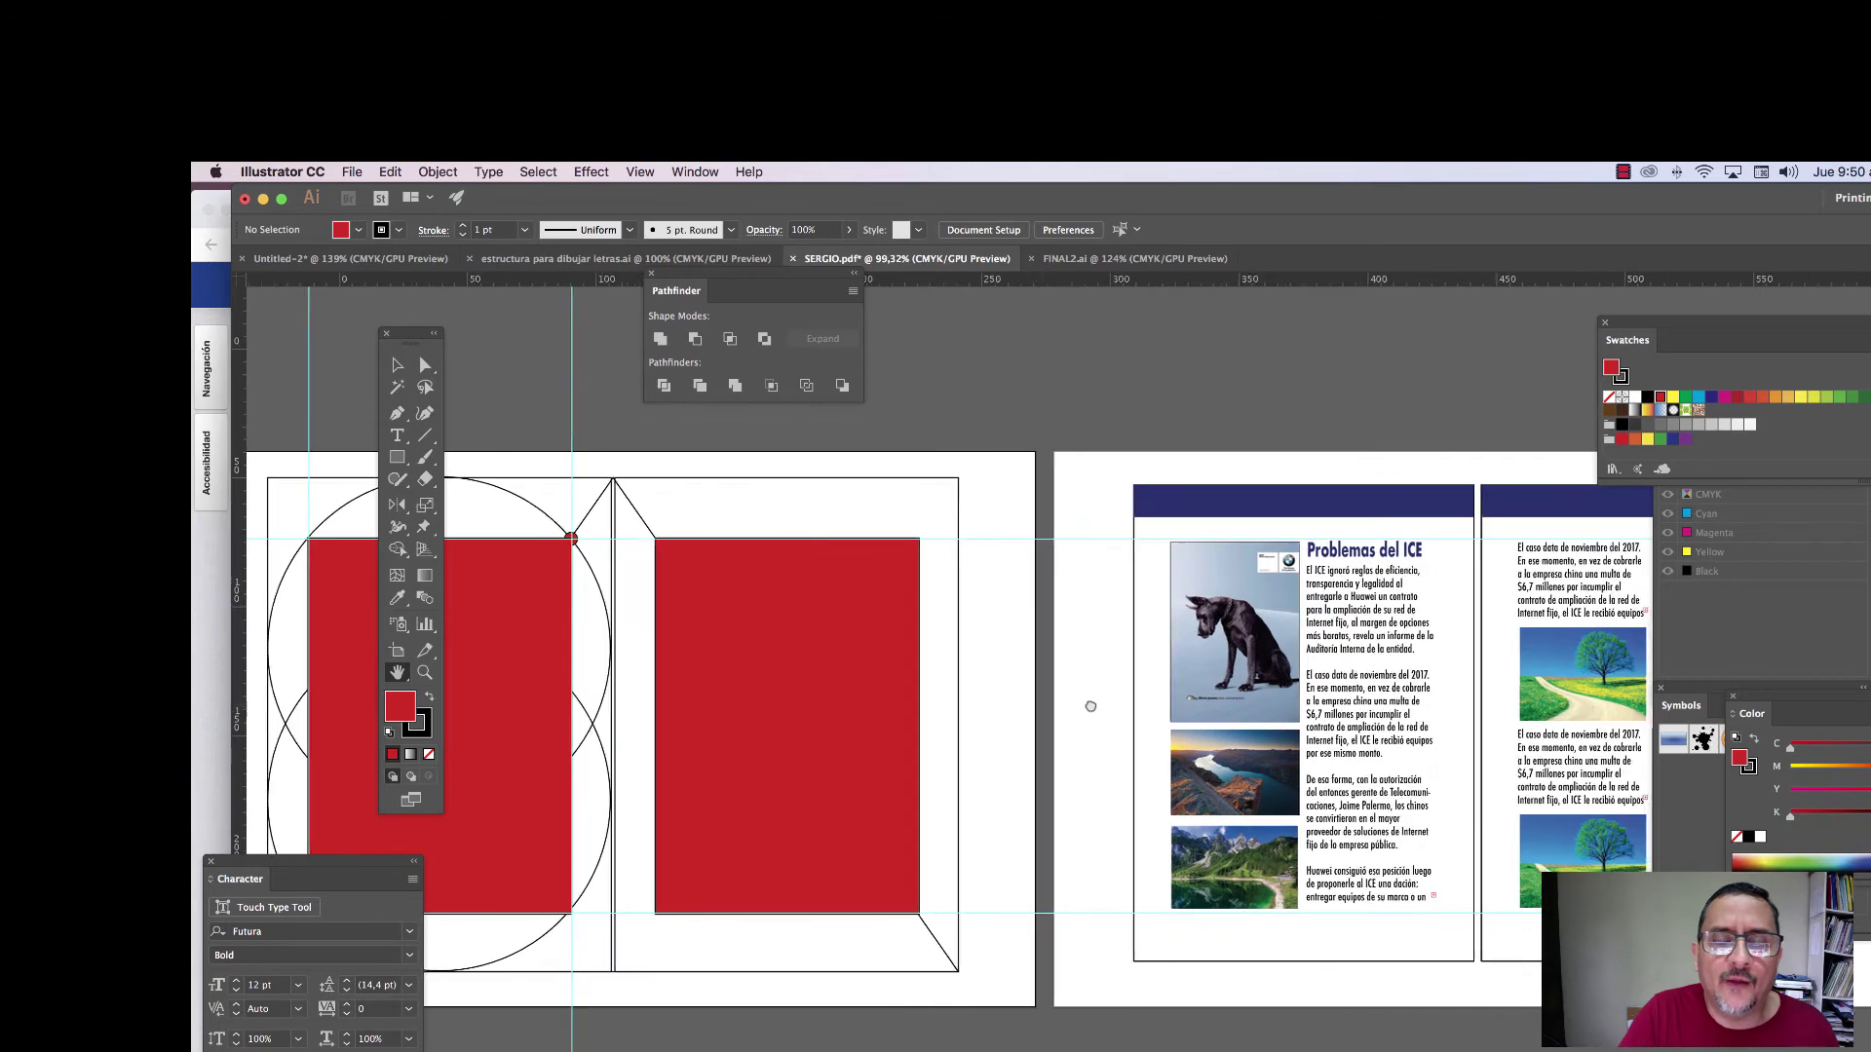
scroll(1090, 706, "right", 12)
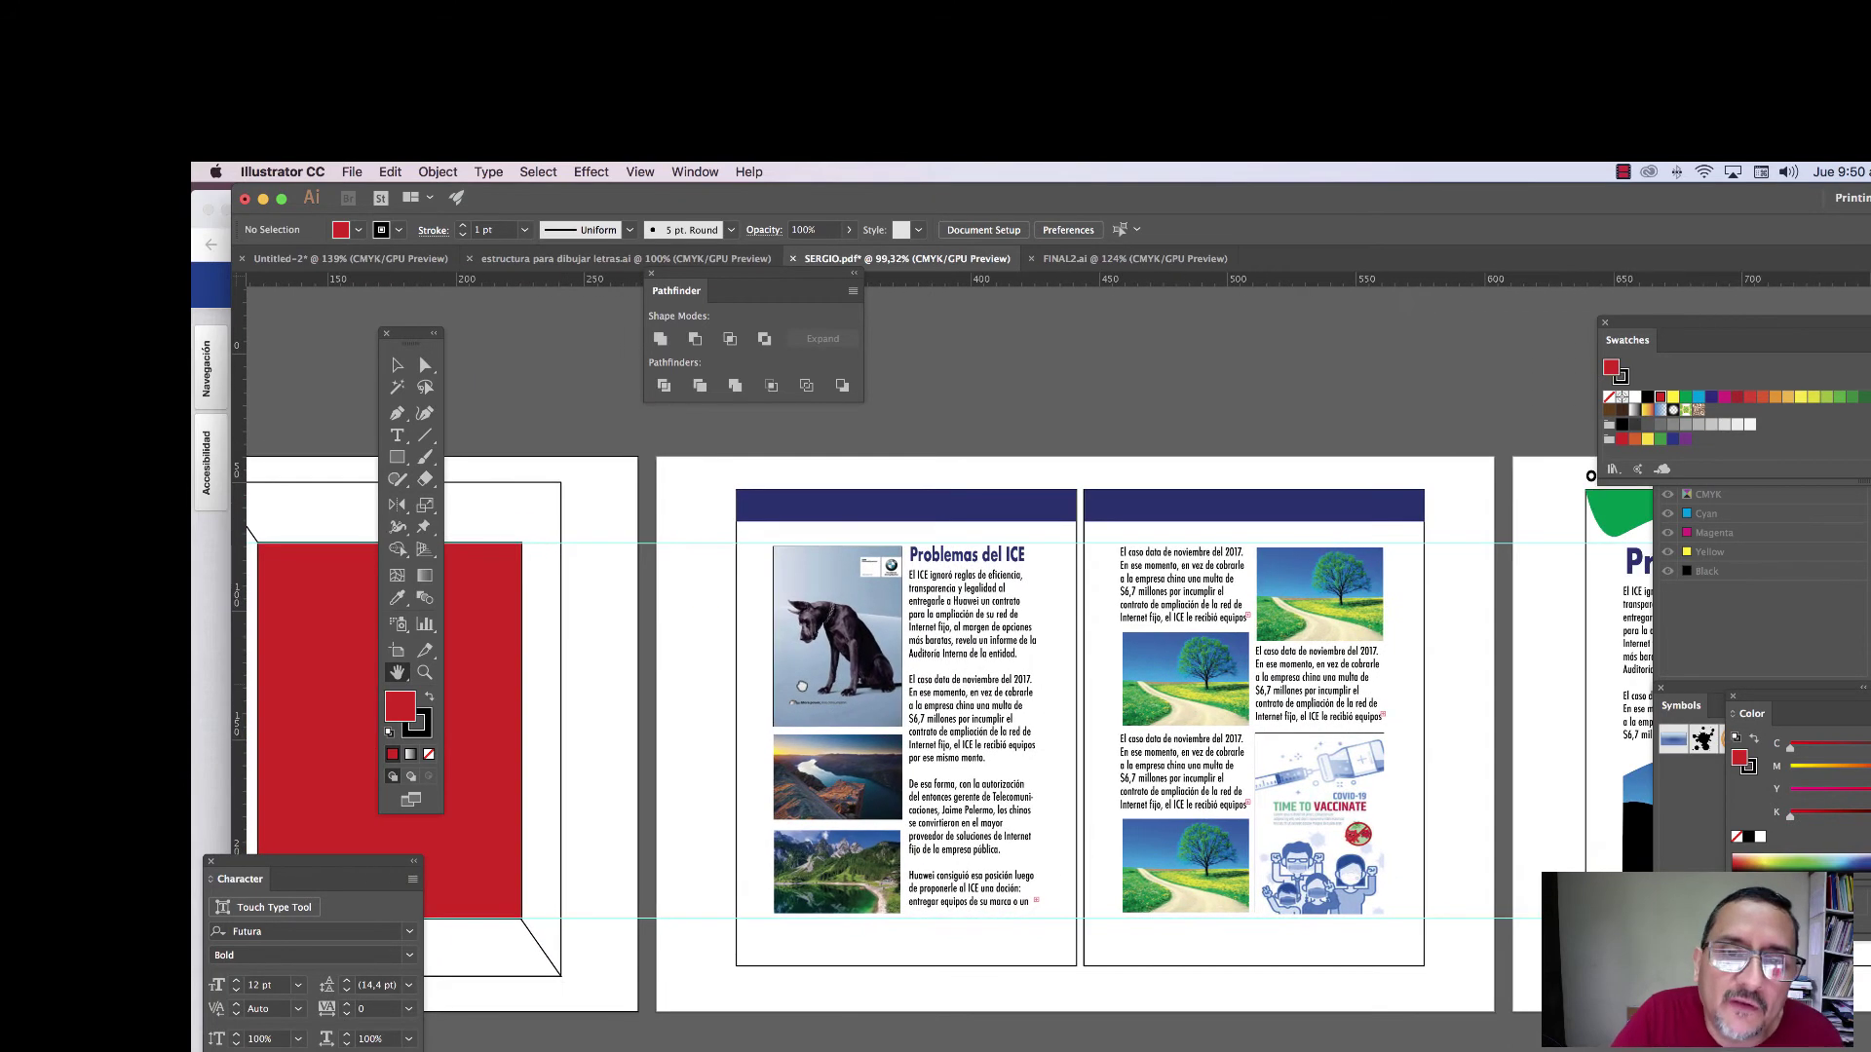
scroll(801, 685, "right", 2)
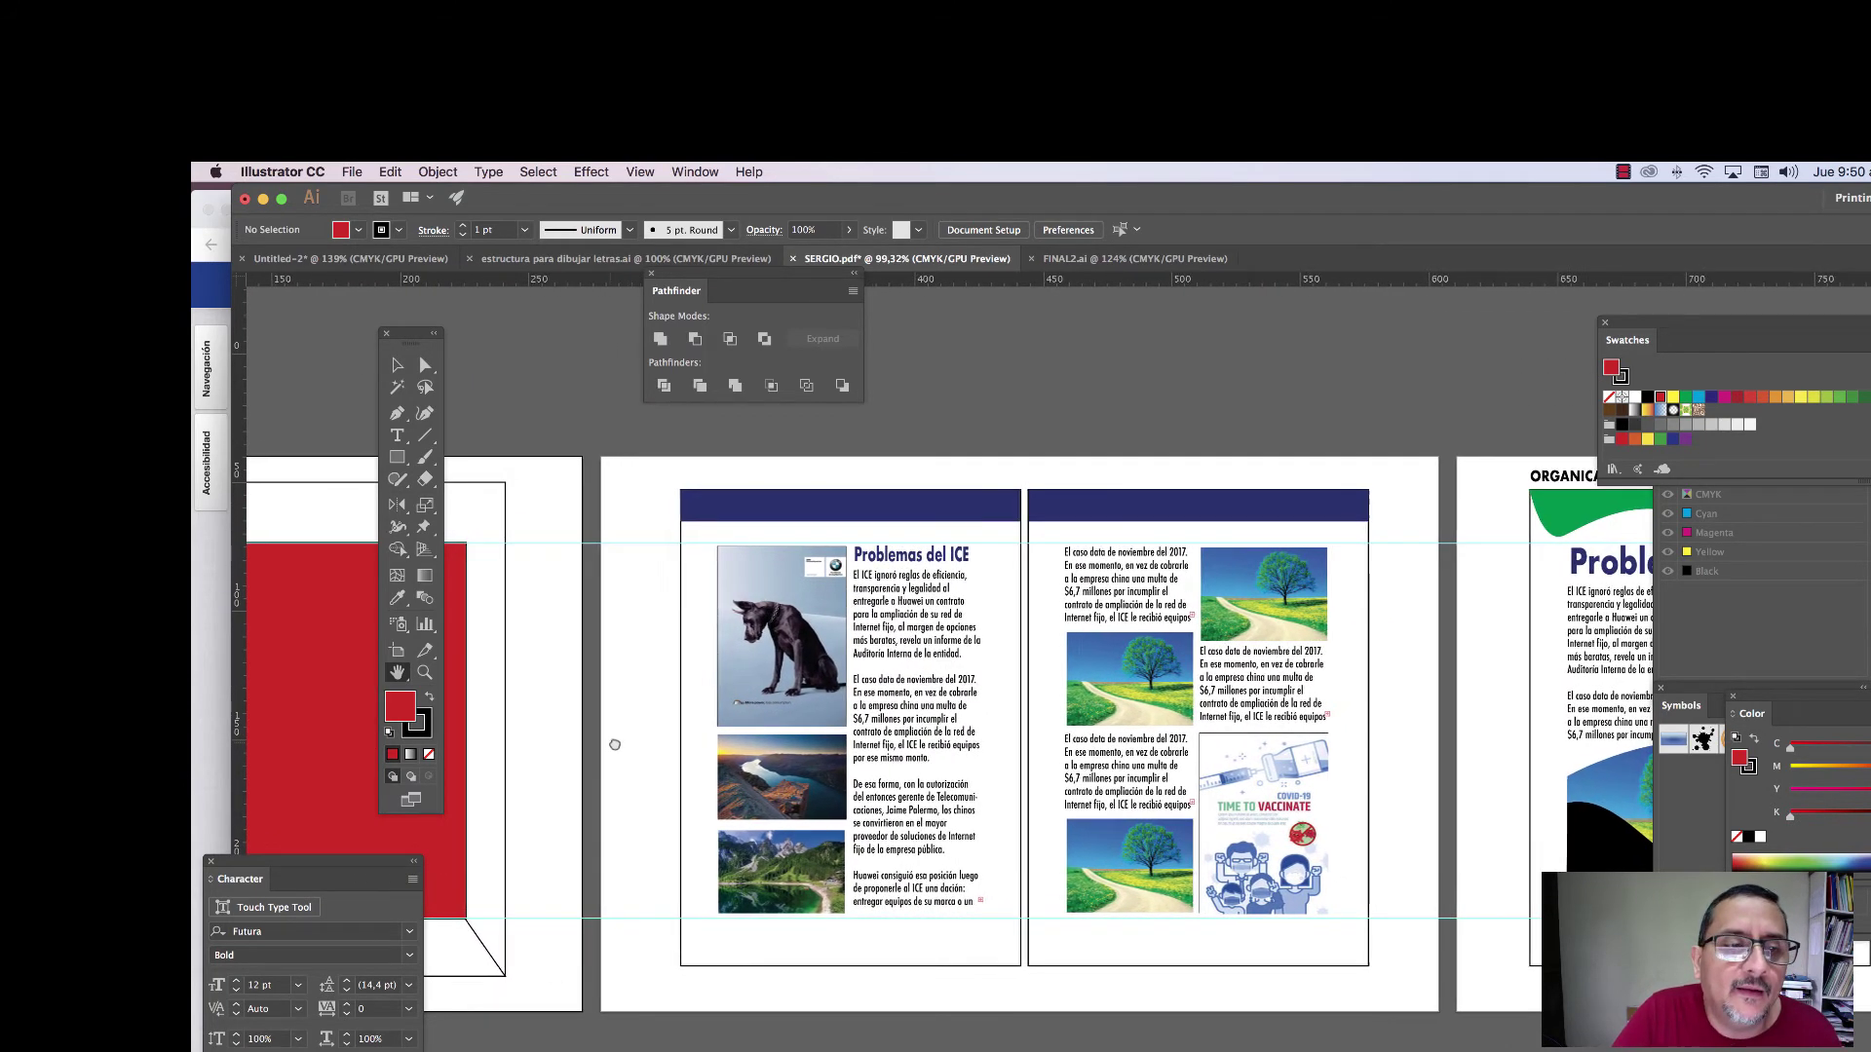
scroll(614, 745, "left", 13)
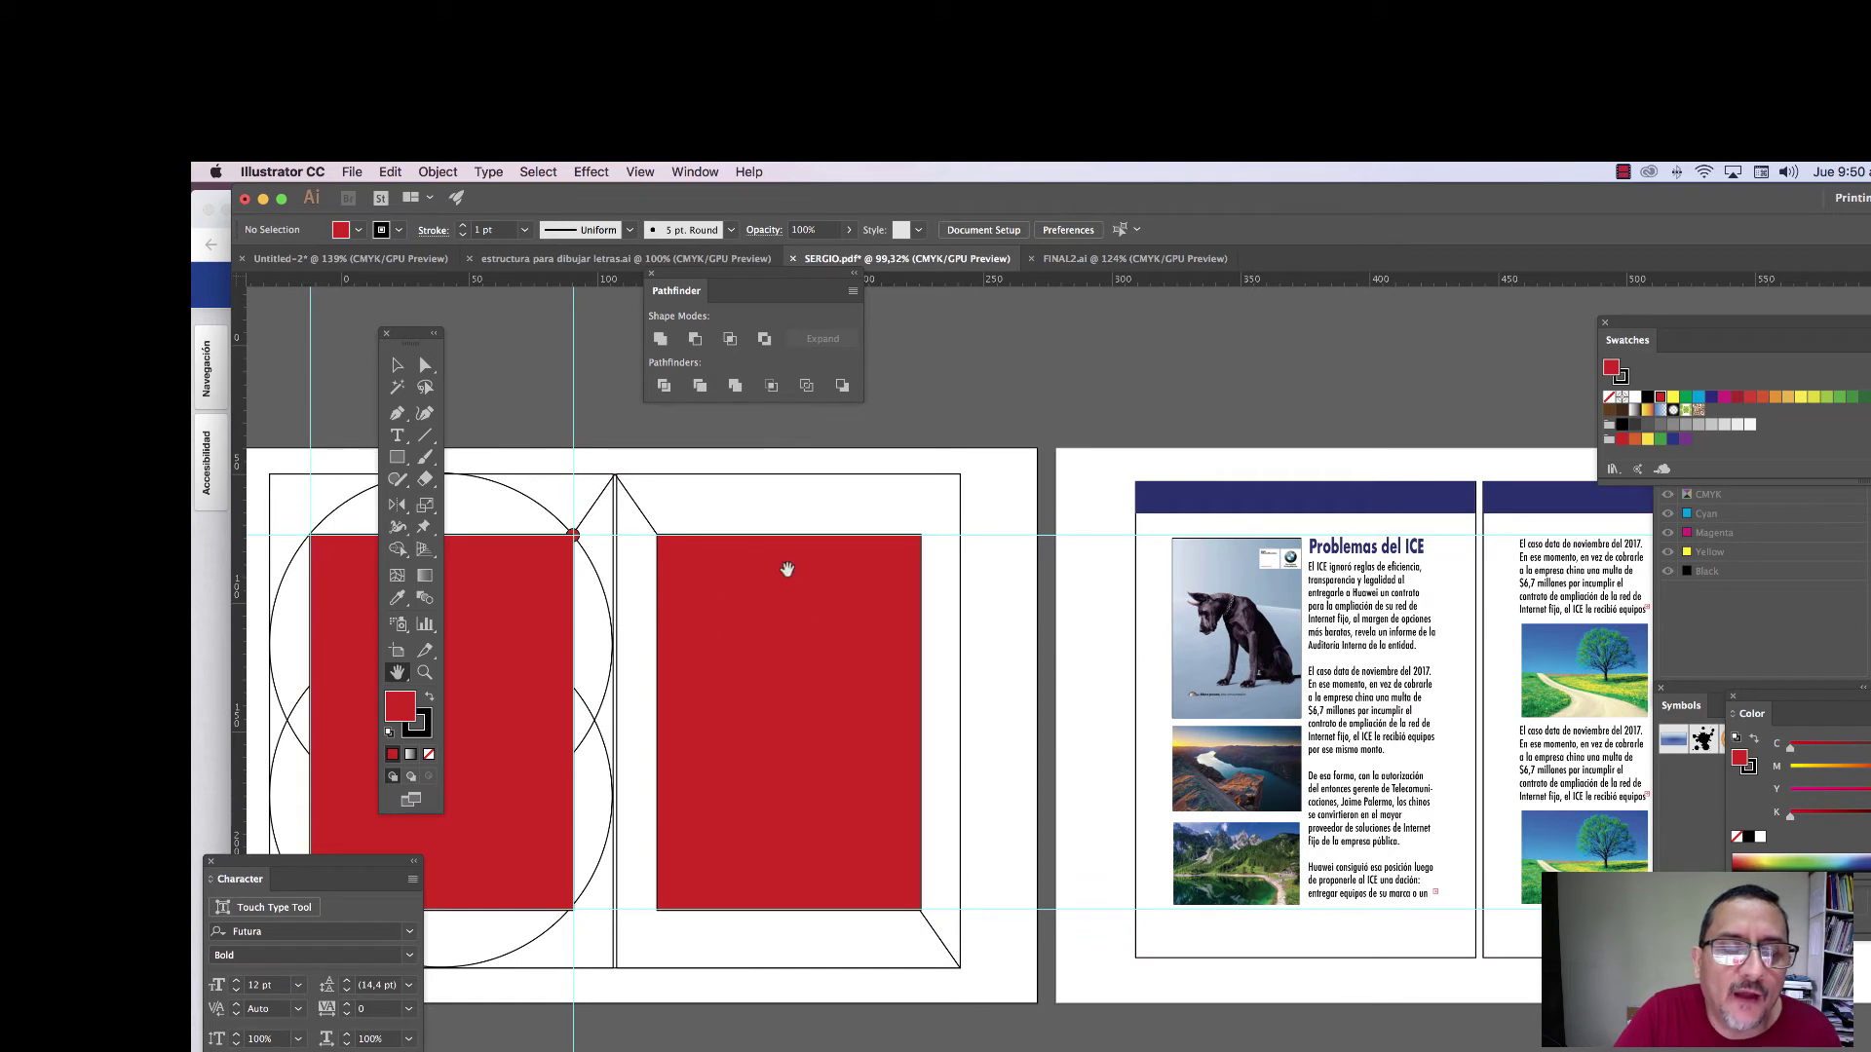
left_click(397, 364)
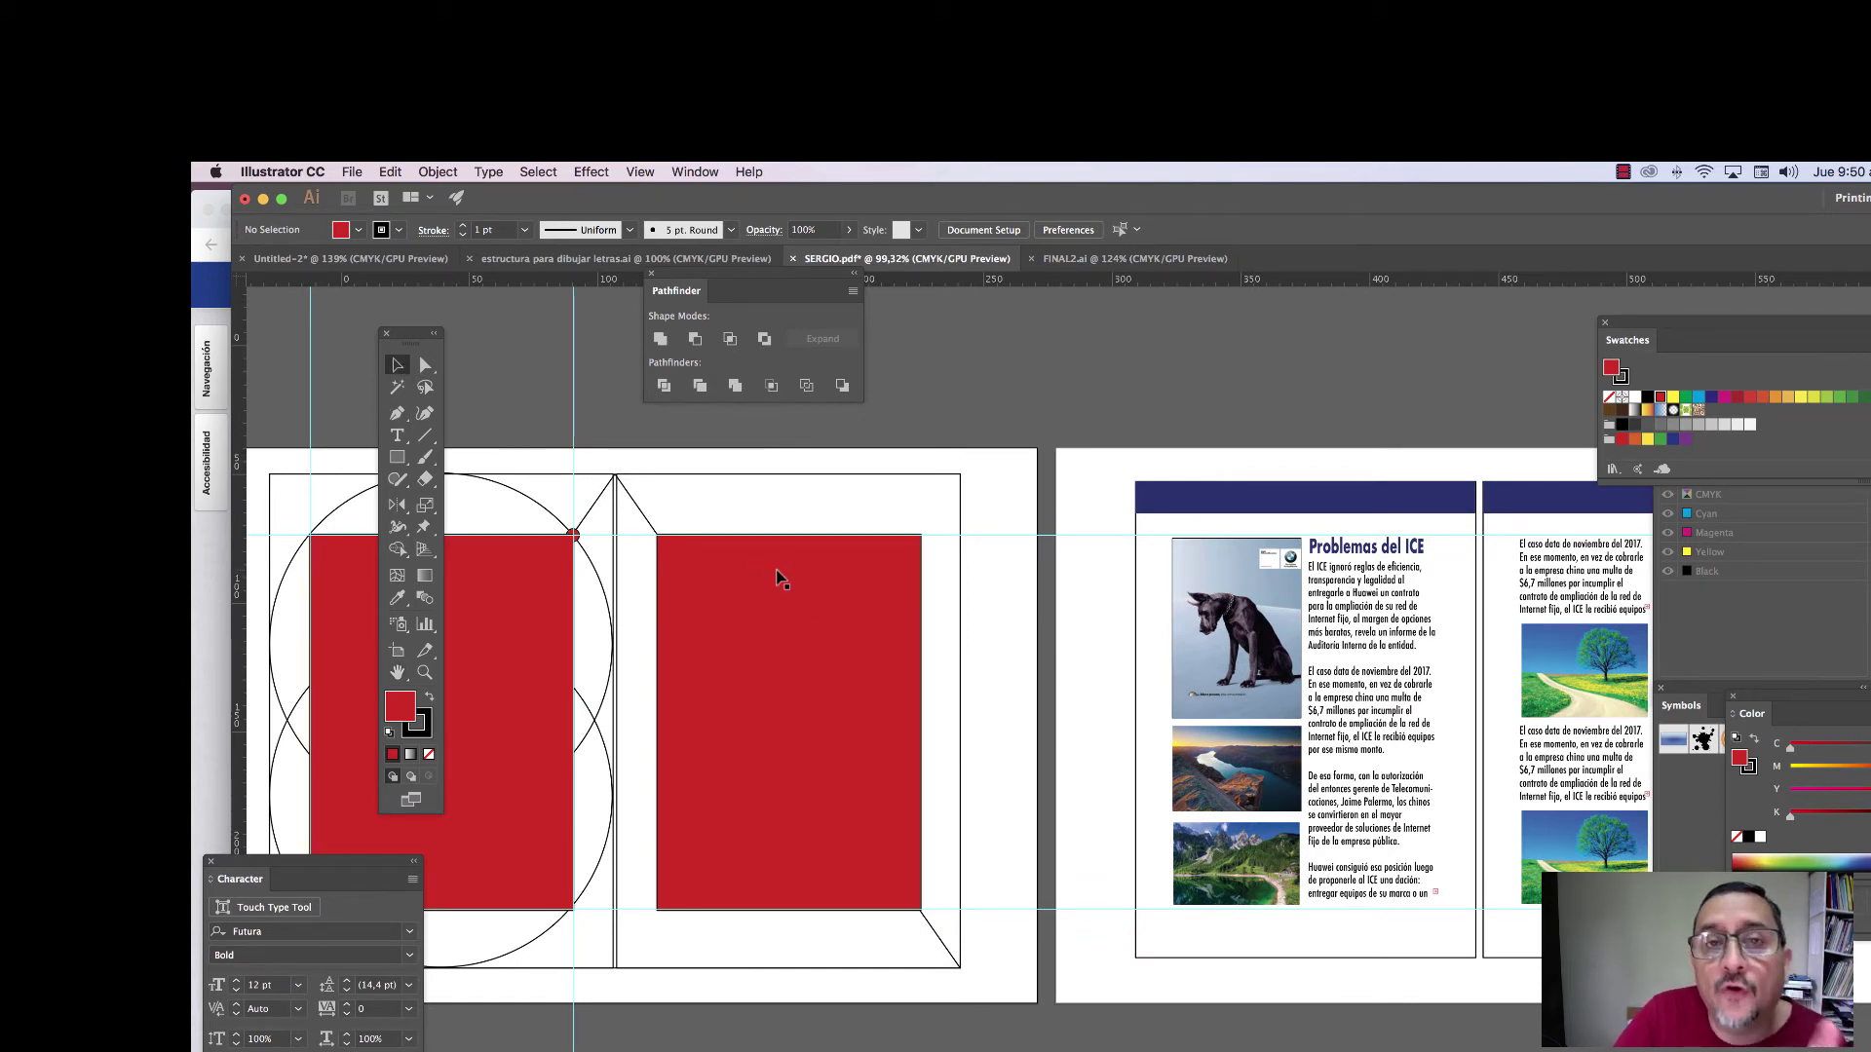
left_click(822, 630)
left_click_drag(822, 630, 1337, 635)
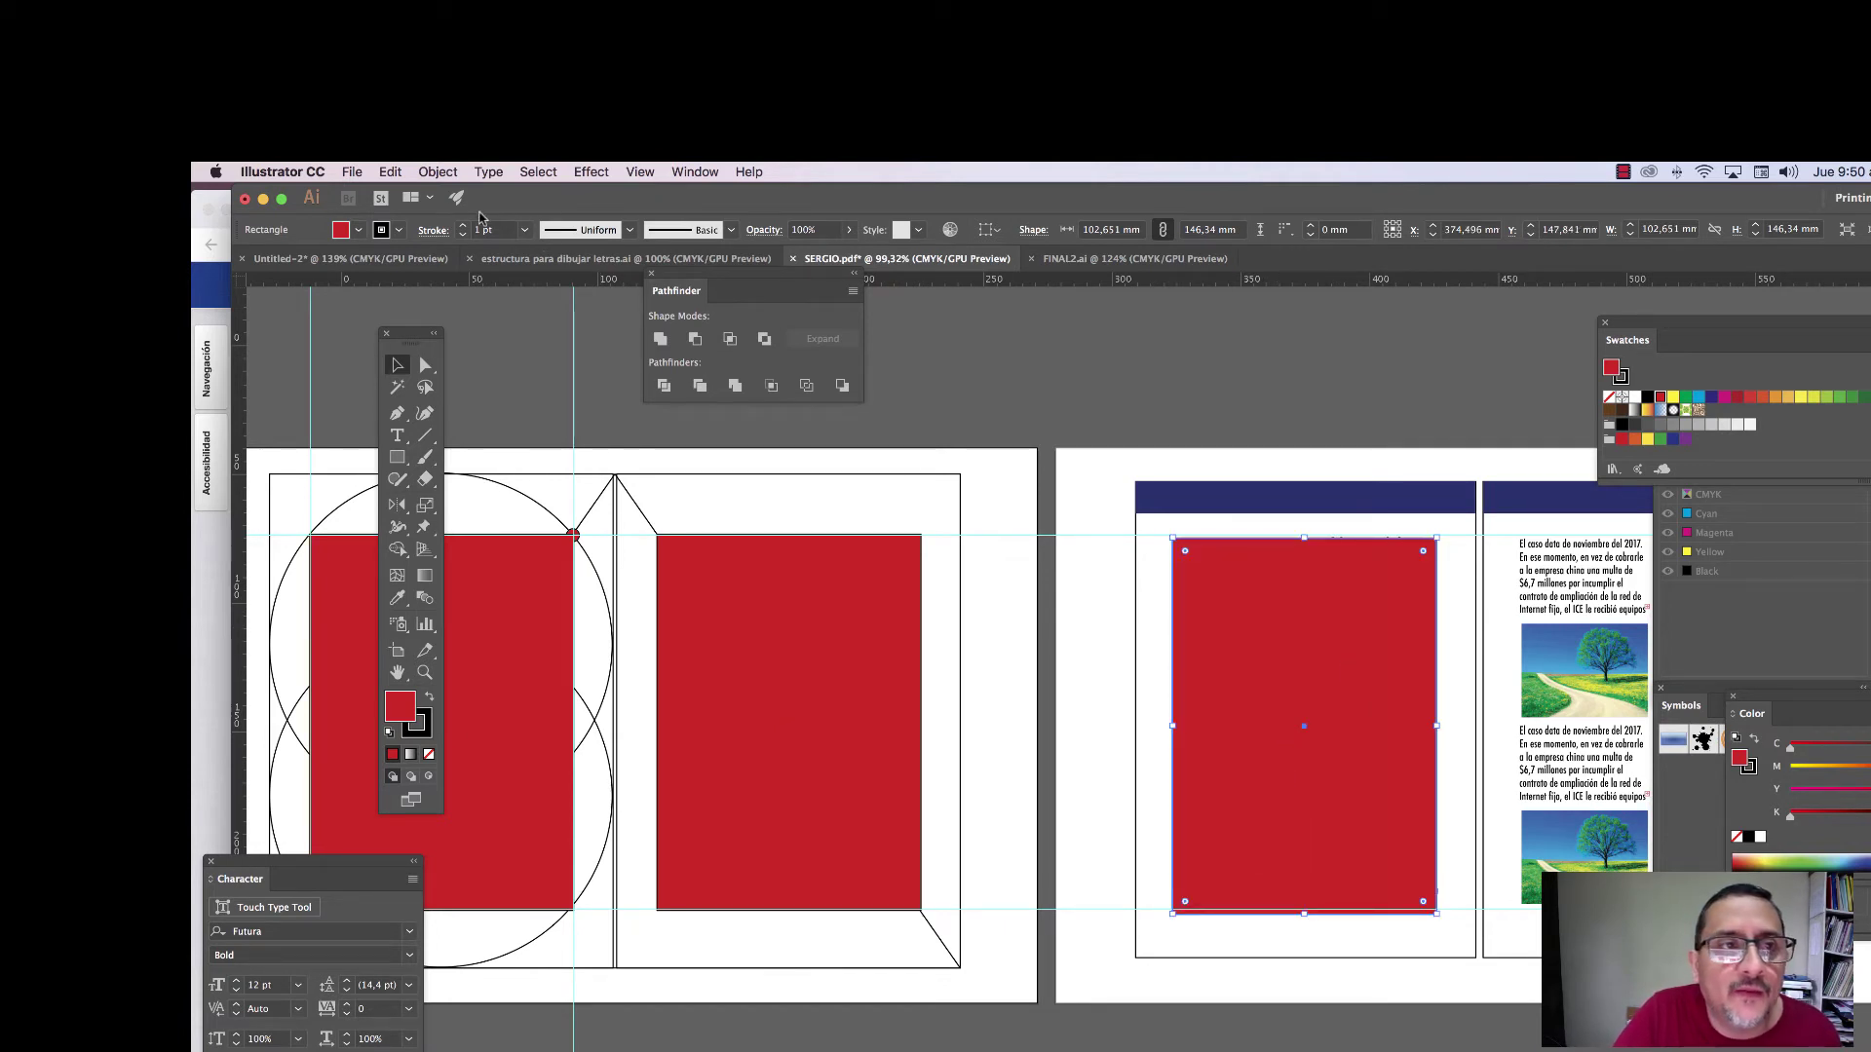
- Set up Split Into Grid for the copied rectangle with 2 columns and the preview turned on
left_click(437, 172)
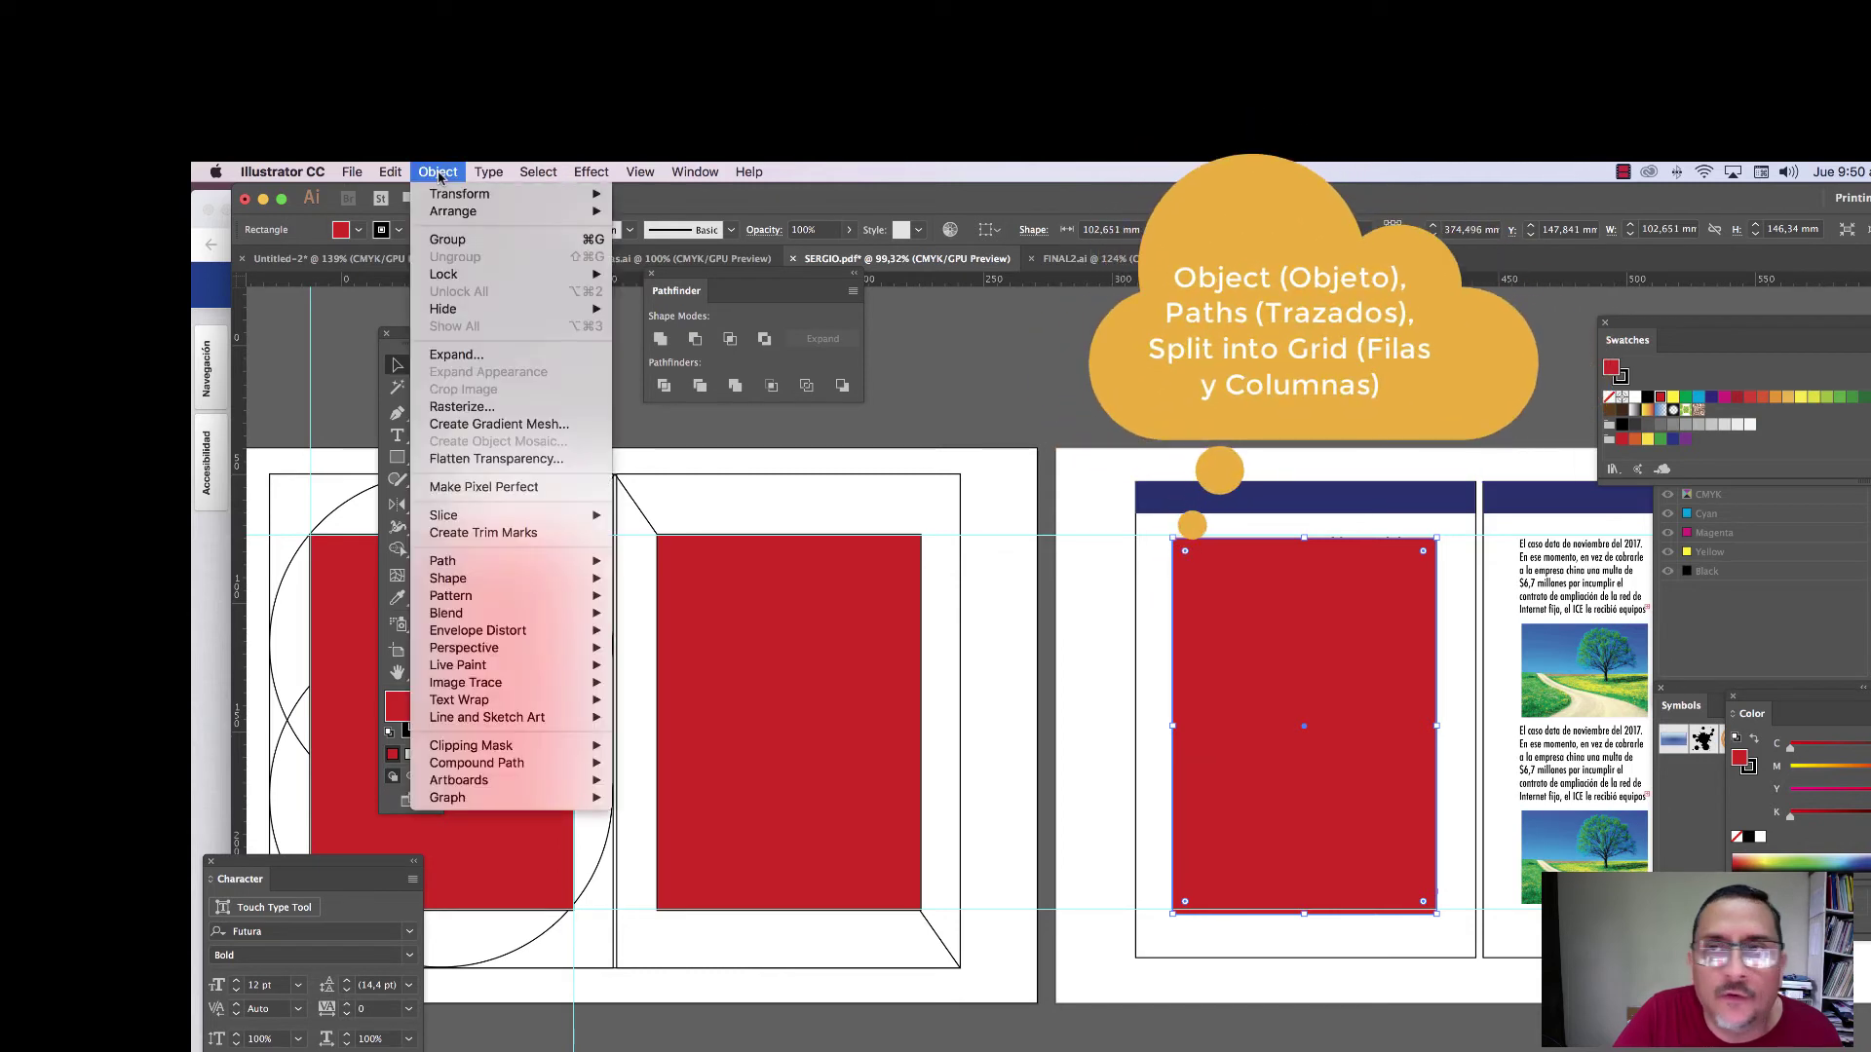
mouse_move(445, 562)
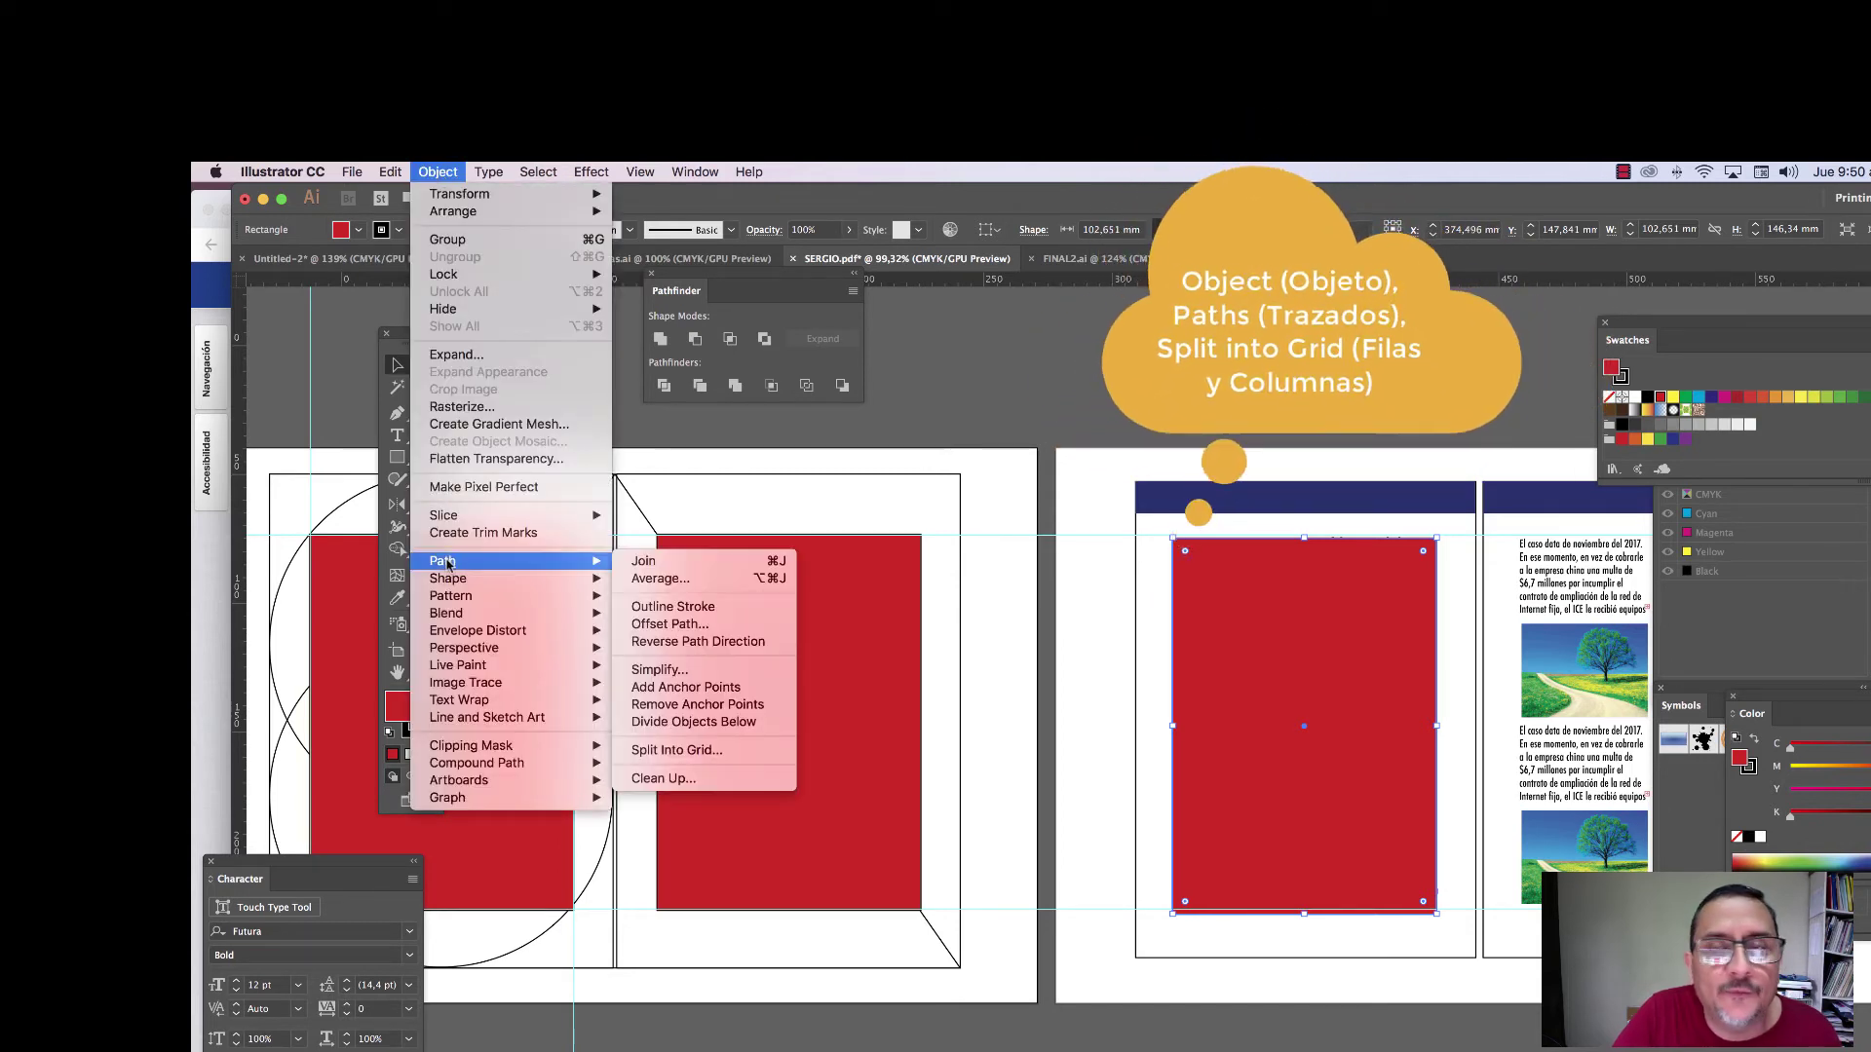
left_click(674, 752)
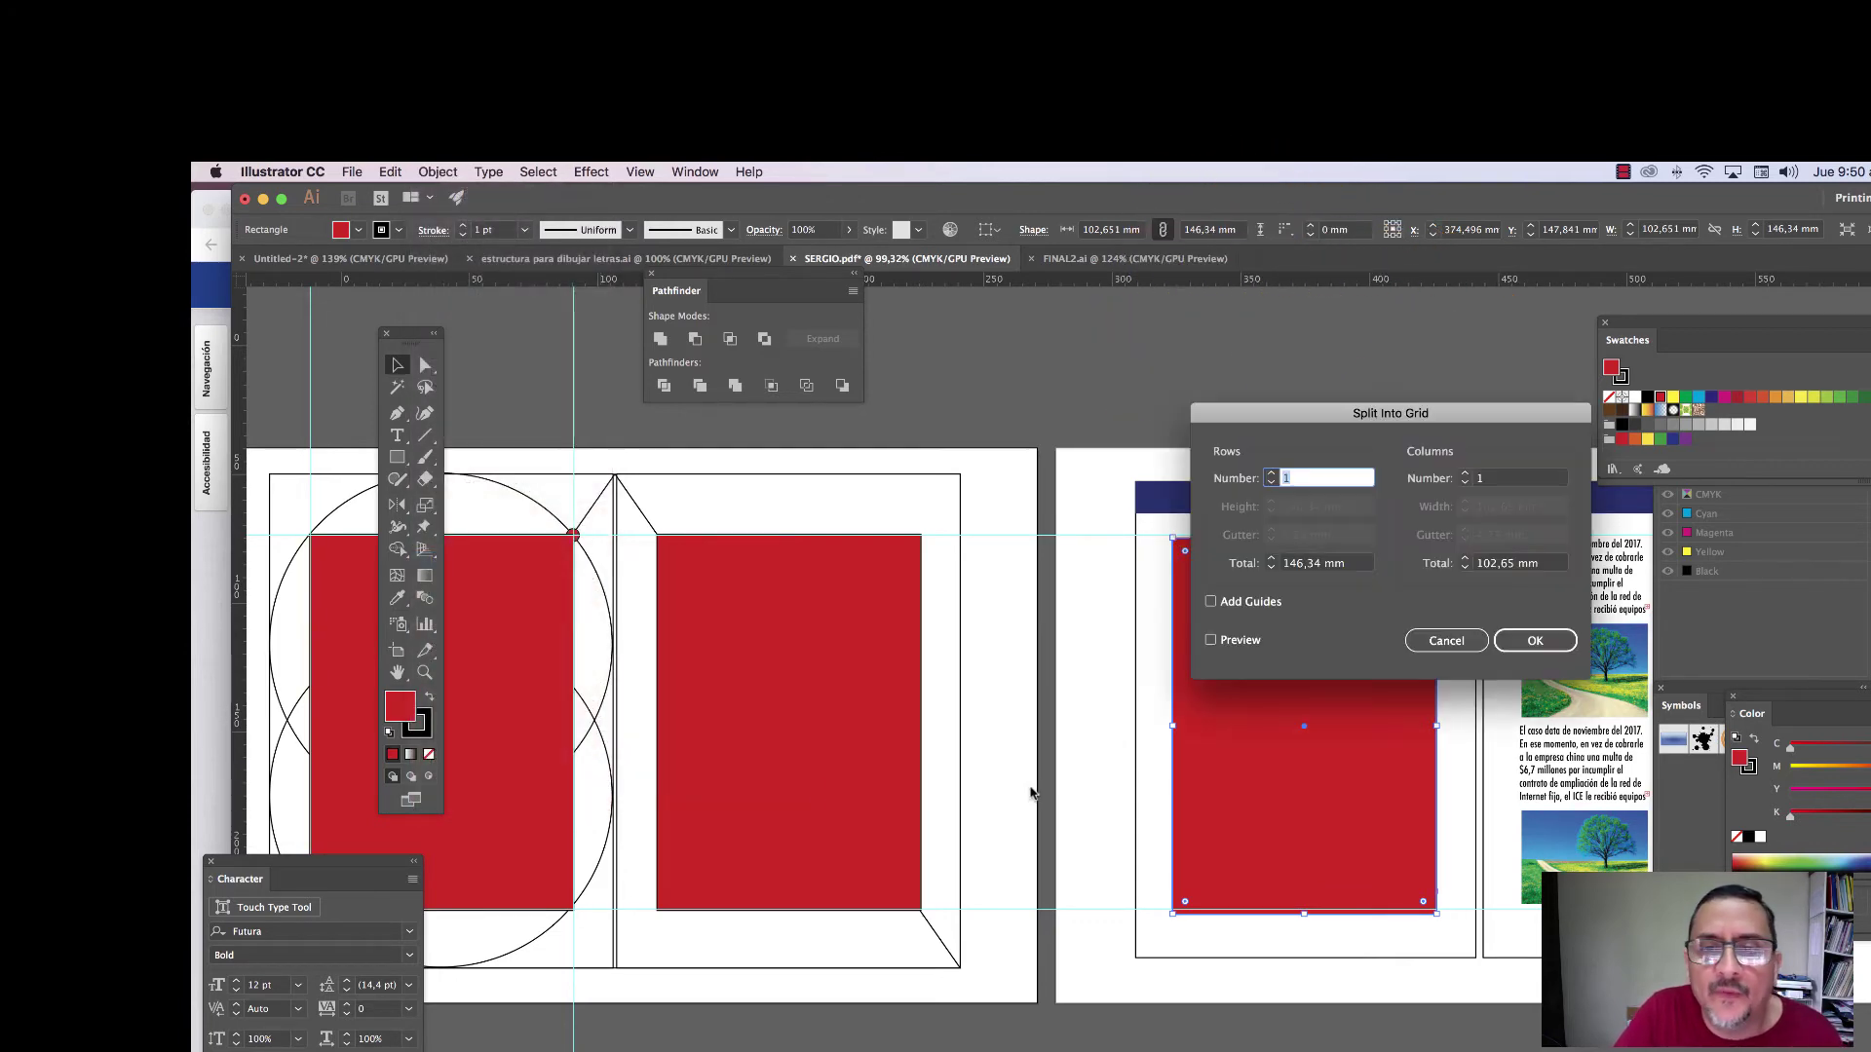
left_click_drag(1468, 469, 1468, 379)
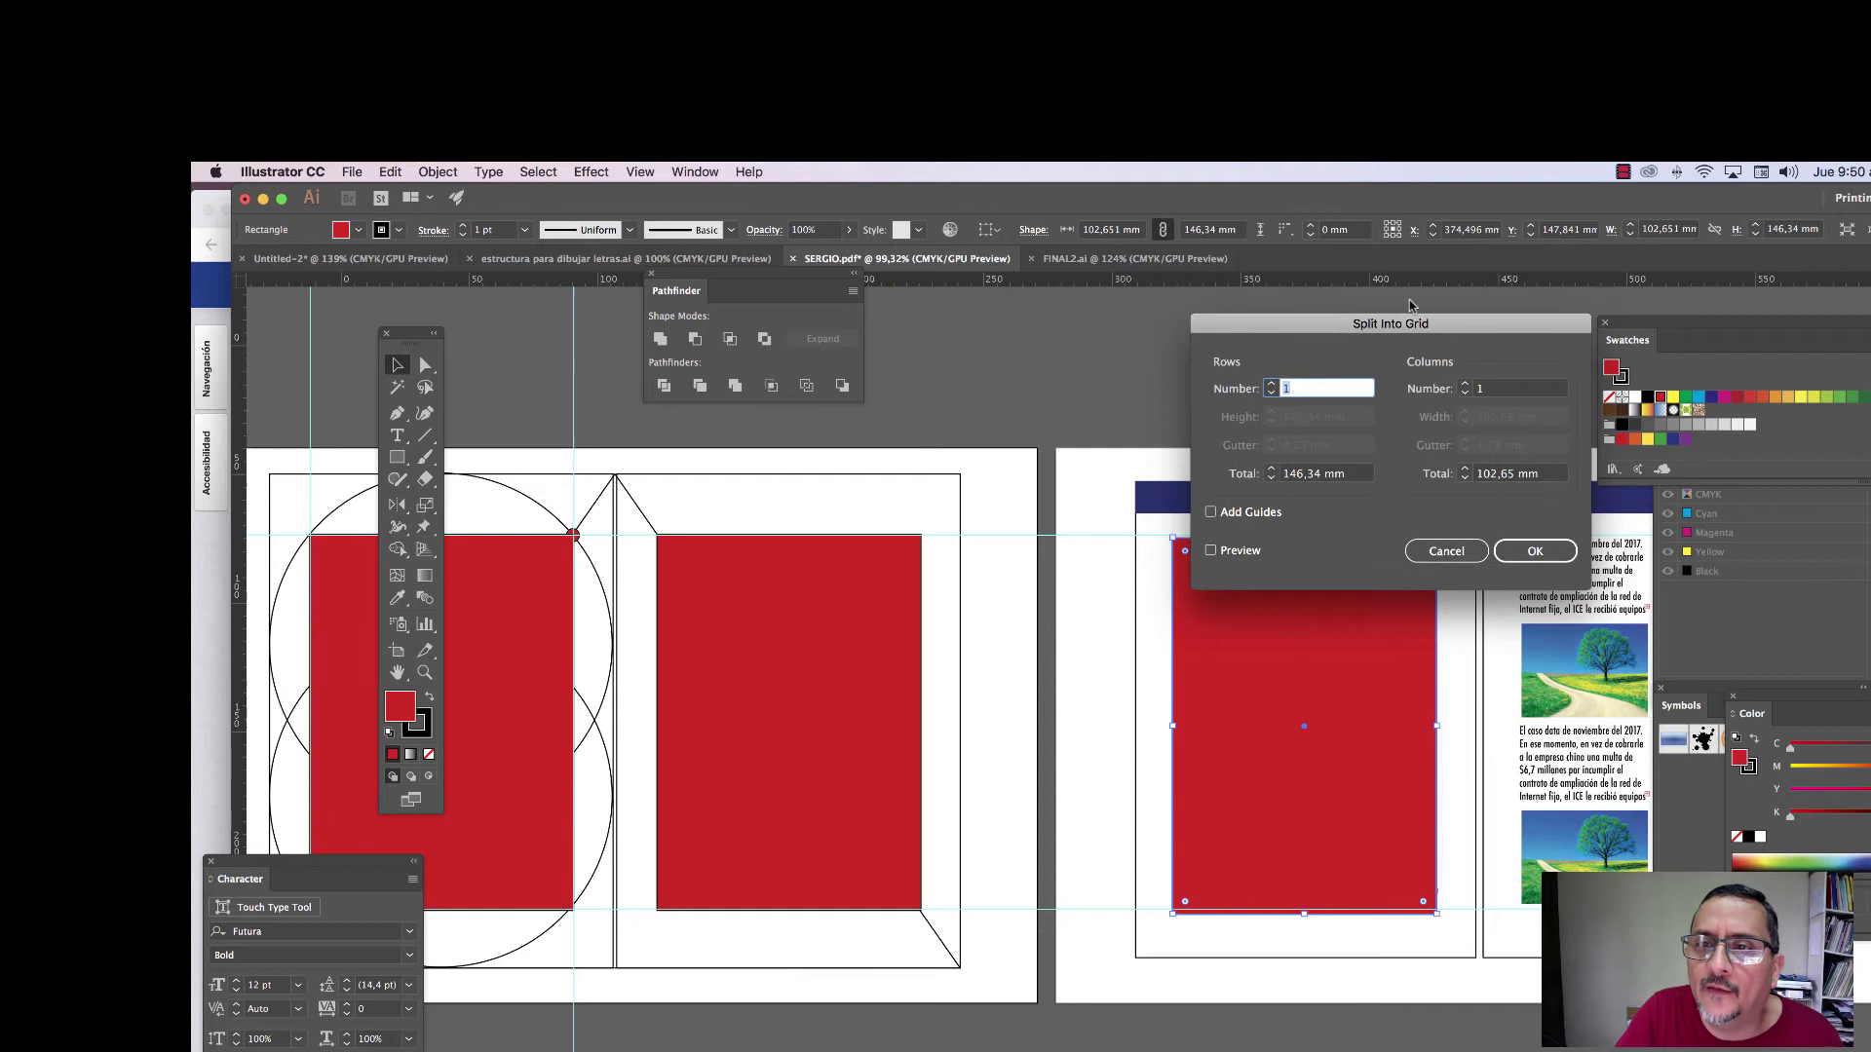
left_click(1466, 389)
type("2")
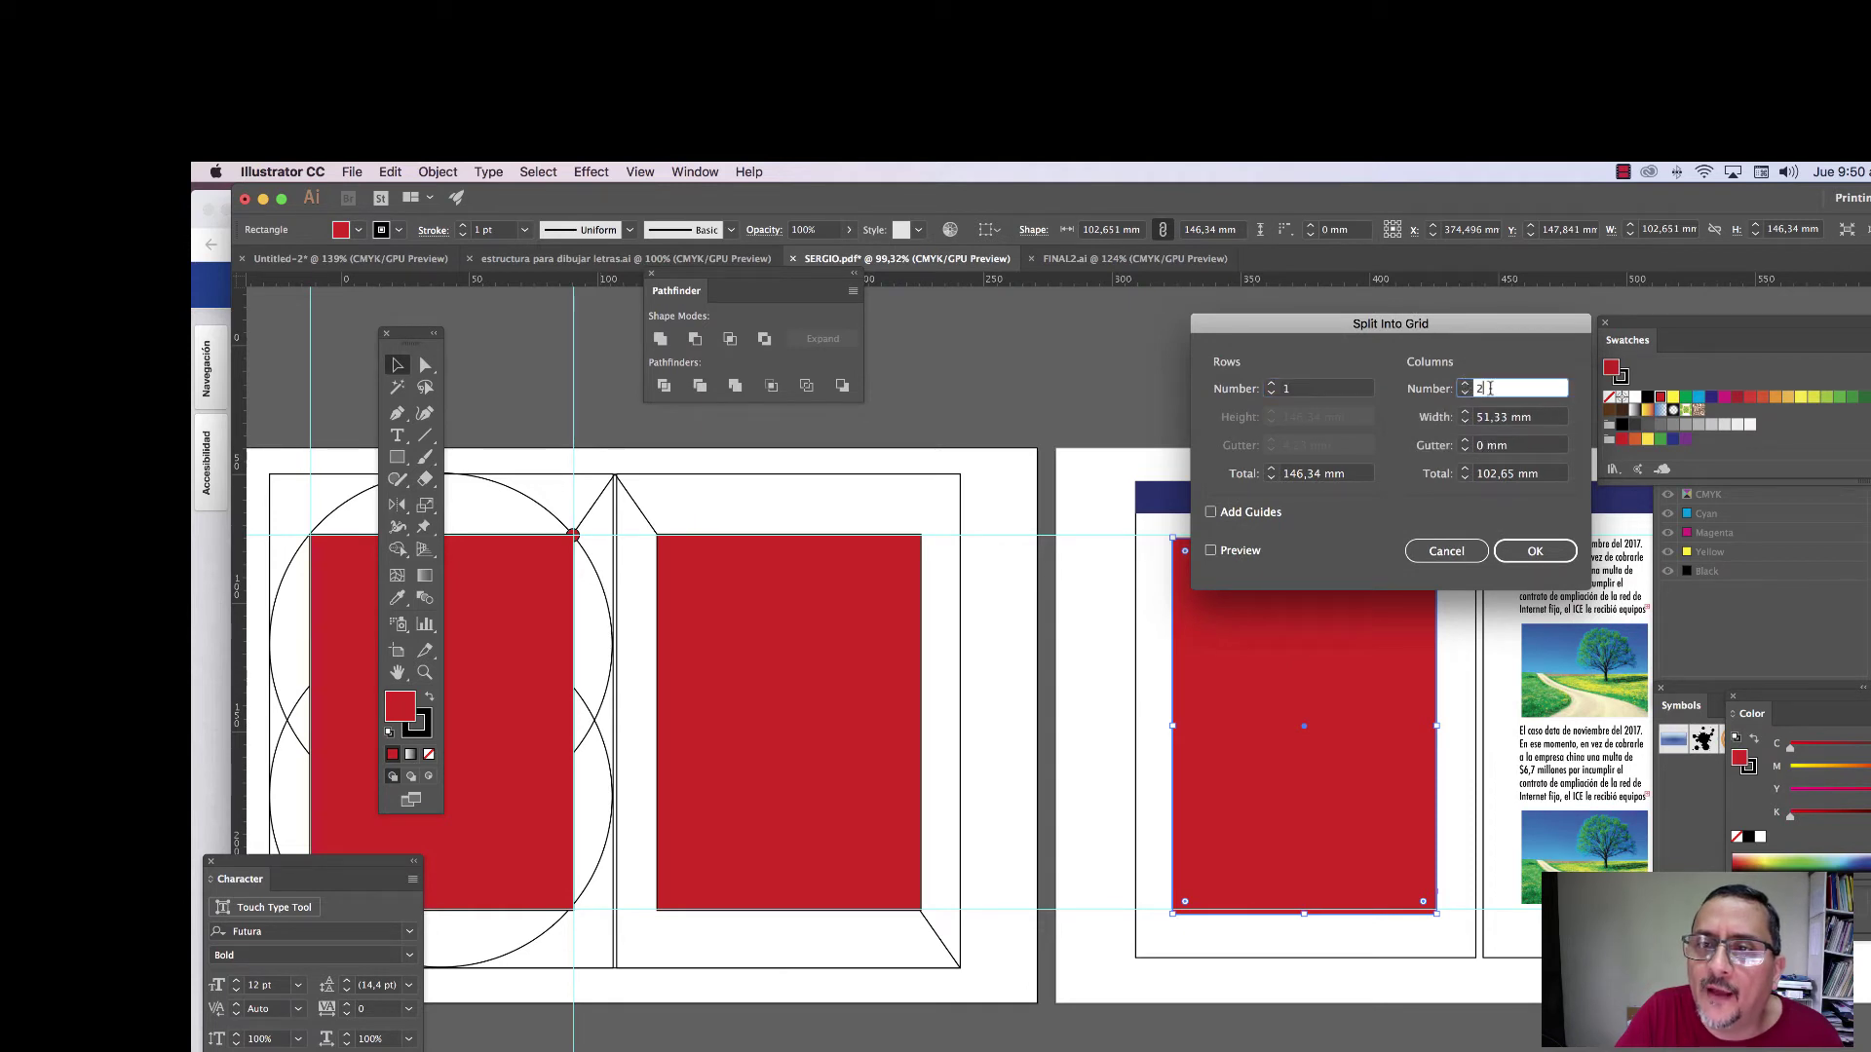
left_click(1211, 550)
left_click_drag(1245, 526, 1369, 451)
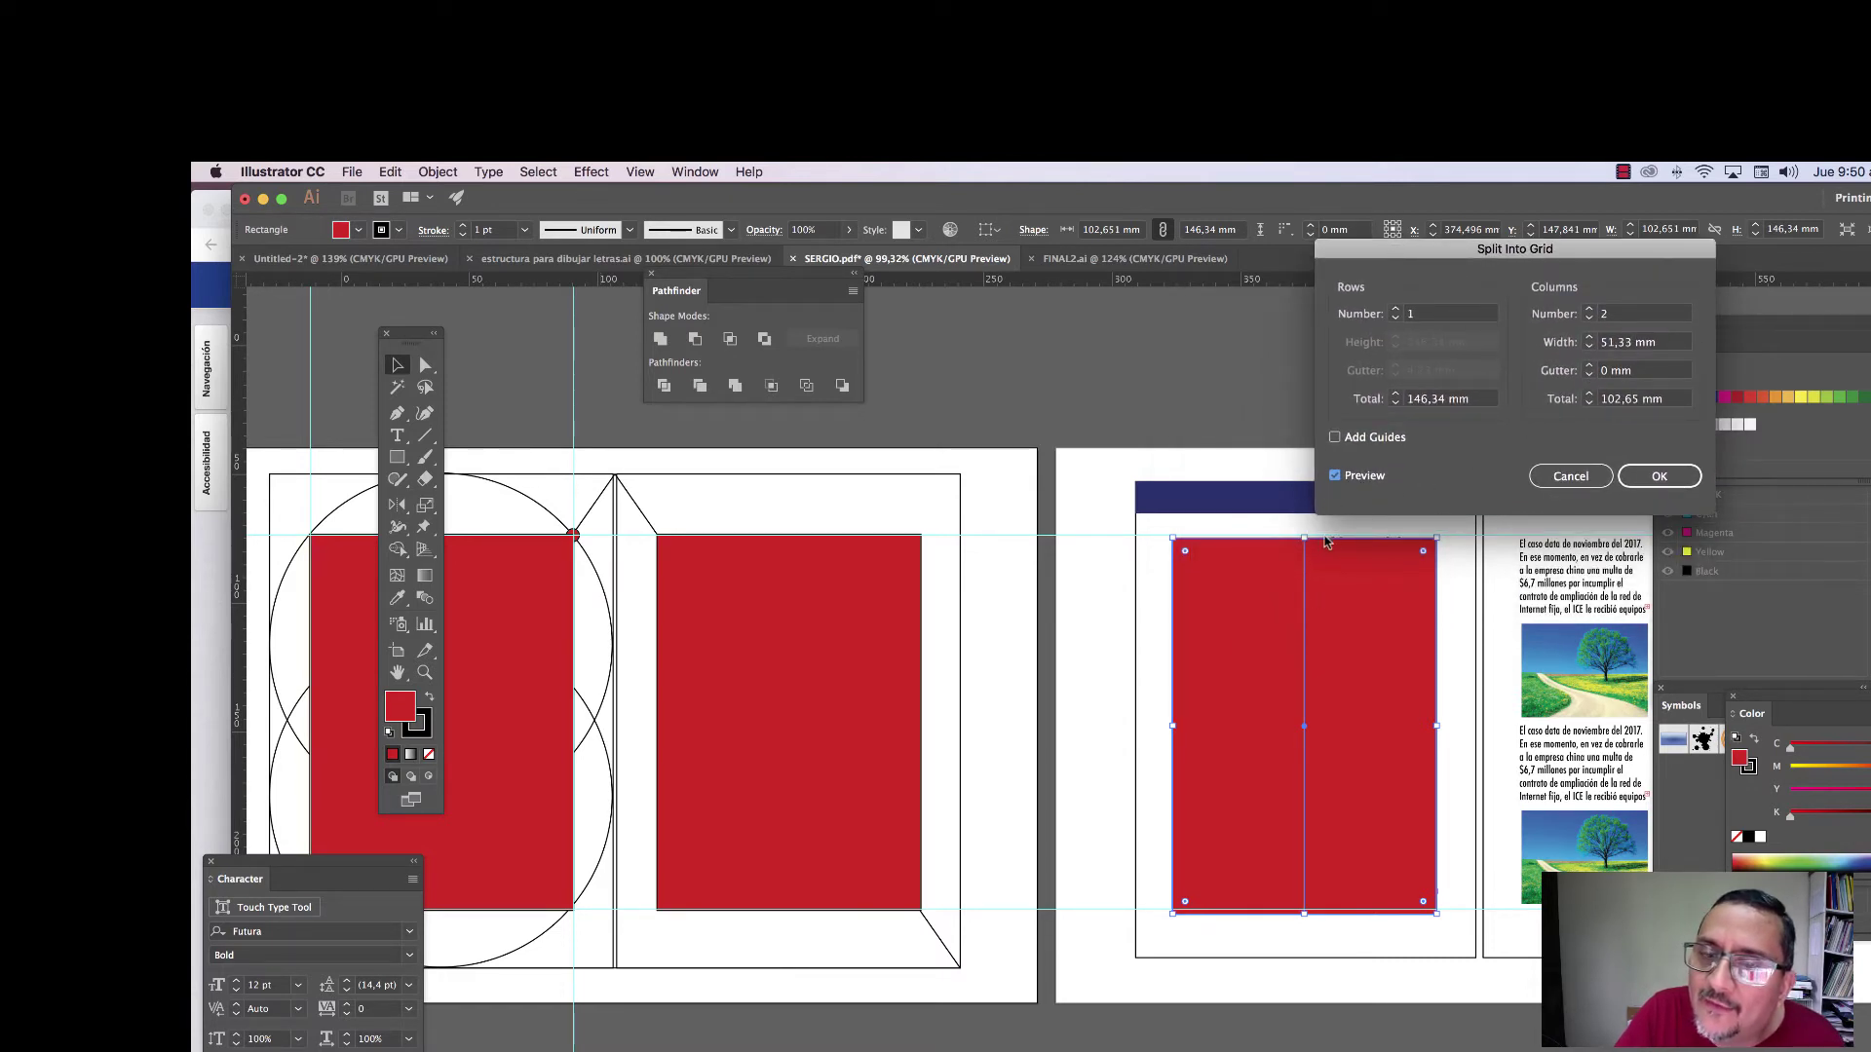
- Set the column gutter to 3 mm and apply the grid split
left_click(1598, 376)
key("Up")
key("Up")
key("Up")
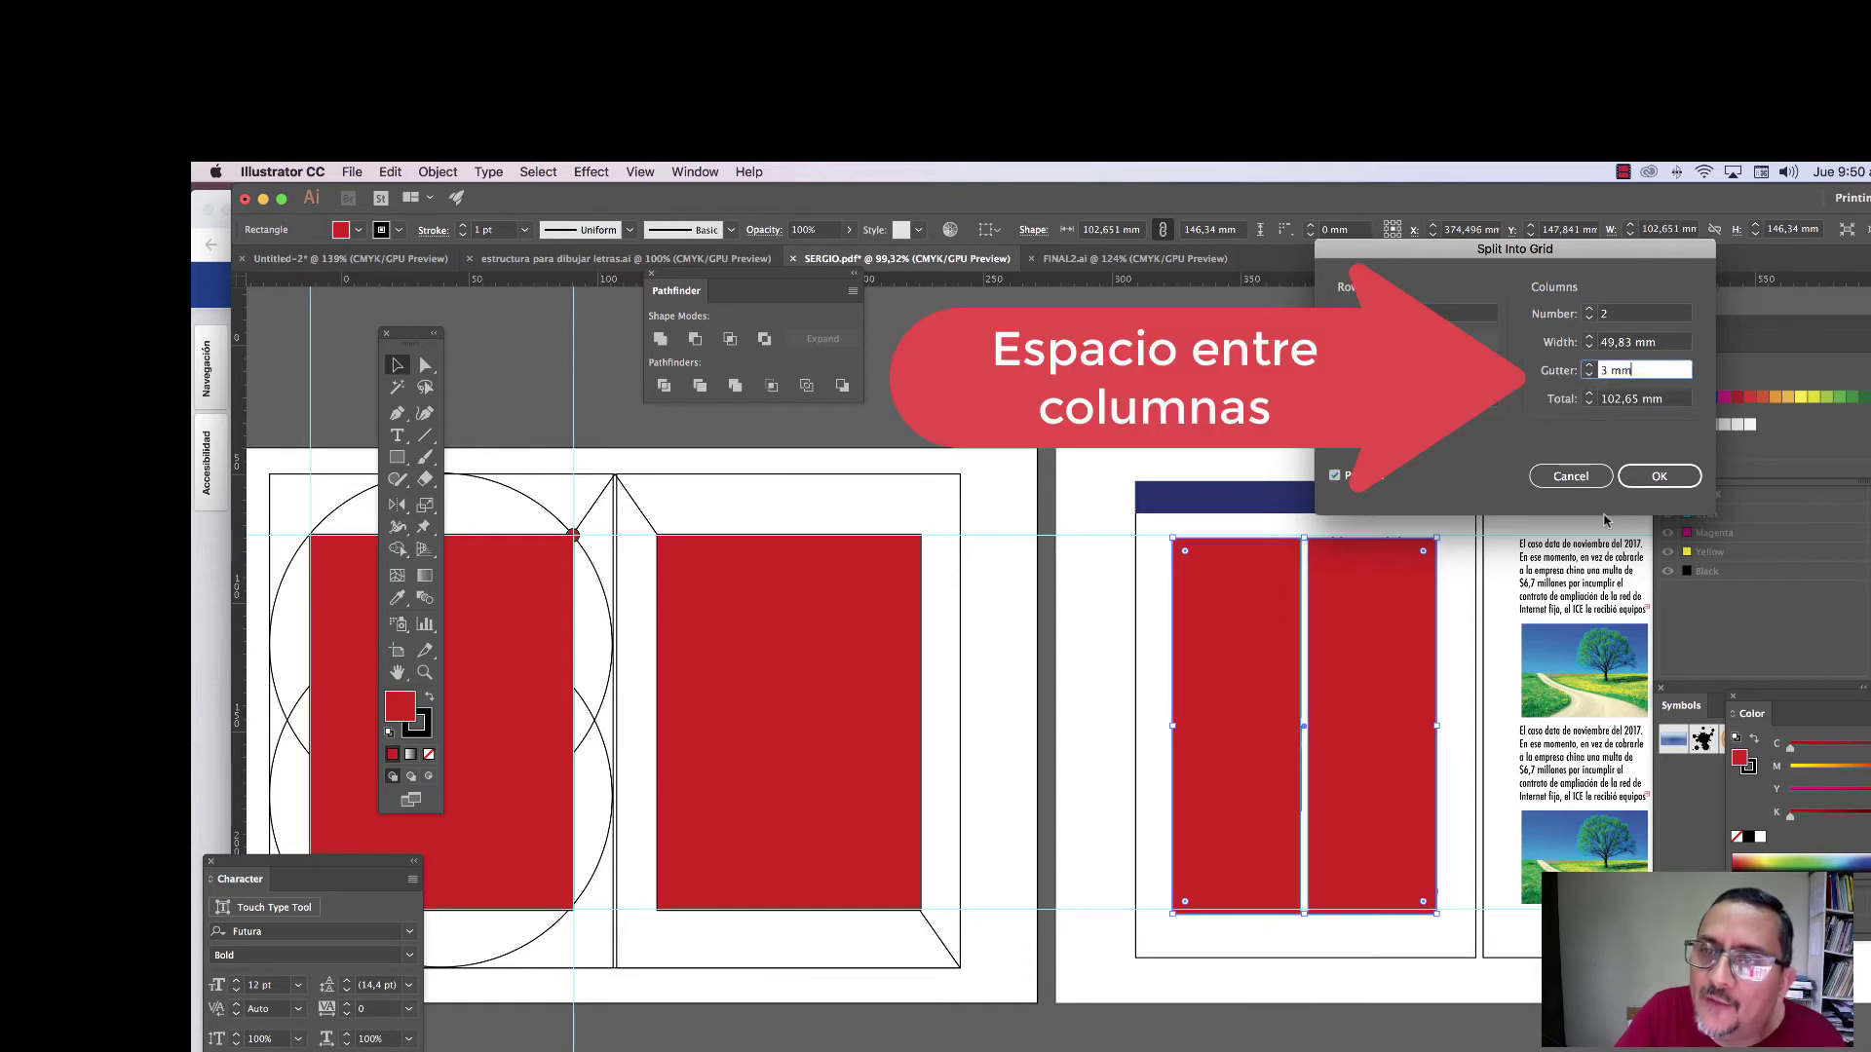
left_click(1659, 477)
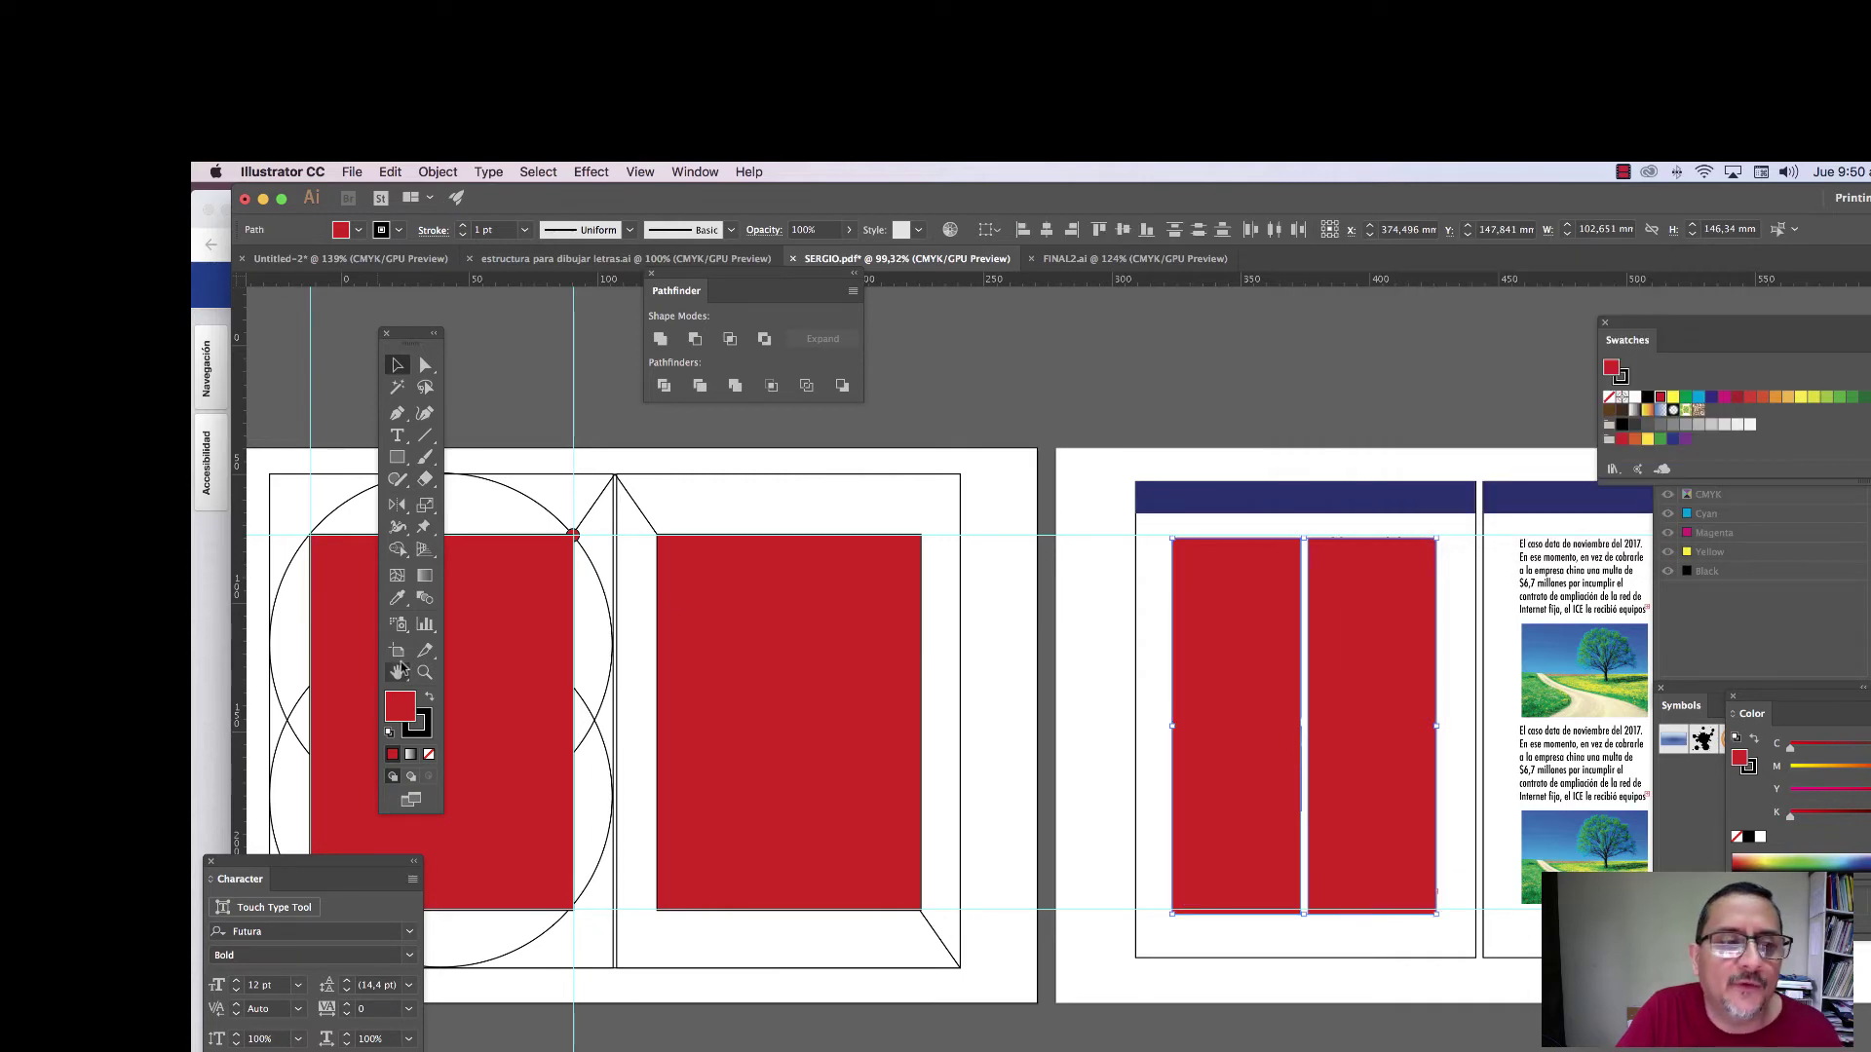
- Copy the two red columns onto the facing page's text area and convert all four columns into guides
key("h")
left_click_drag(1022, 737, 725, 739)
left_click_drag(864, 739, 749, 737)
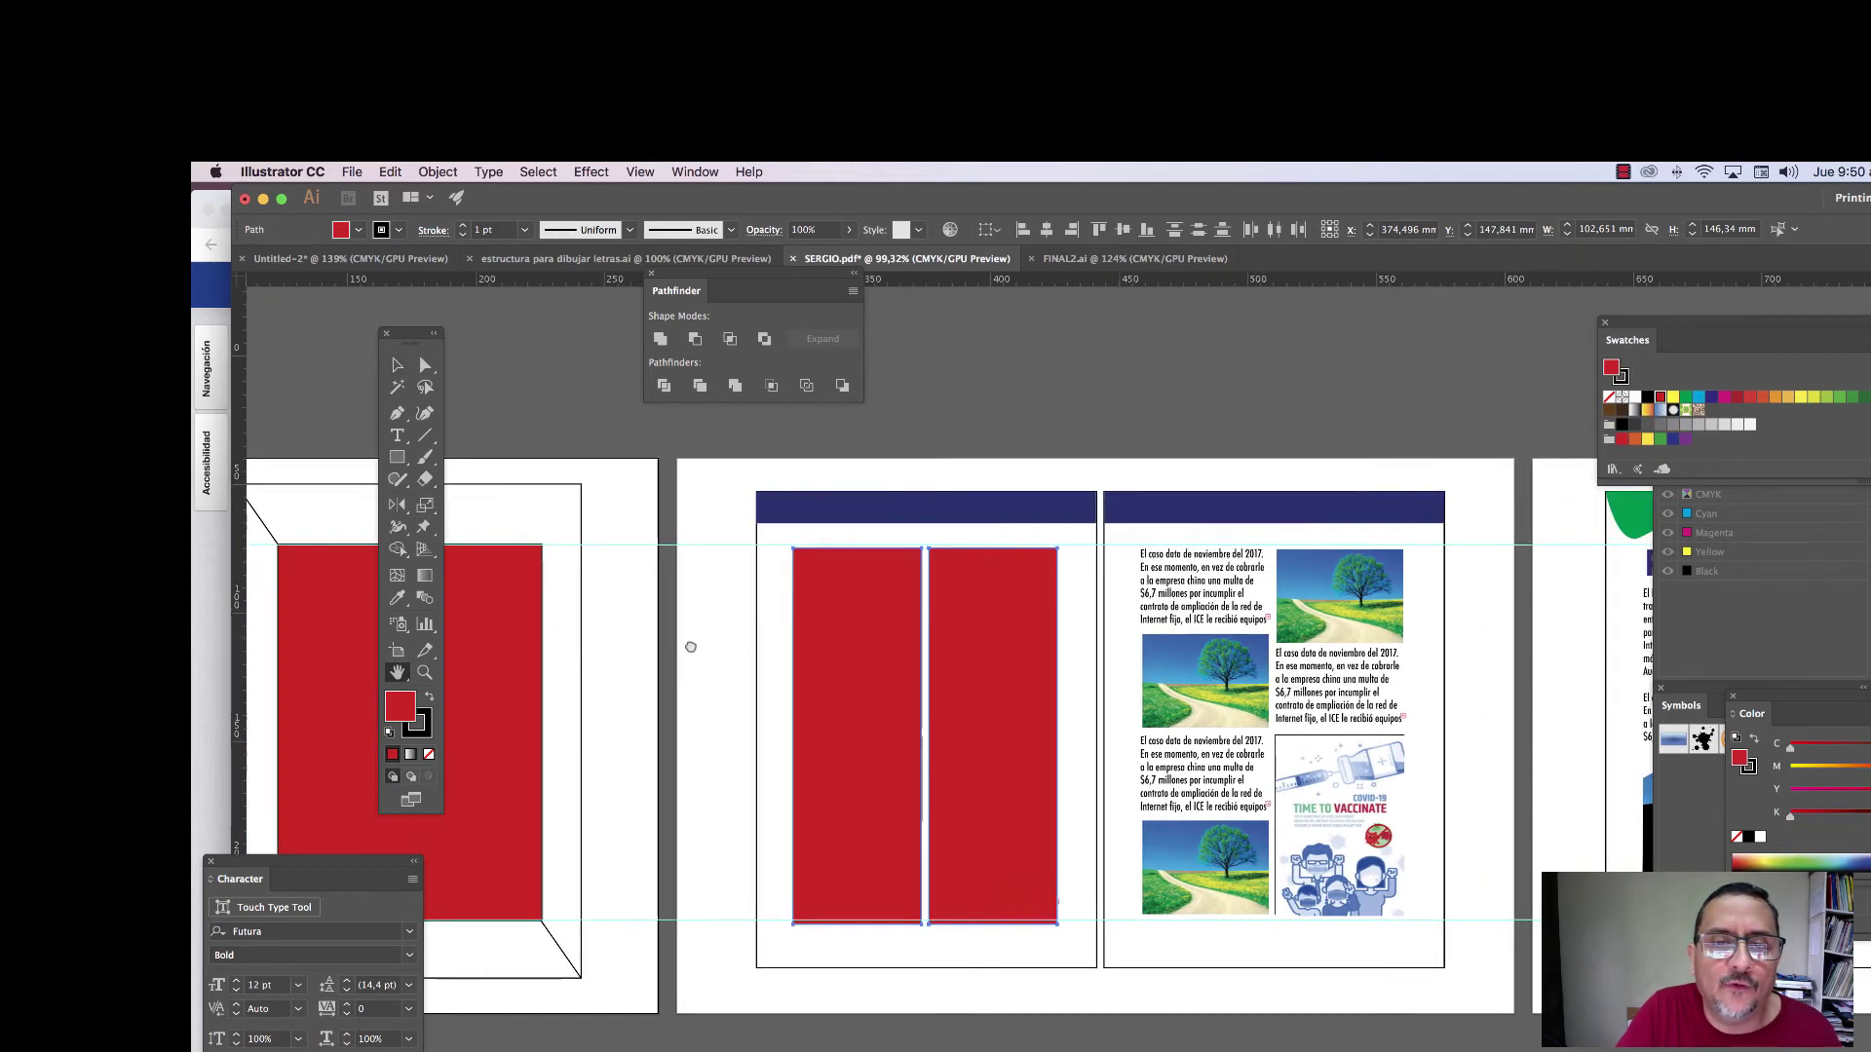
left_click_drag(689, 643, 611, 666)
left_click(397, 364)
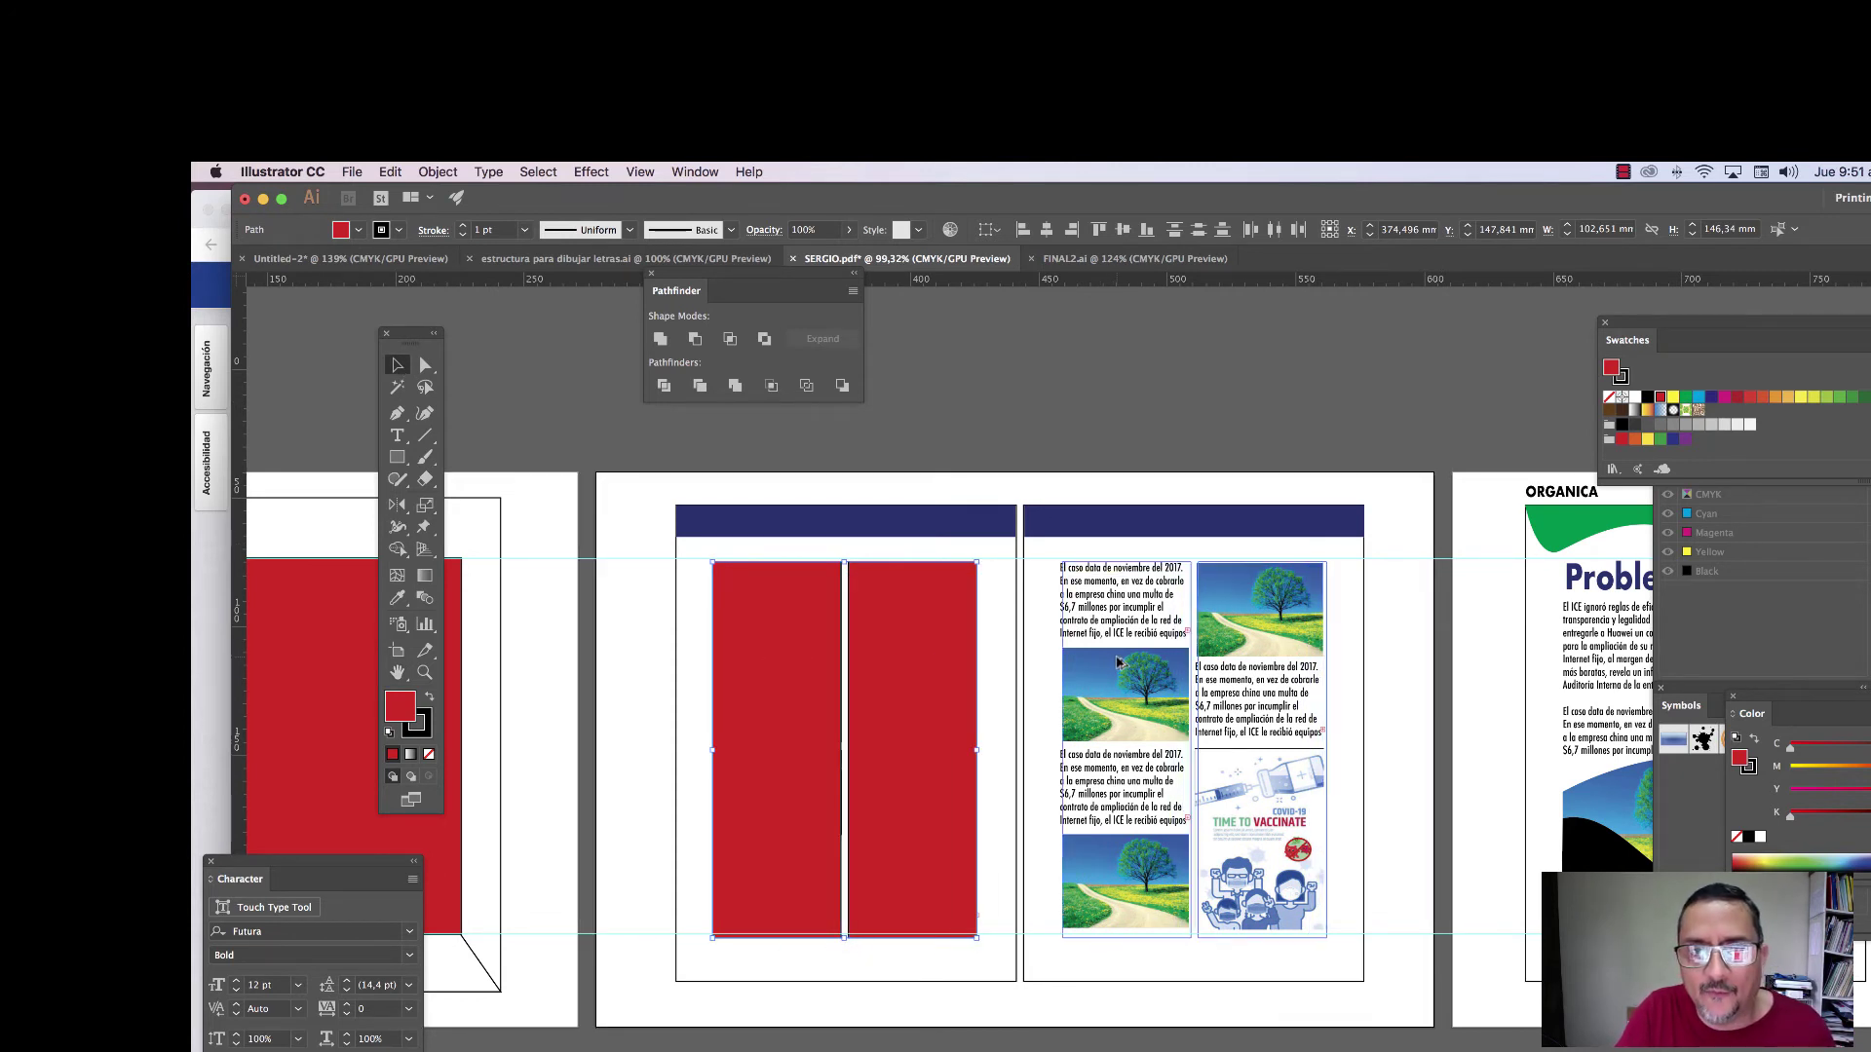
left_click_drag(1117, 663, 1113, 658)
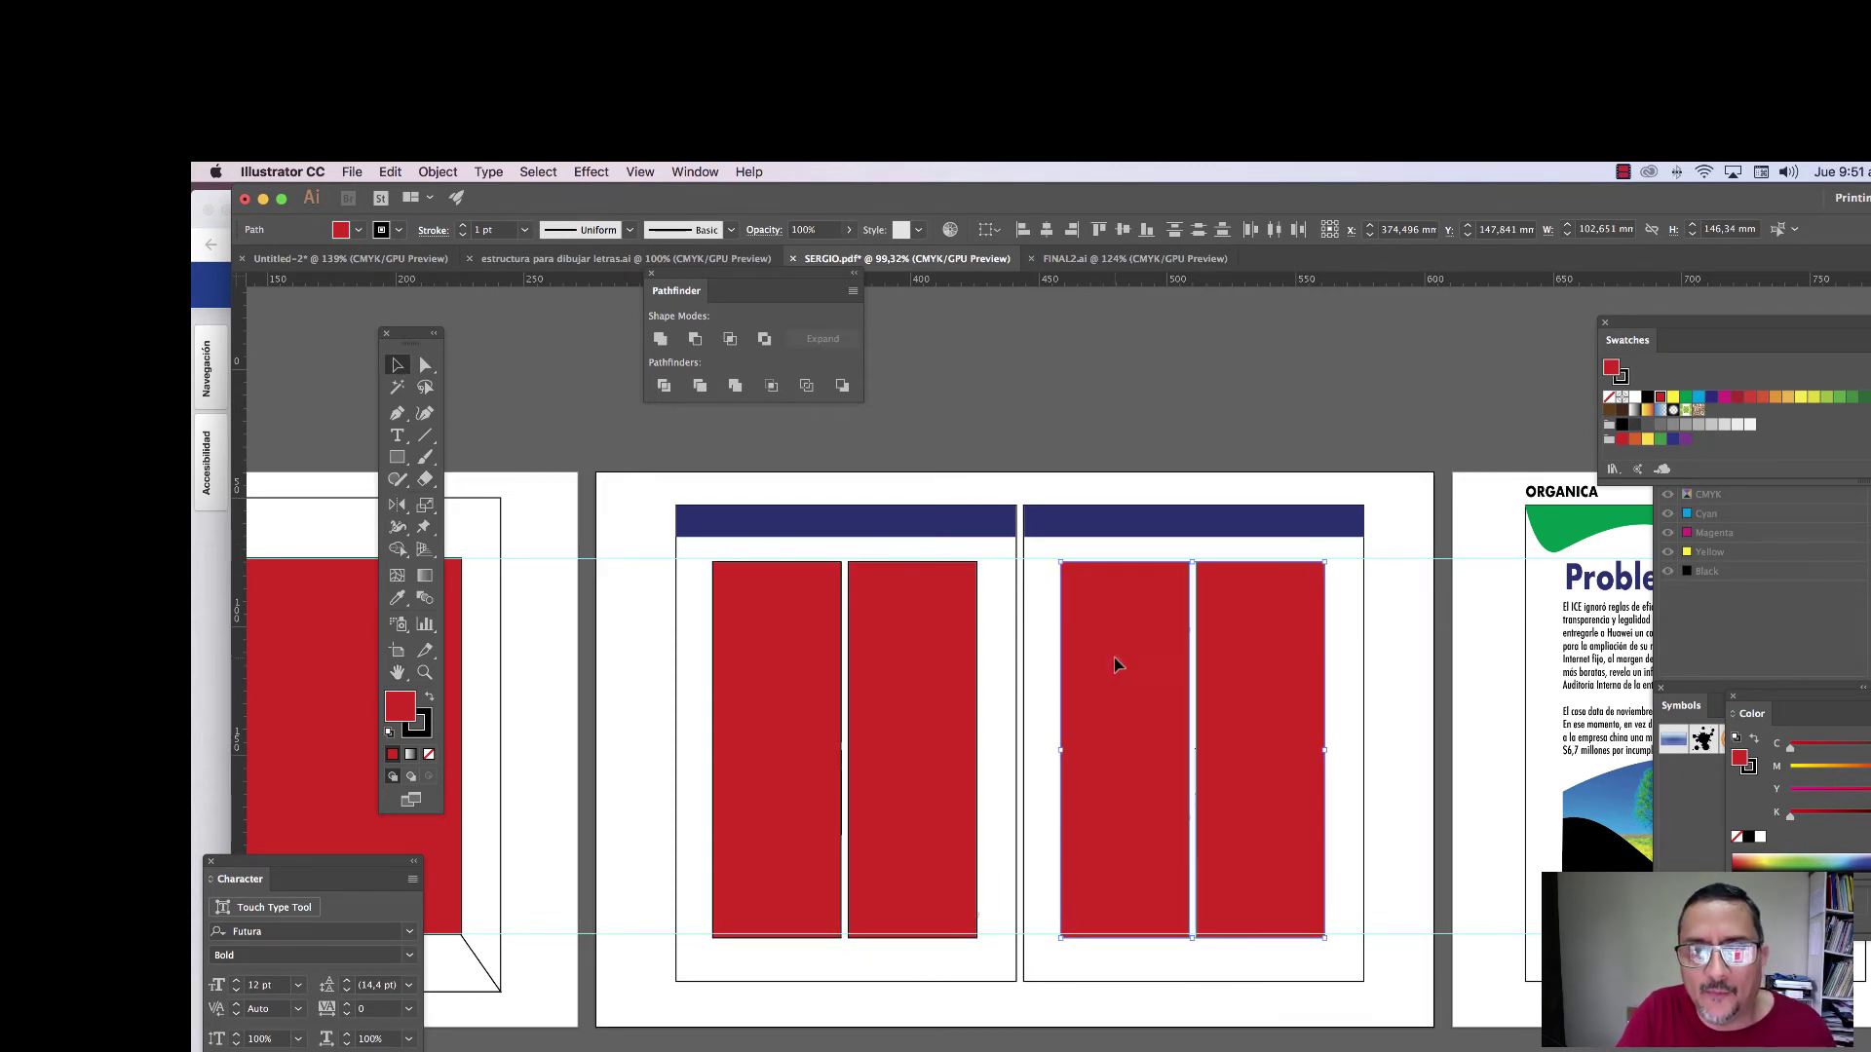
left_click(943, 702, "shift")
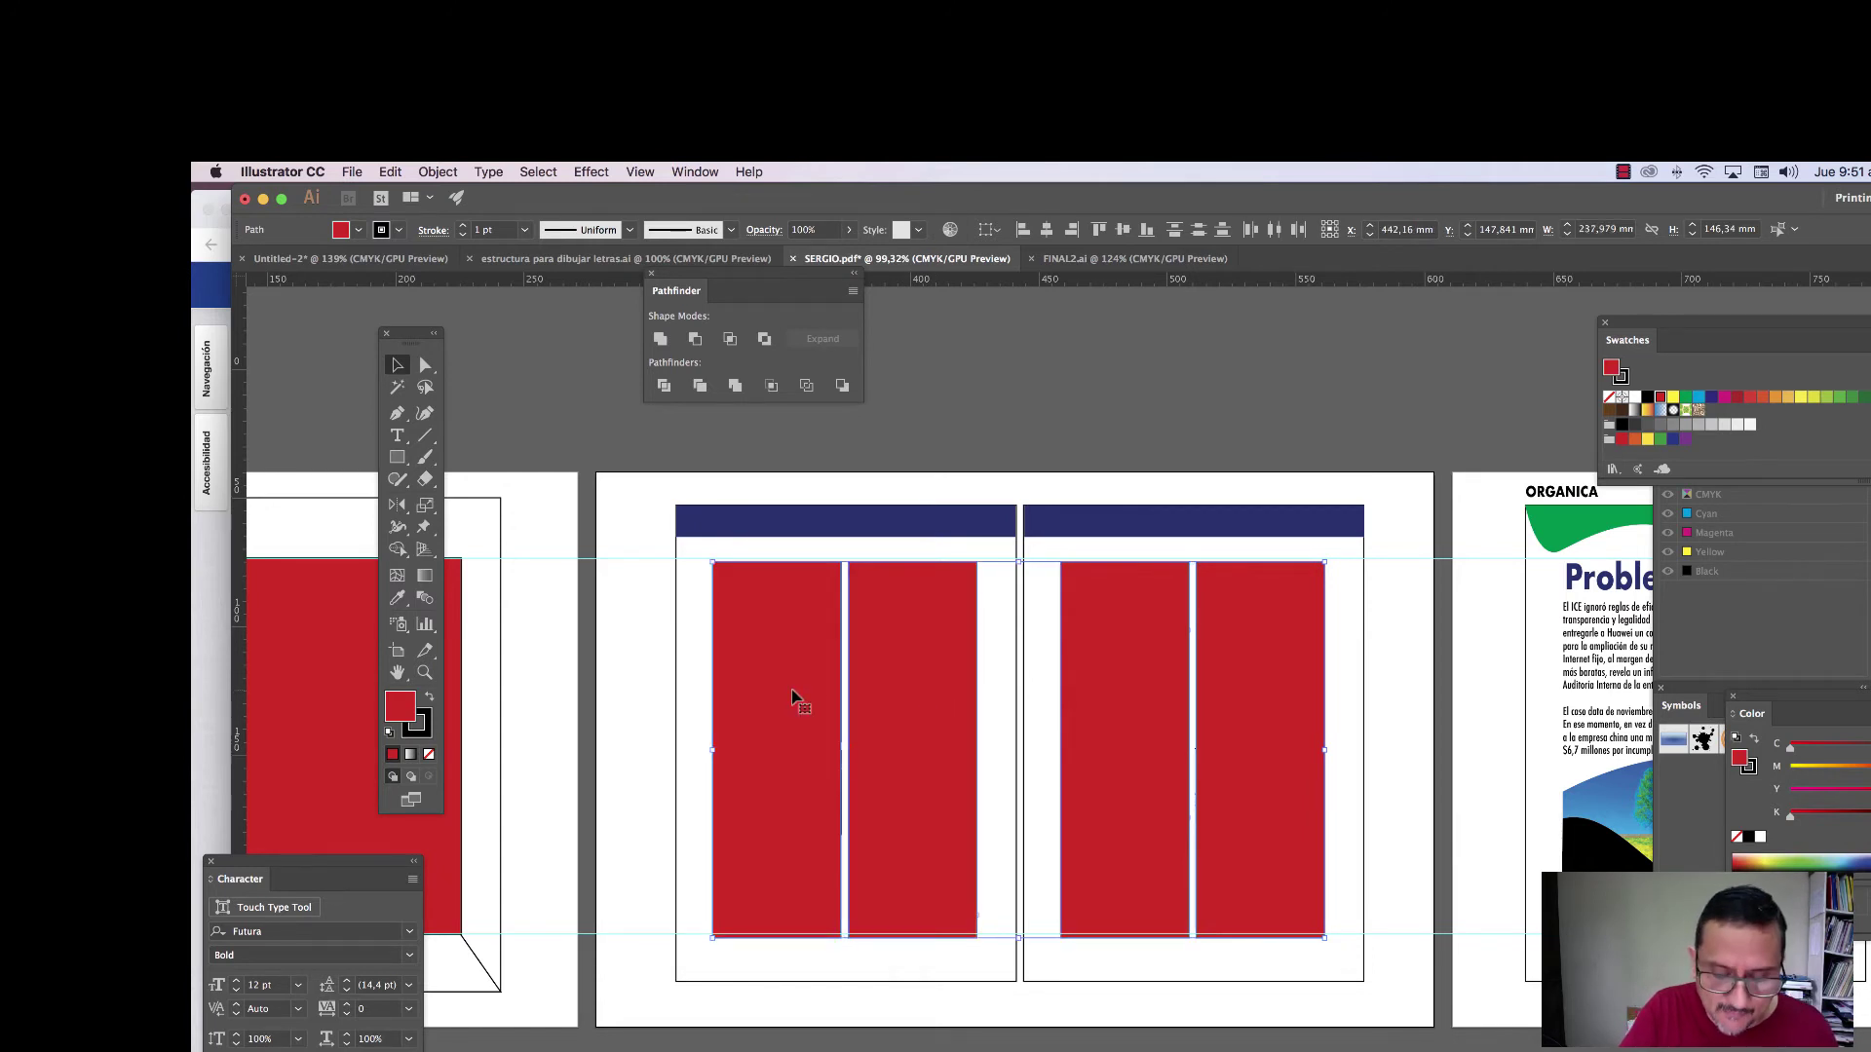
key("Delete")
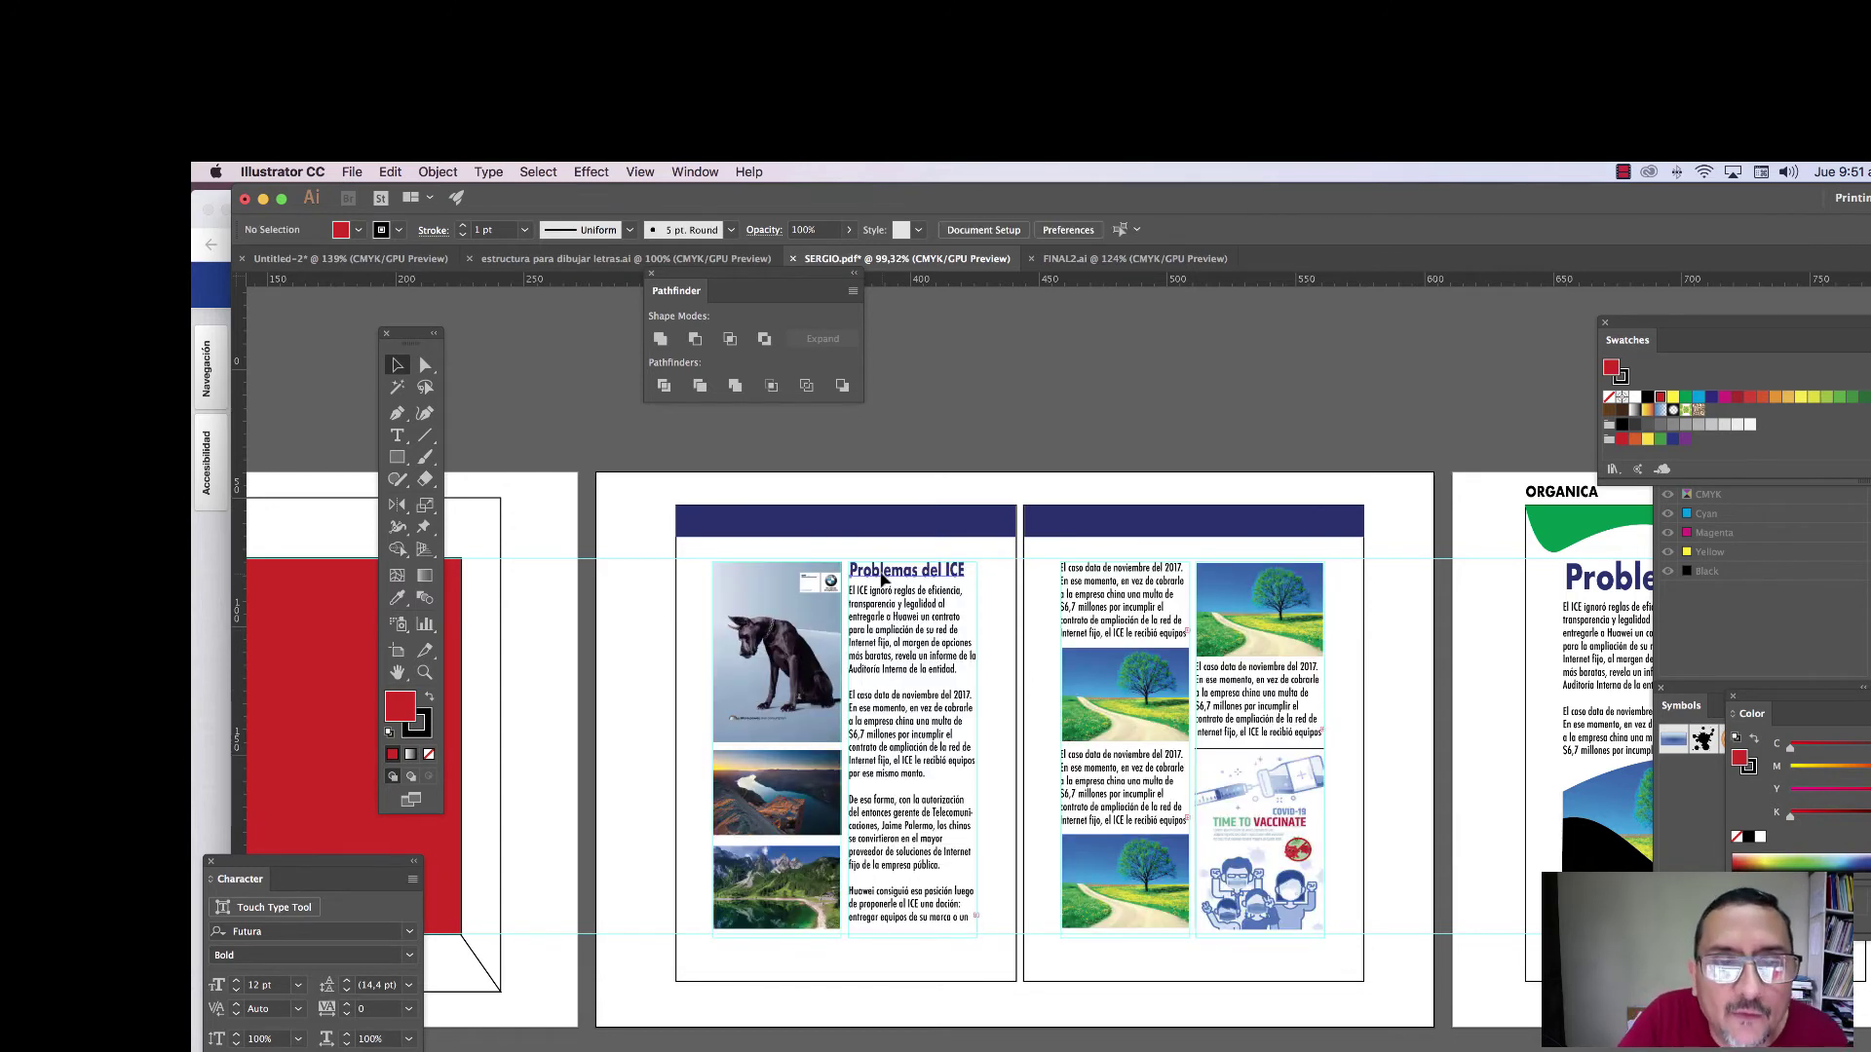
- Examine how the text blocks and pictures of the "Problemas del ICE" spread fit within the column guides
left_click(889, 609)
left_click(805, 650)
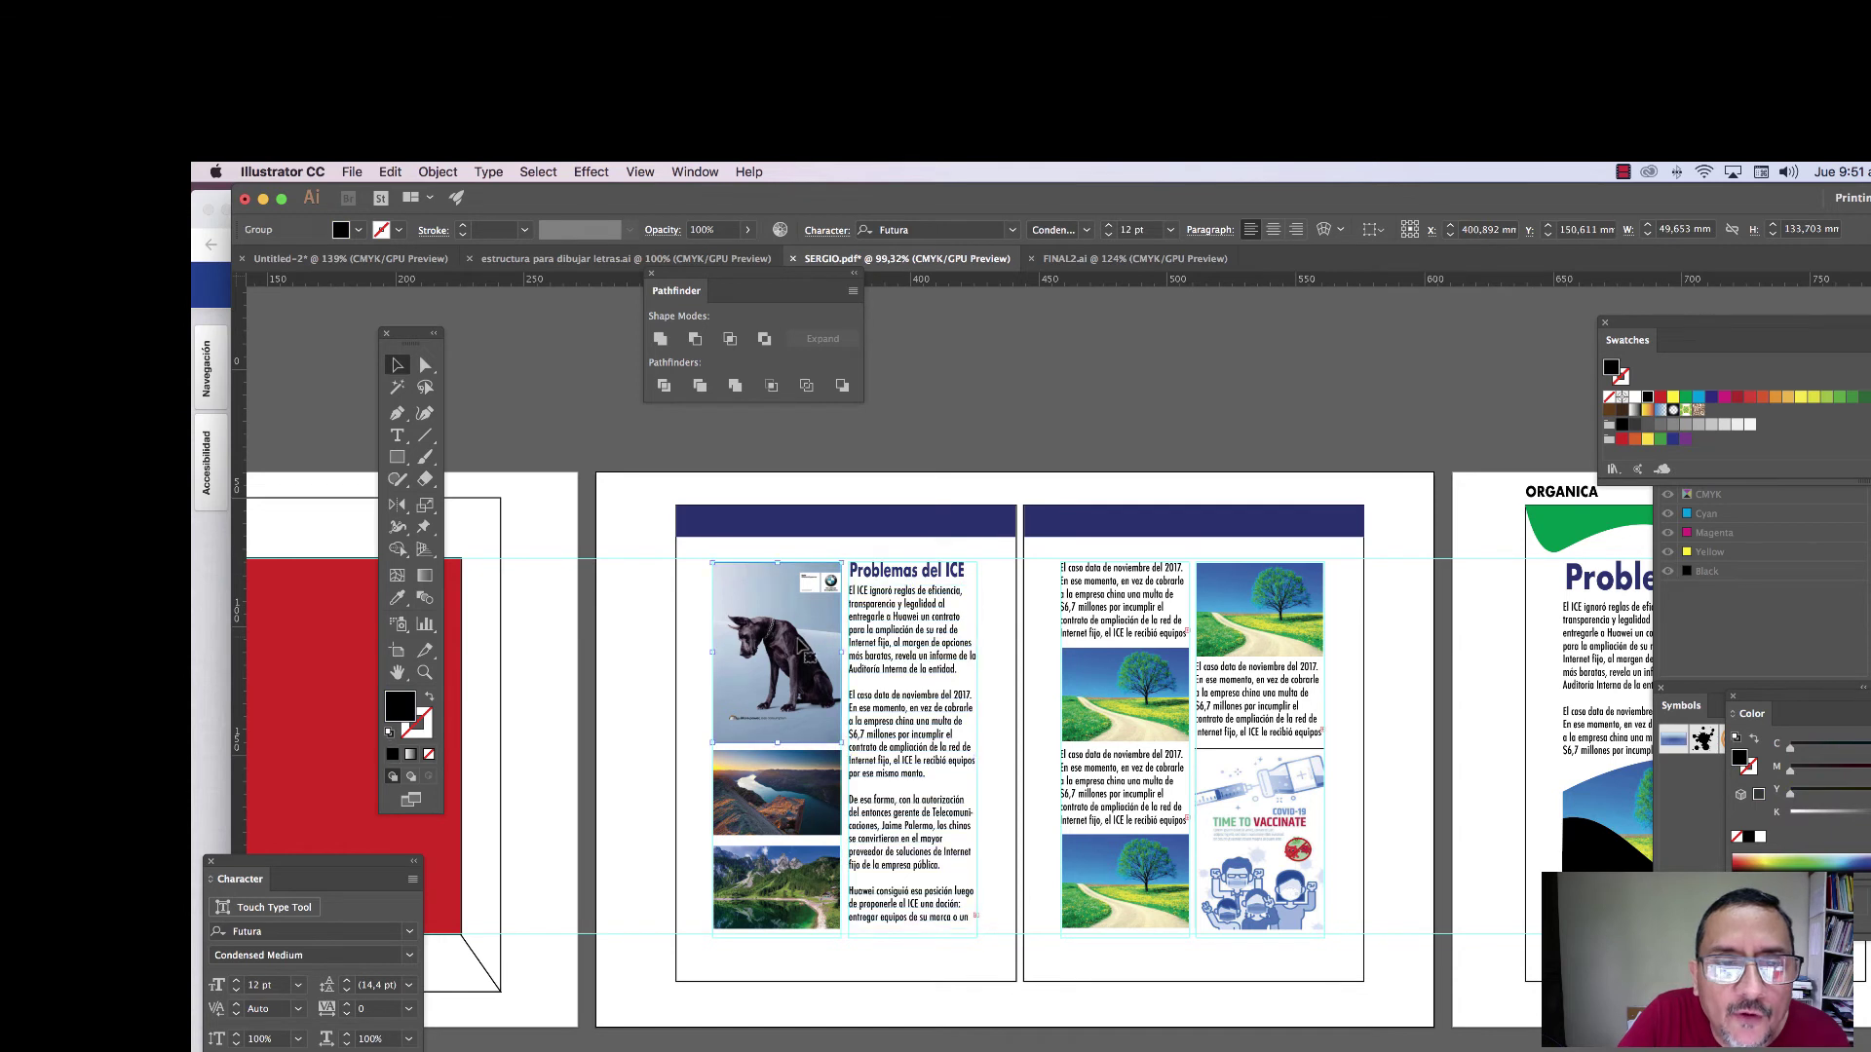
left_click(1225, 815)
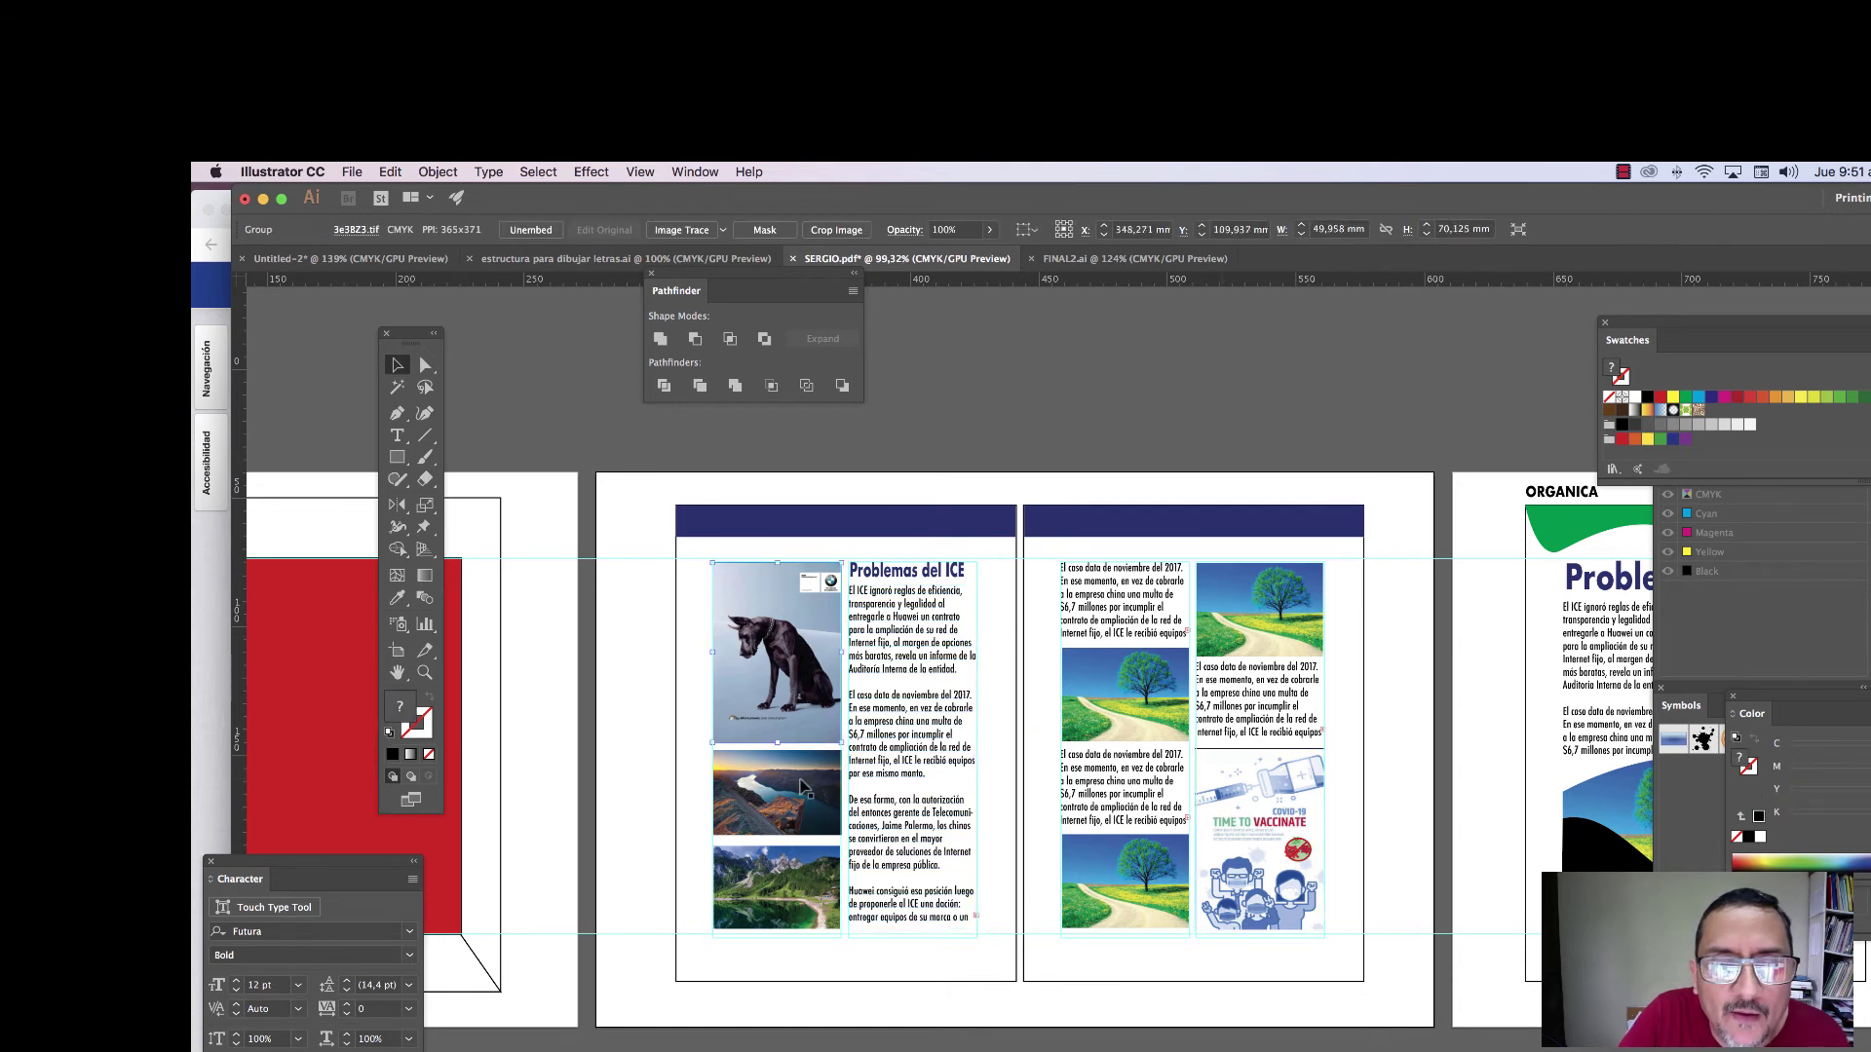
left_click(807, 789)
left_click(807, 876)
left_click(1089, 708)
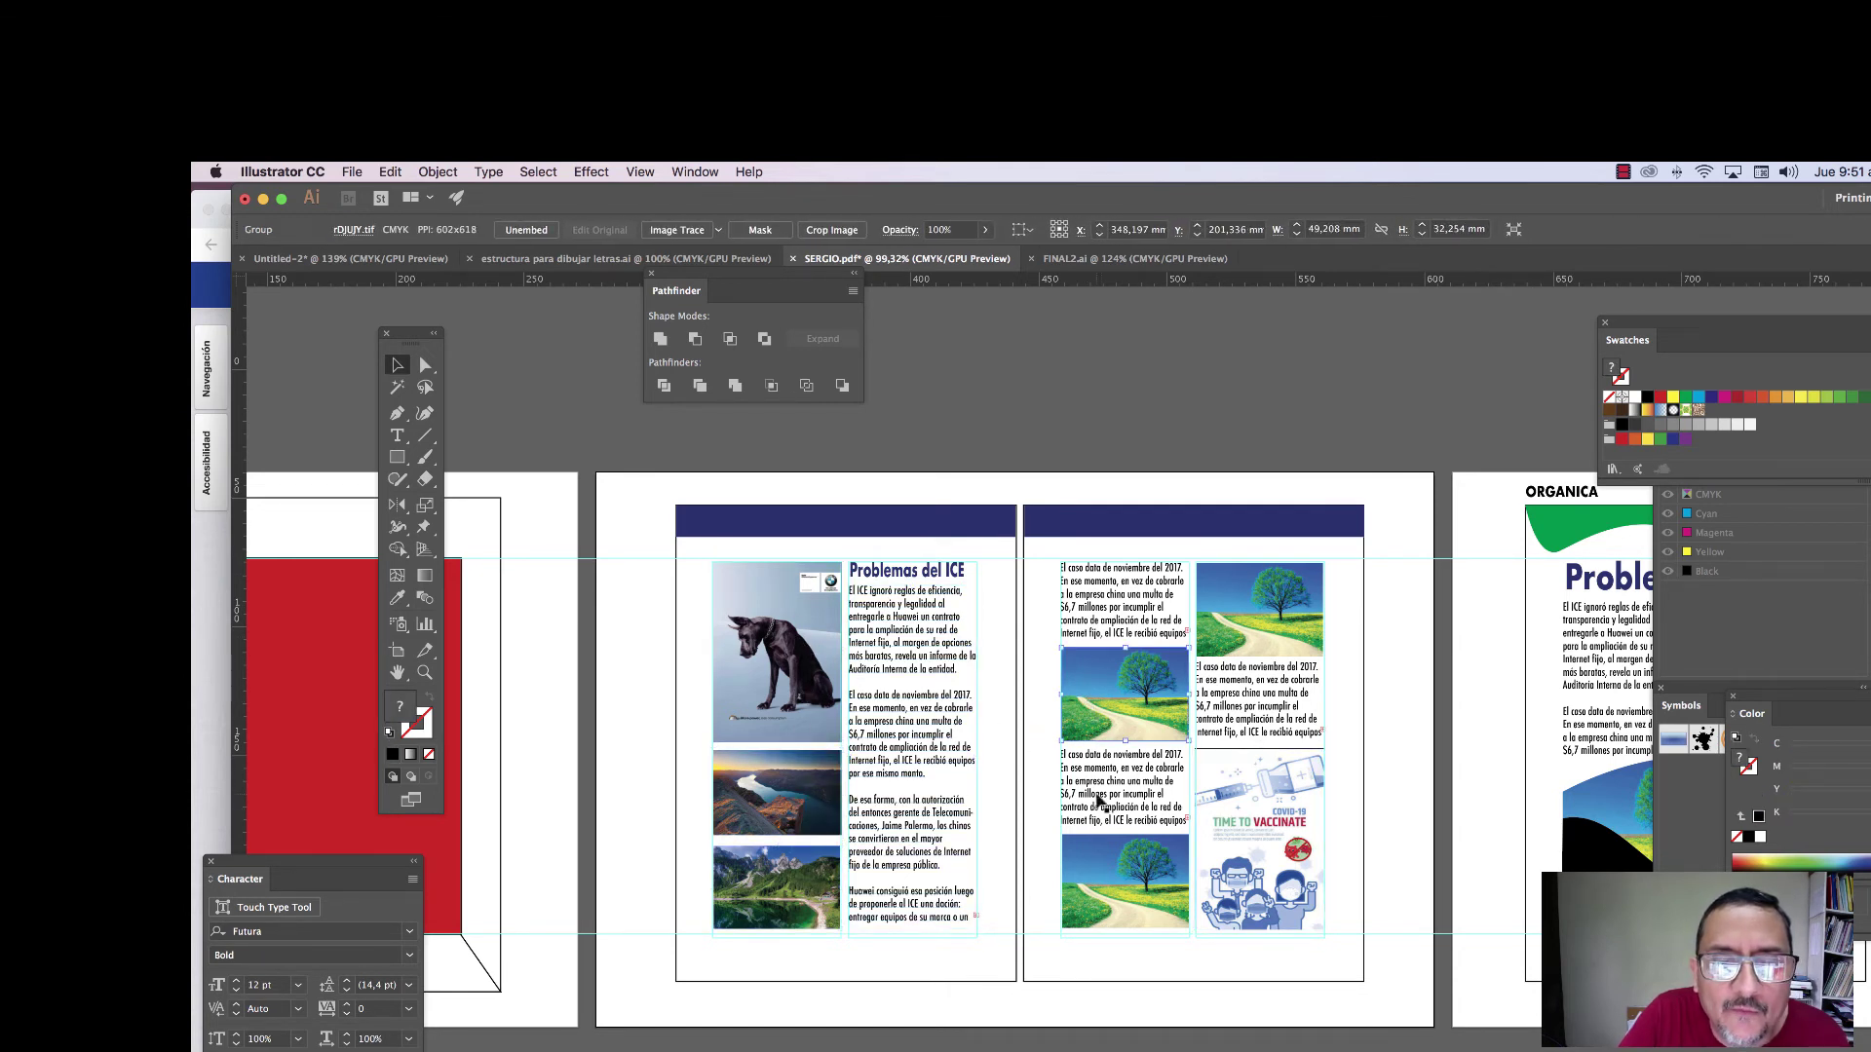
left_click(1108, 862)
left_click(1263, 643)
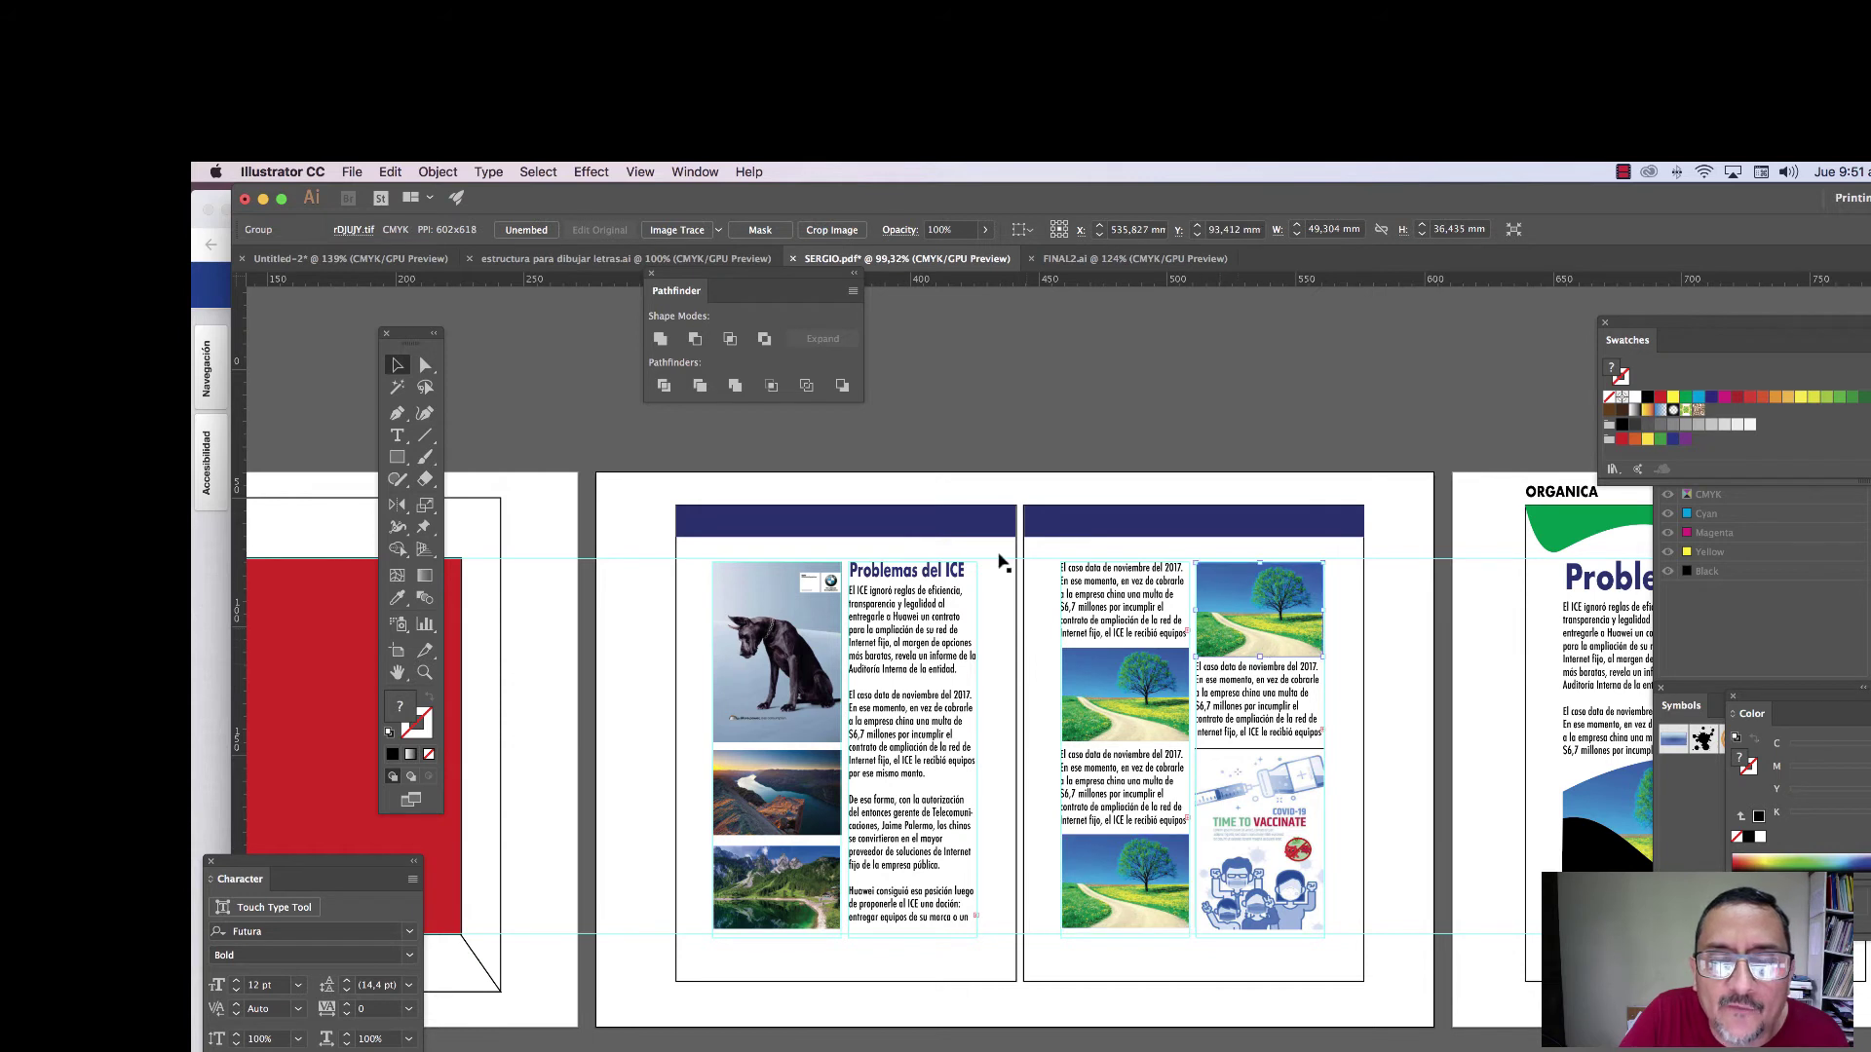
left_click(1088, 431)
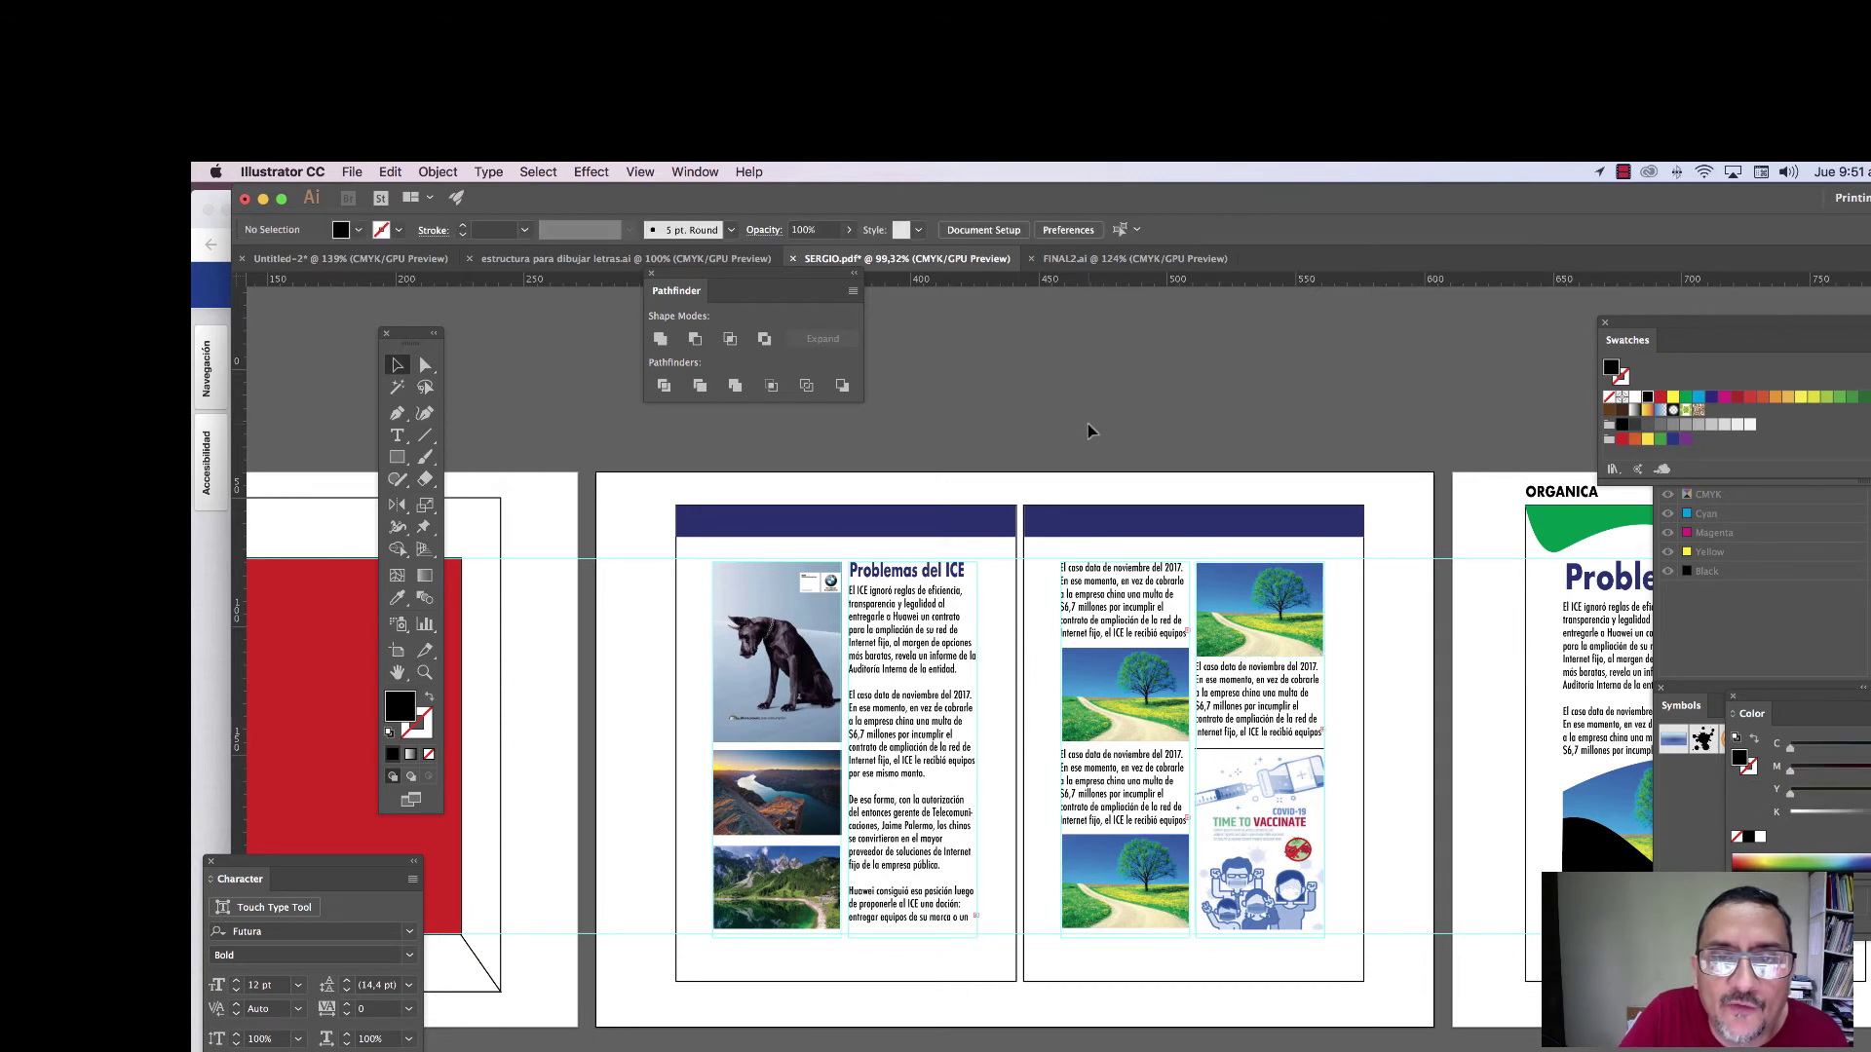
- Copy the red rectangle from the construction spread over the column guides on the example spread's left page
left_click(323, 721)
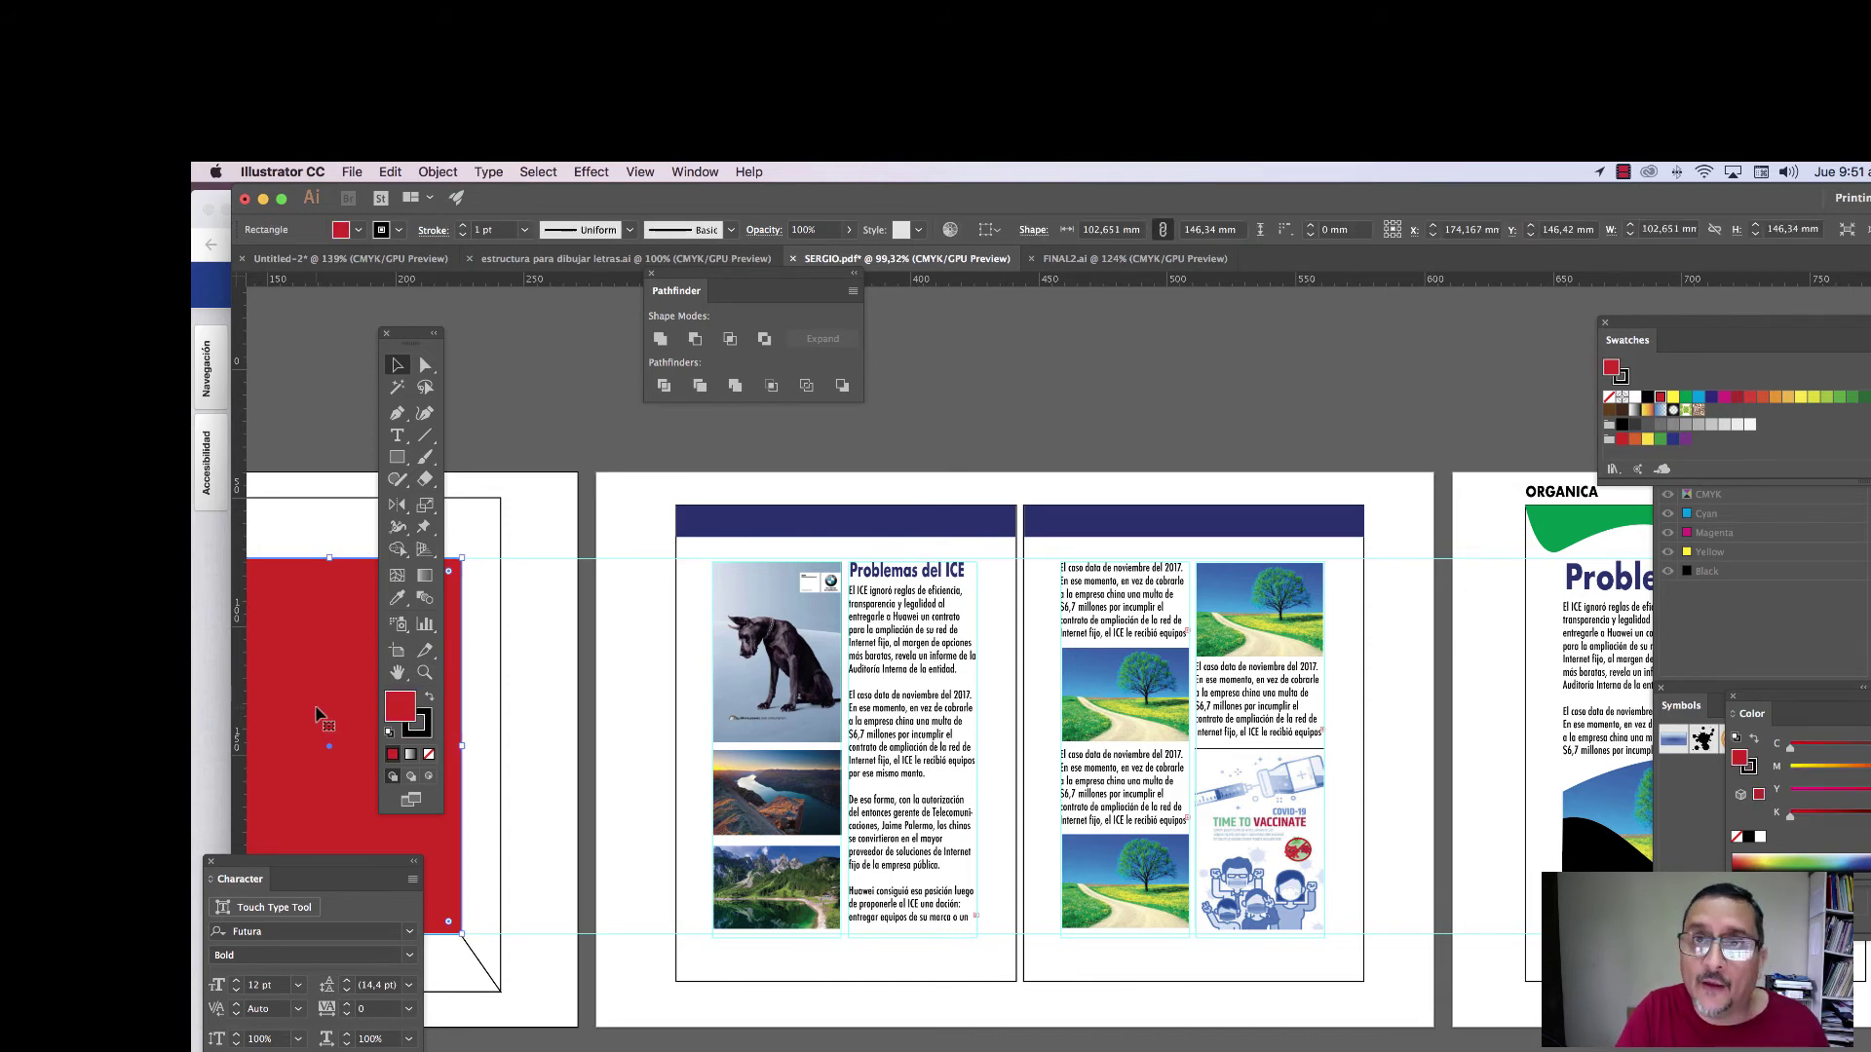
left_click_drag(318, 714, 831, 720)
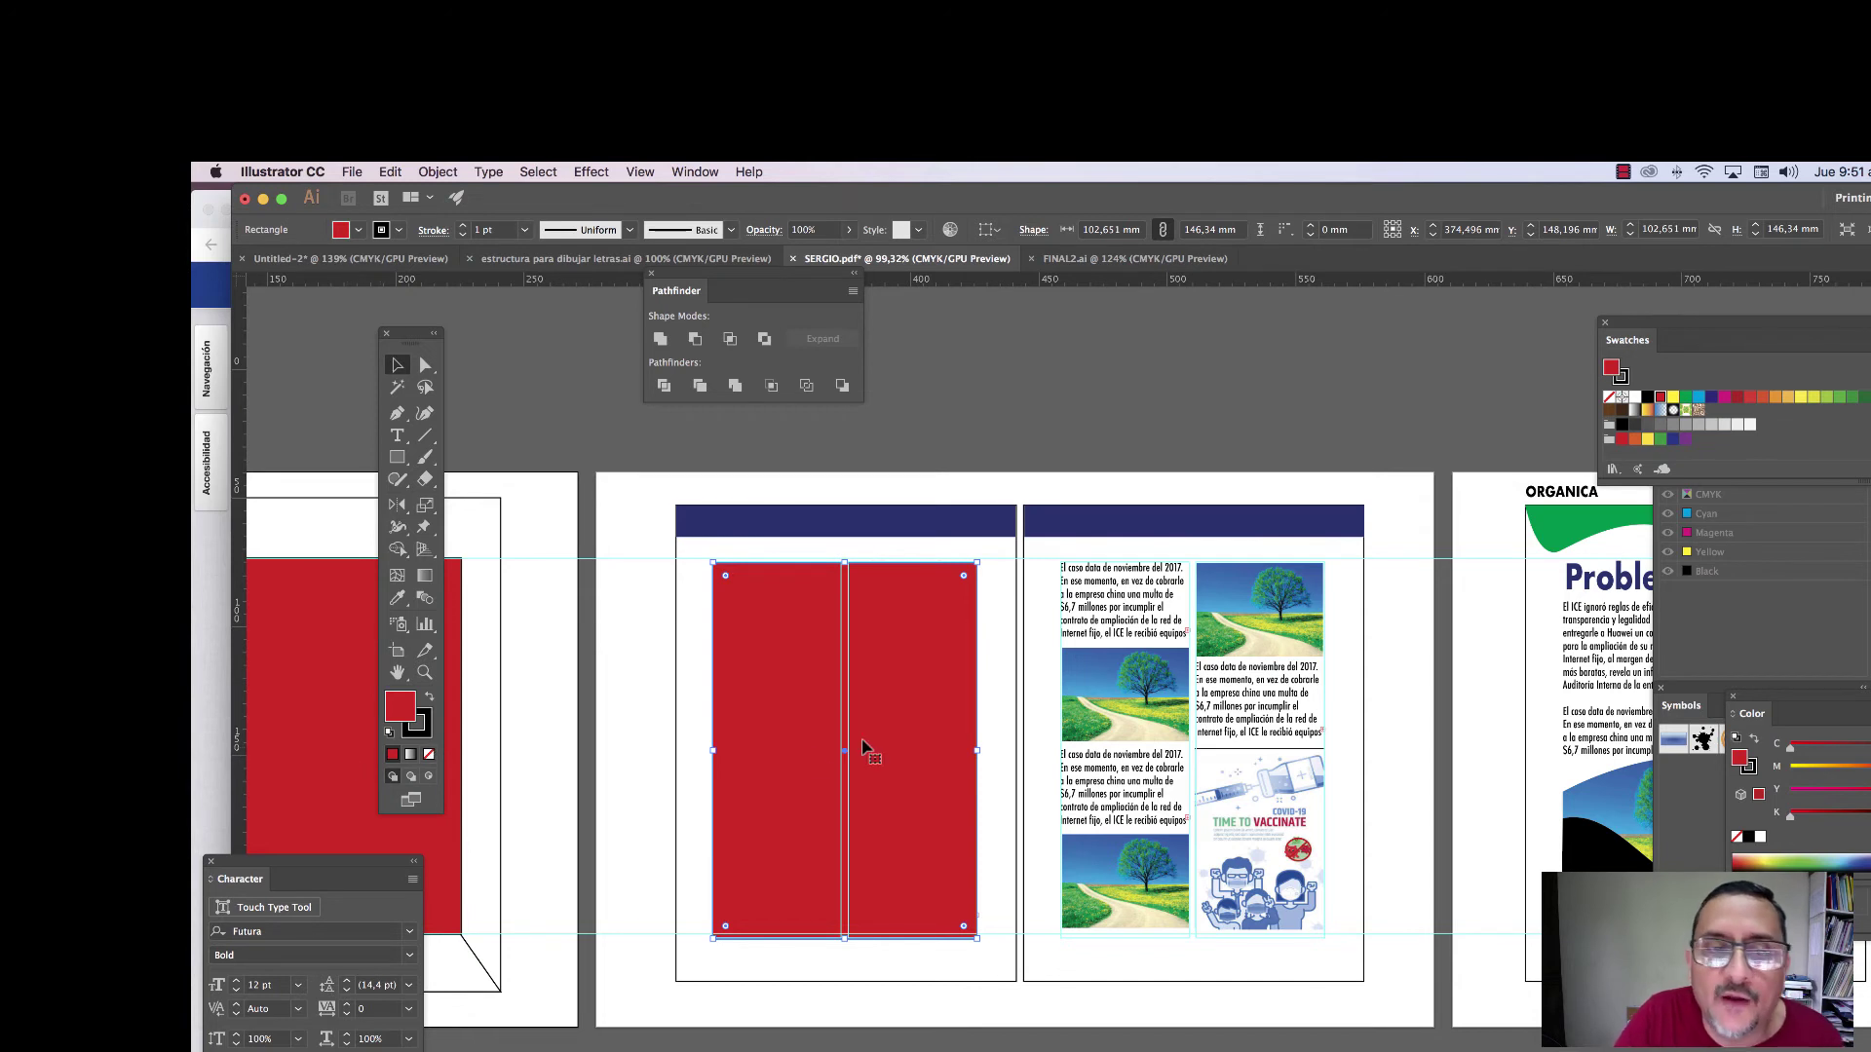
- Split the new rectangle copy into a grid of 2 rows and 2 columns with 3 mm gutters in both directions
left_click(438, 172)
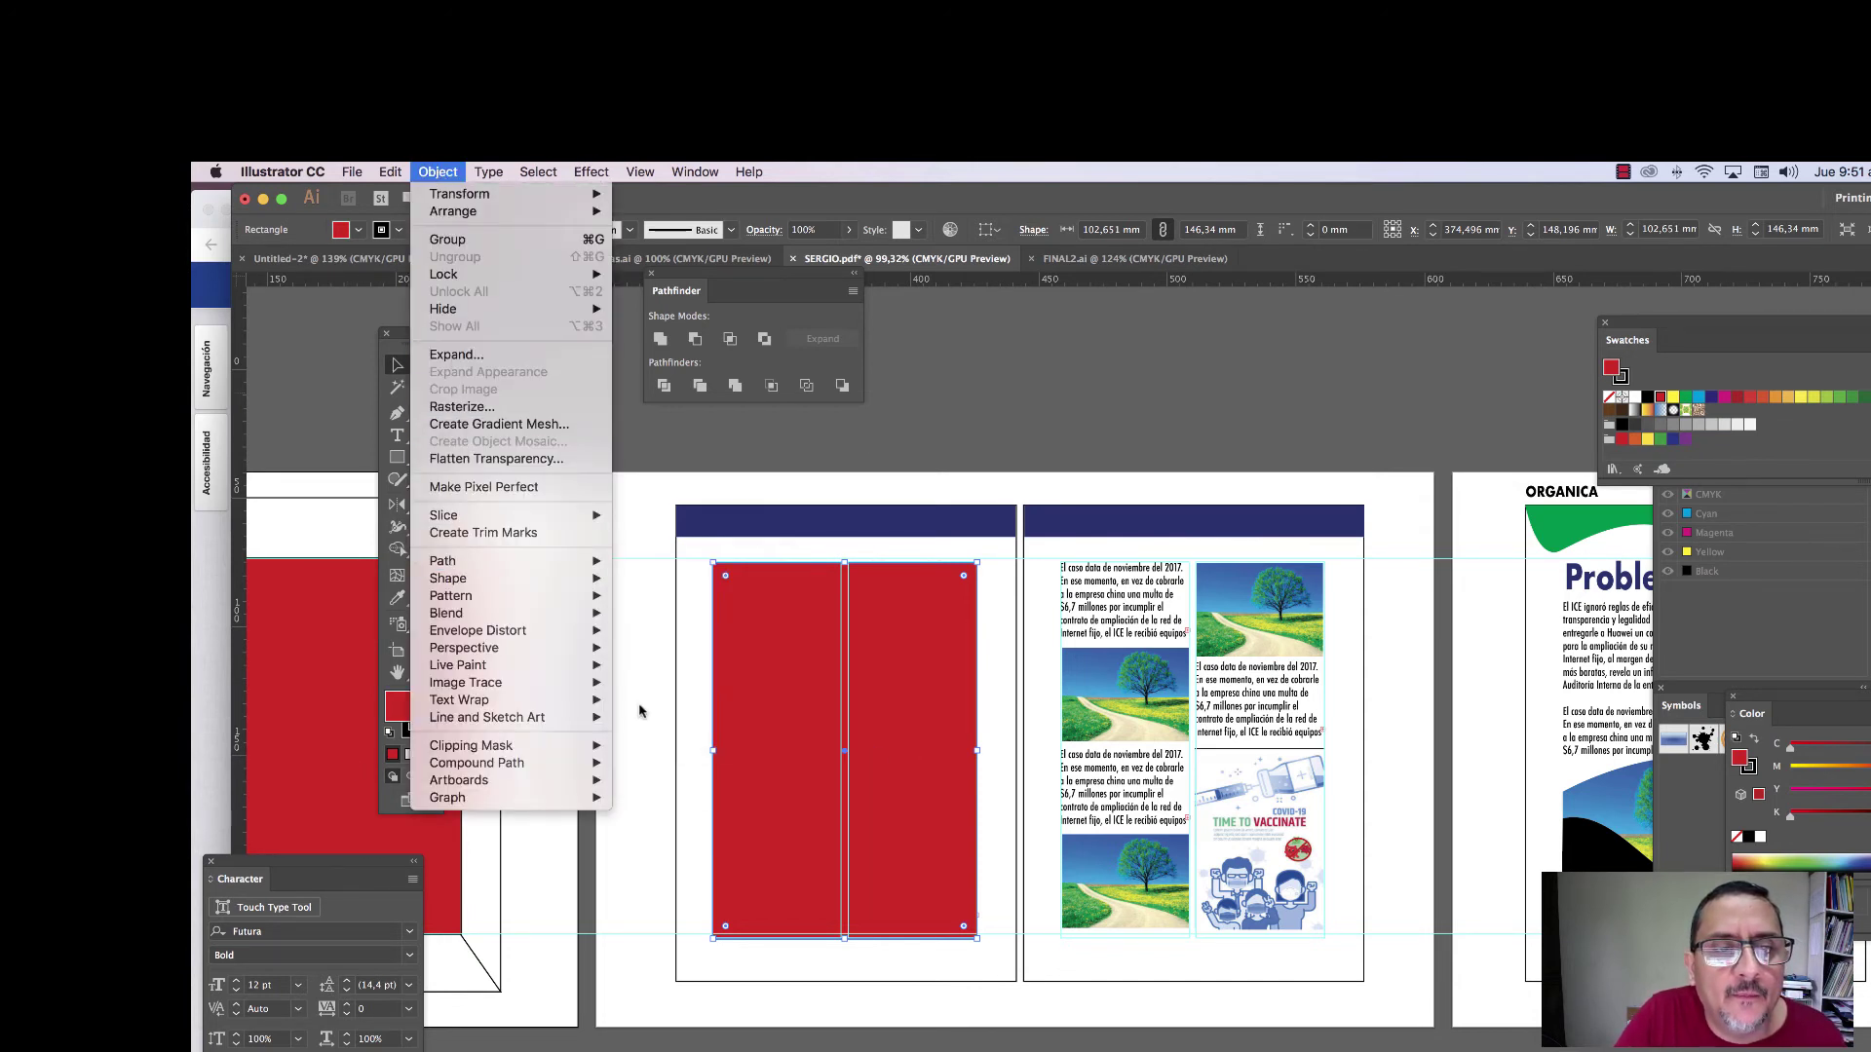
mouse_move(546, 567)
left_click(672, 756)
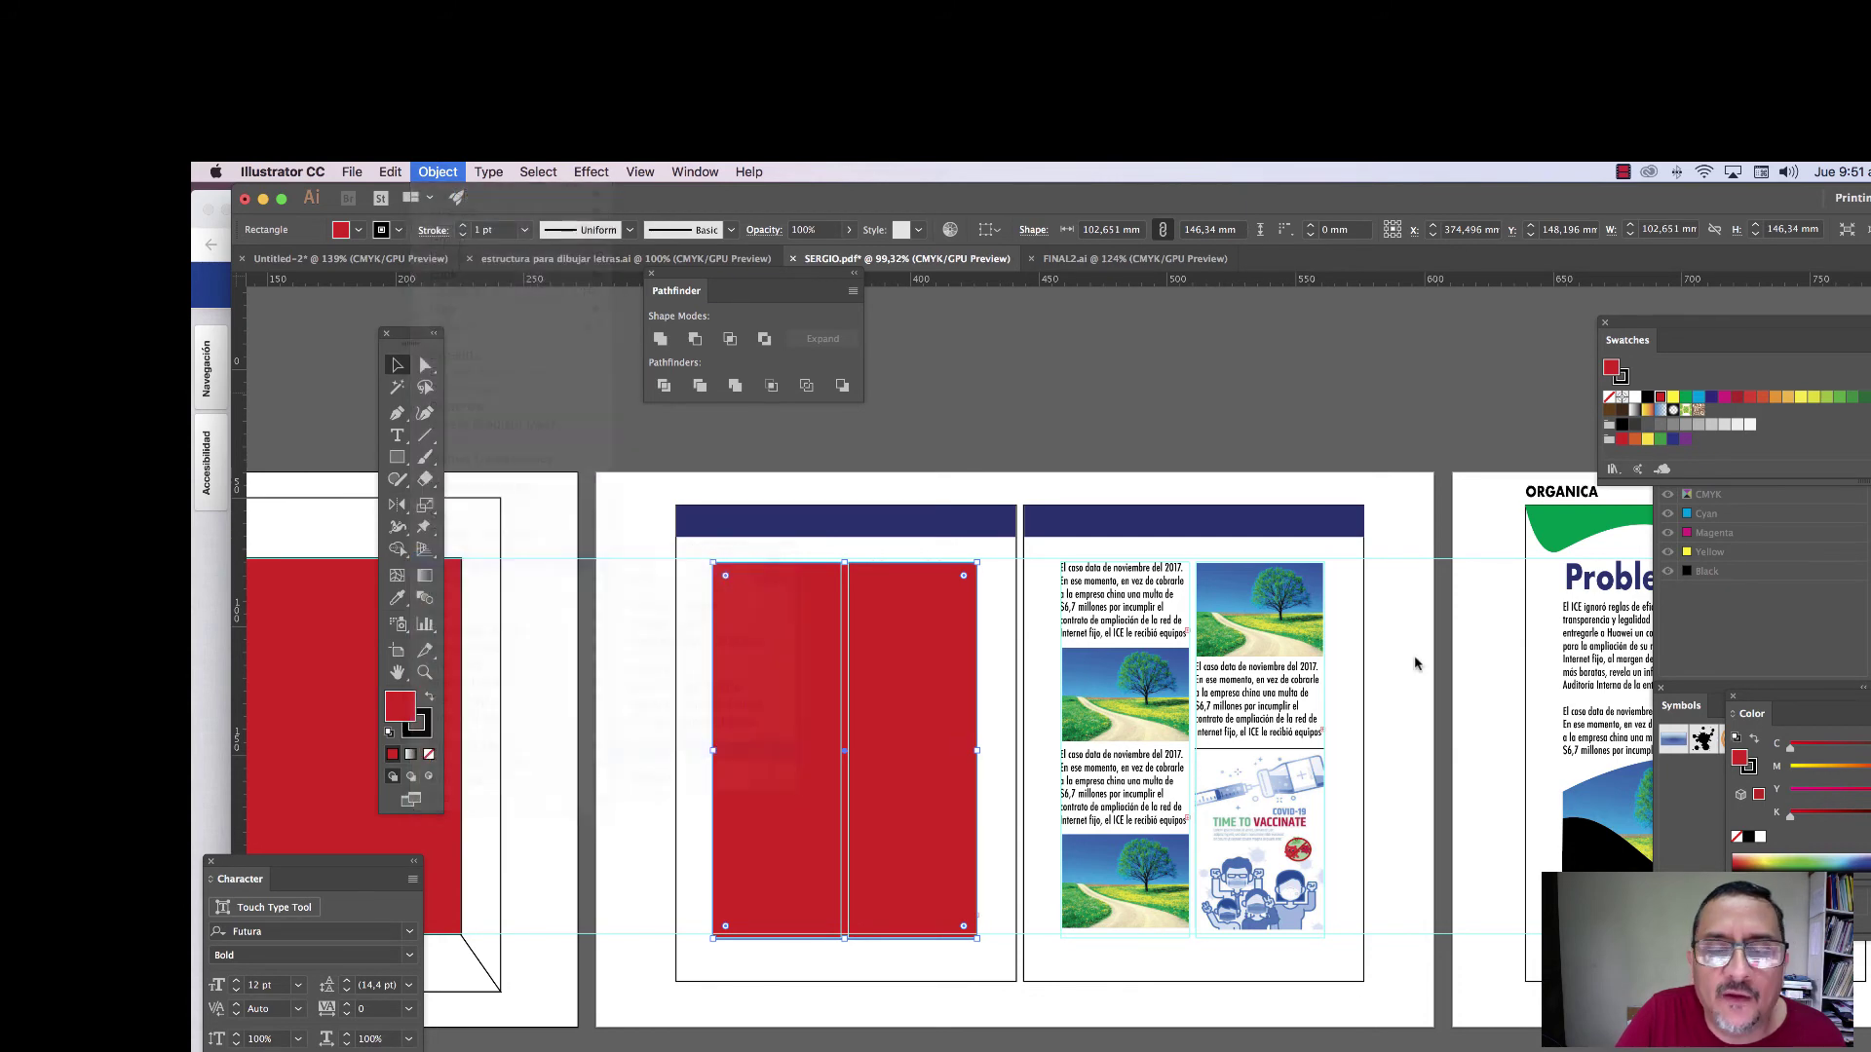
left_click(1359, 478)
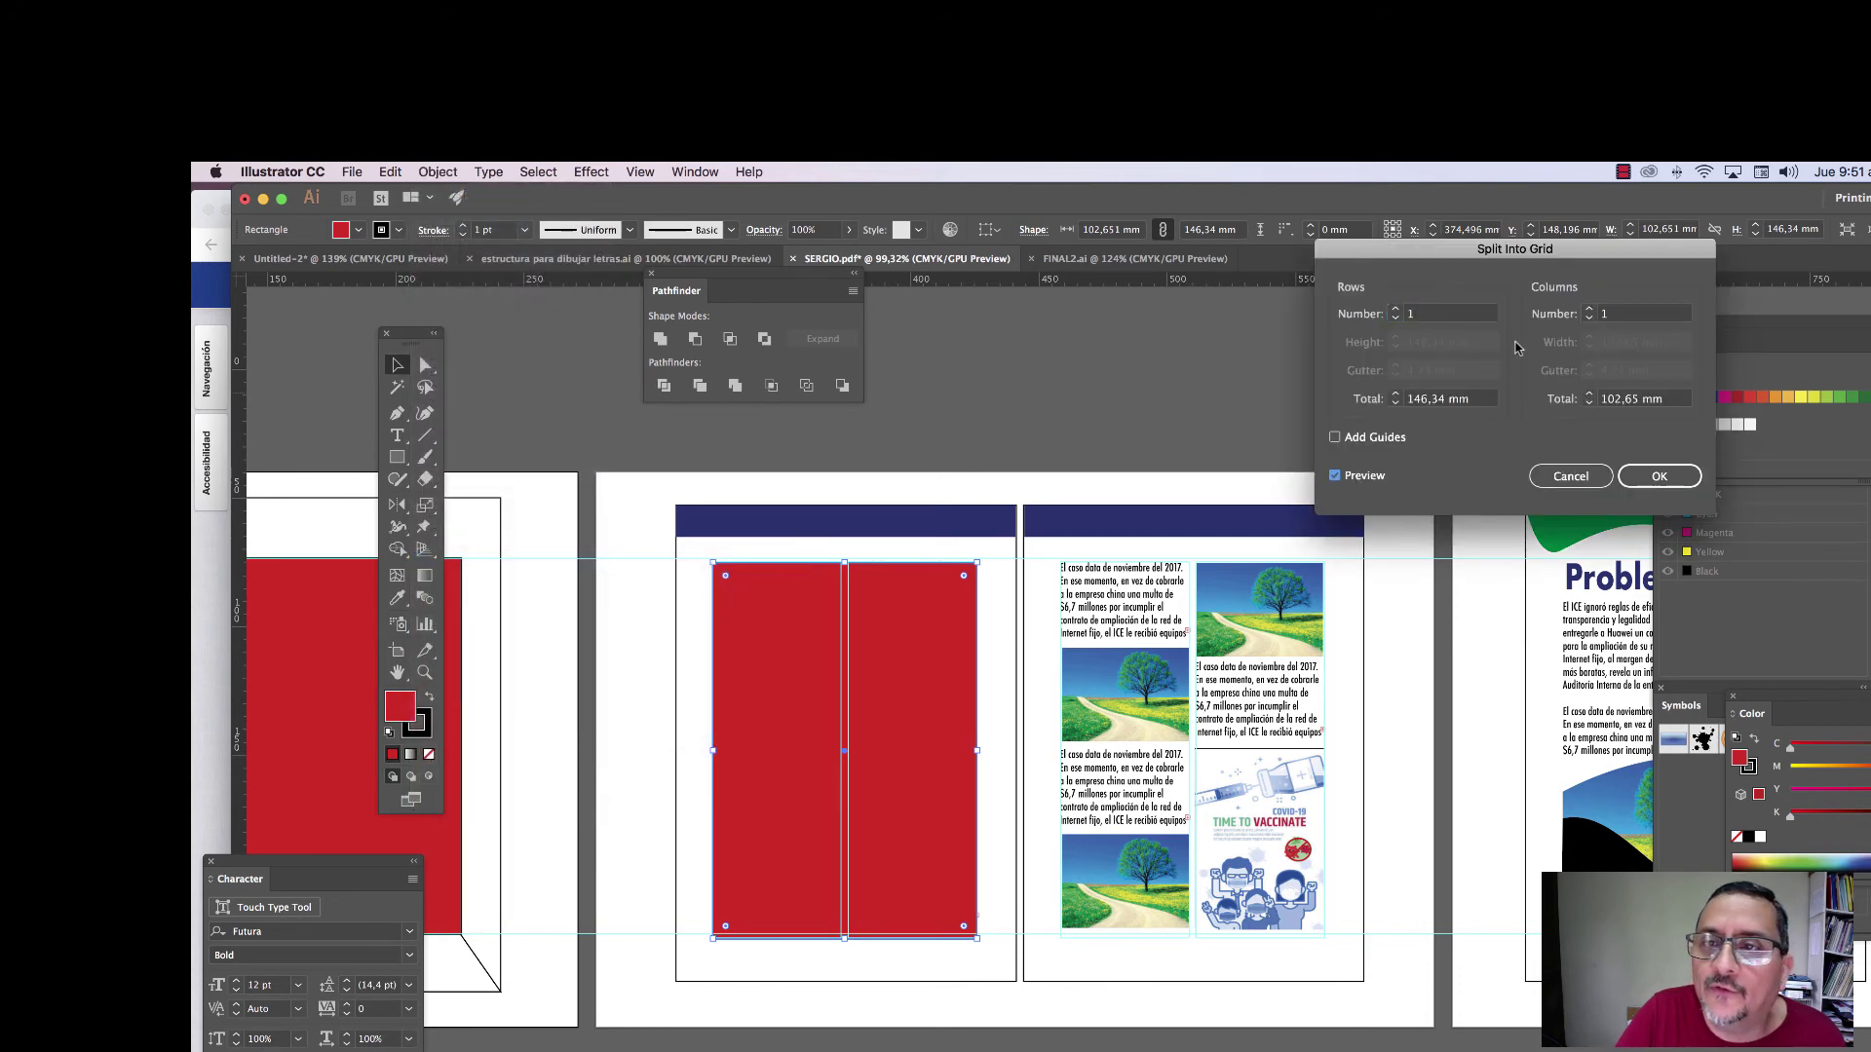
left_click(1590, 310)
left_click(1590, 373)
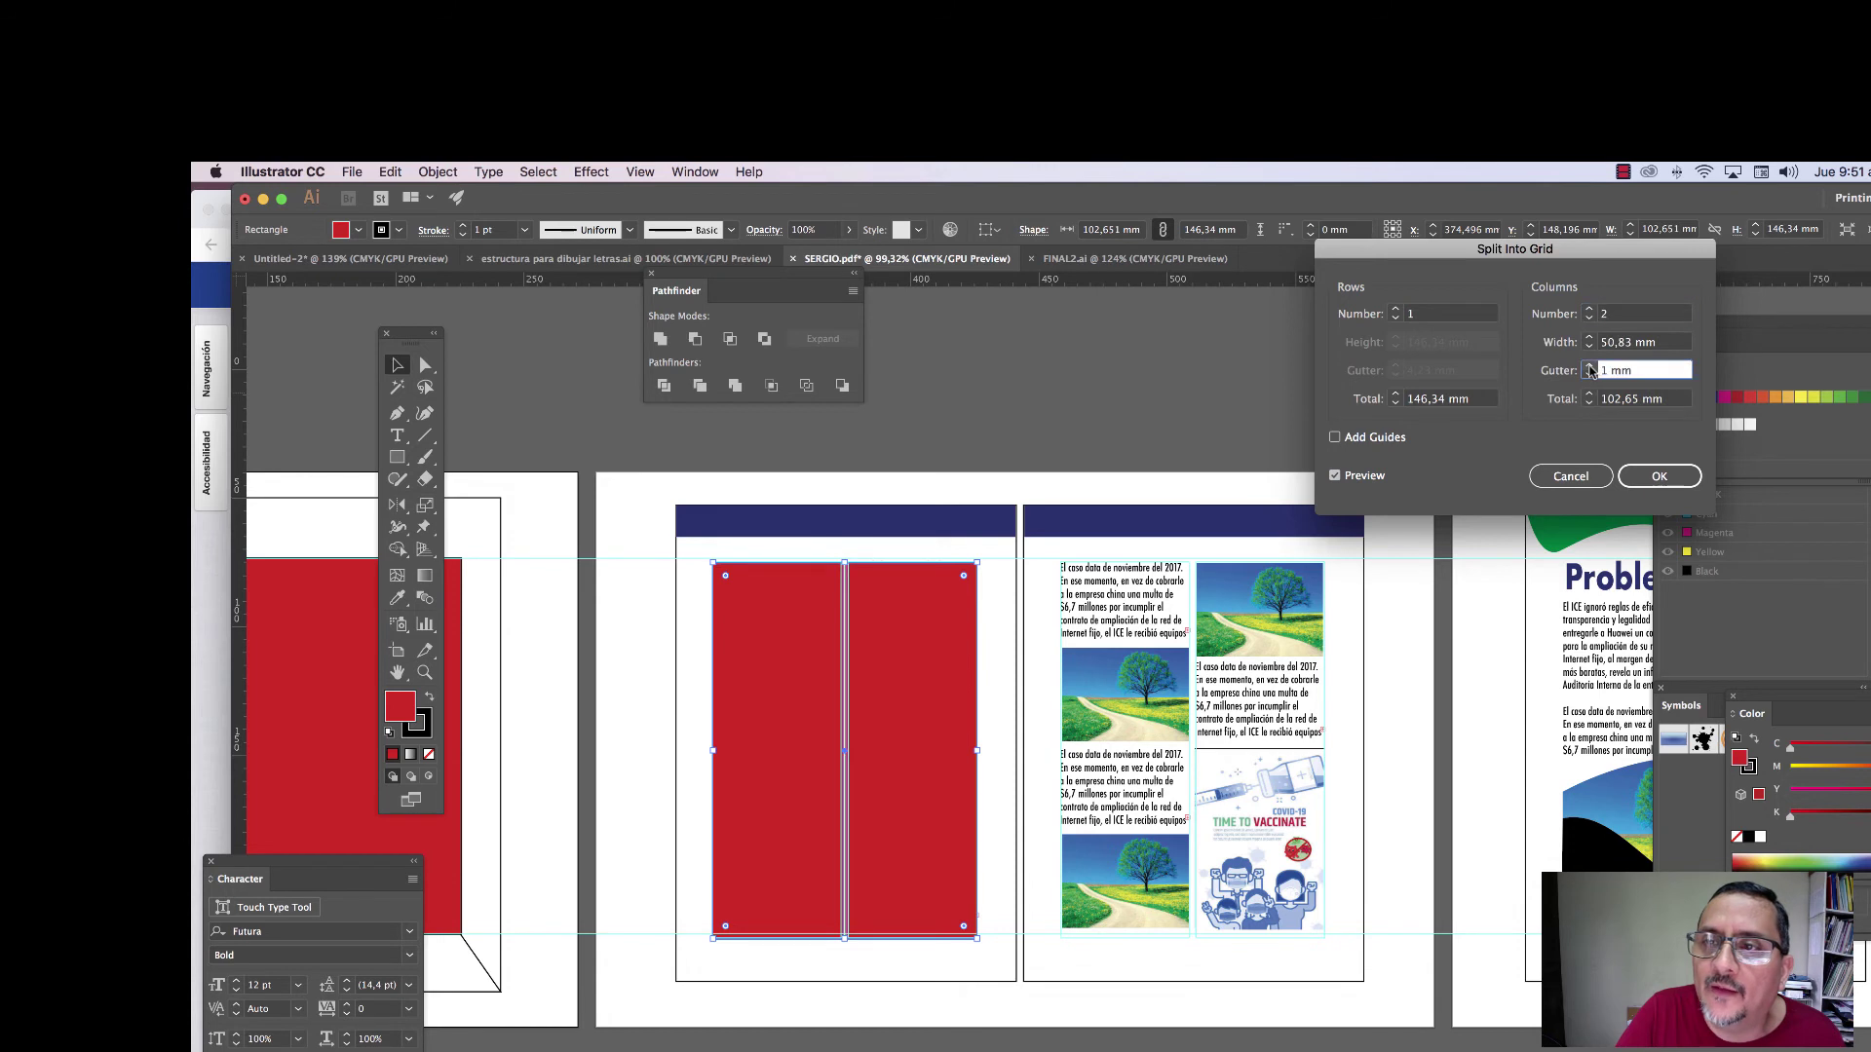
left_click(1590, 368)
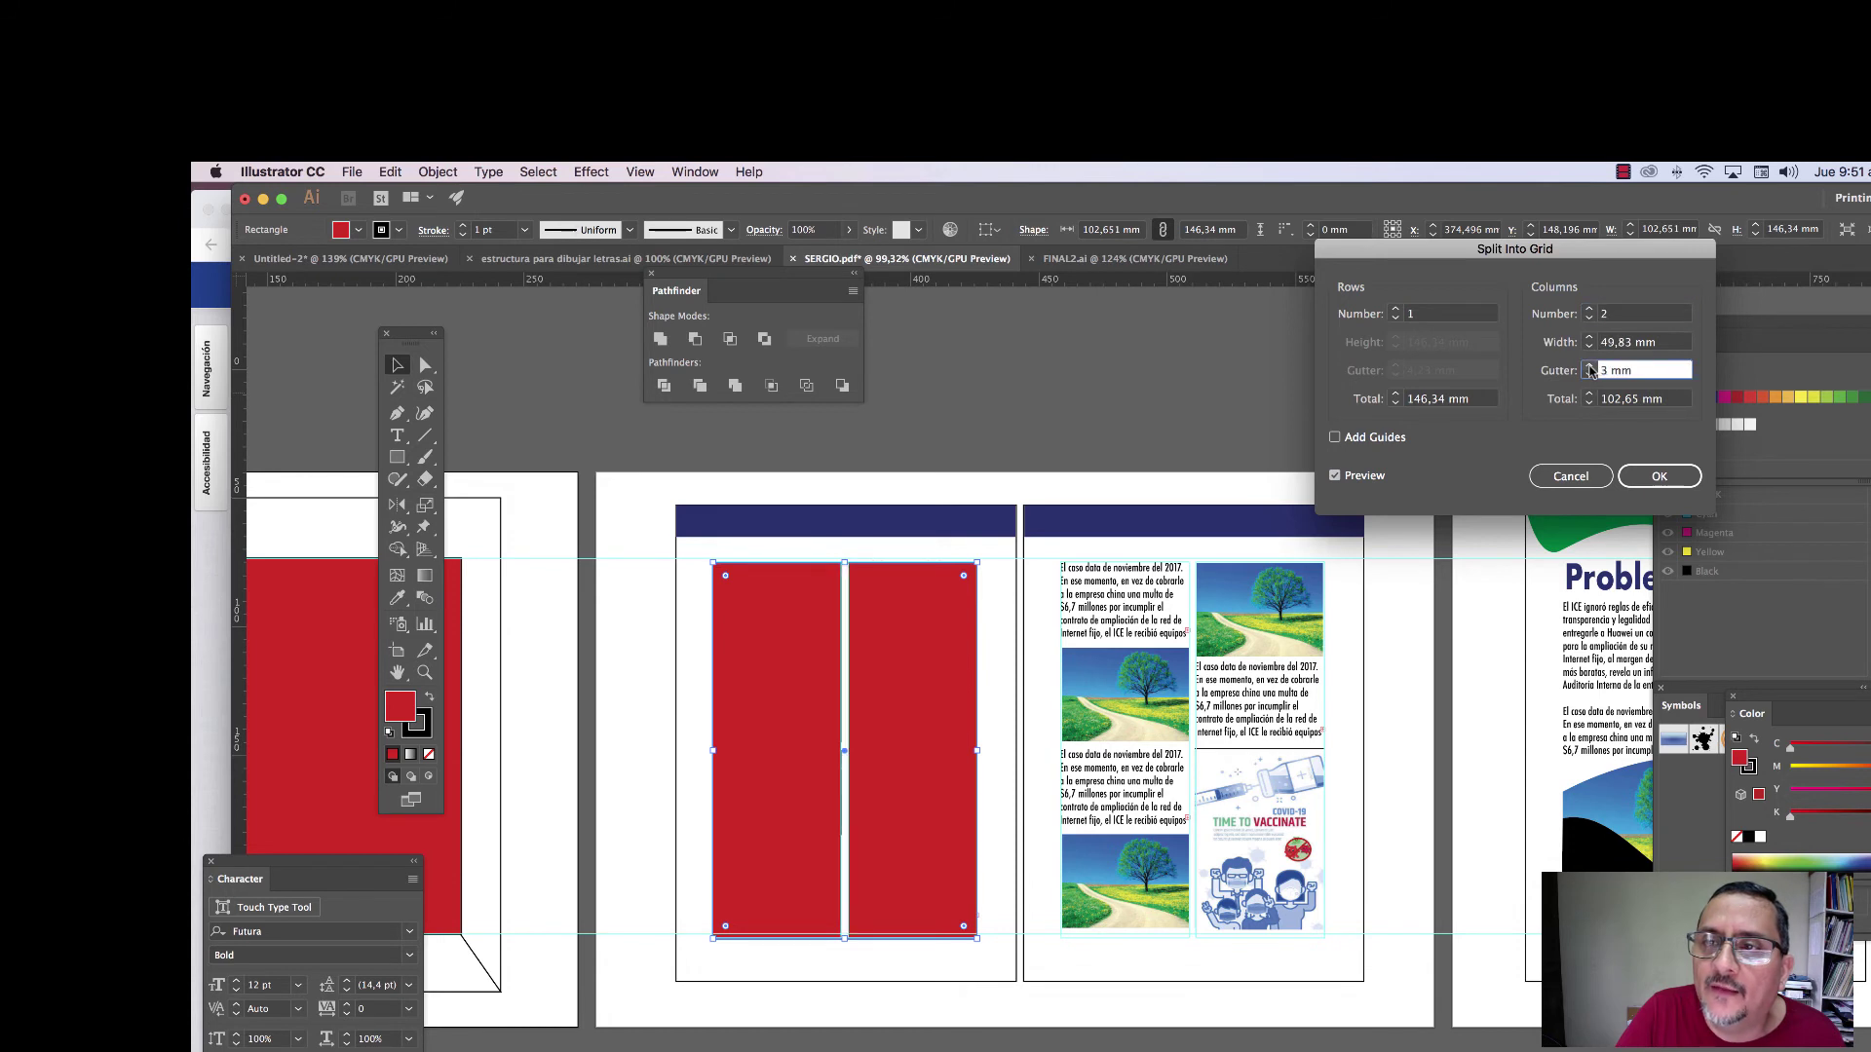
left_click(1395, 310)
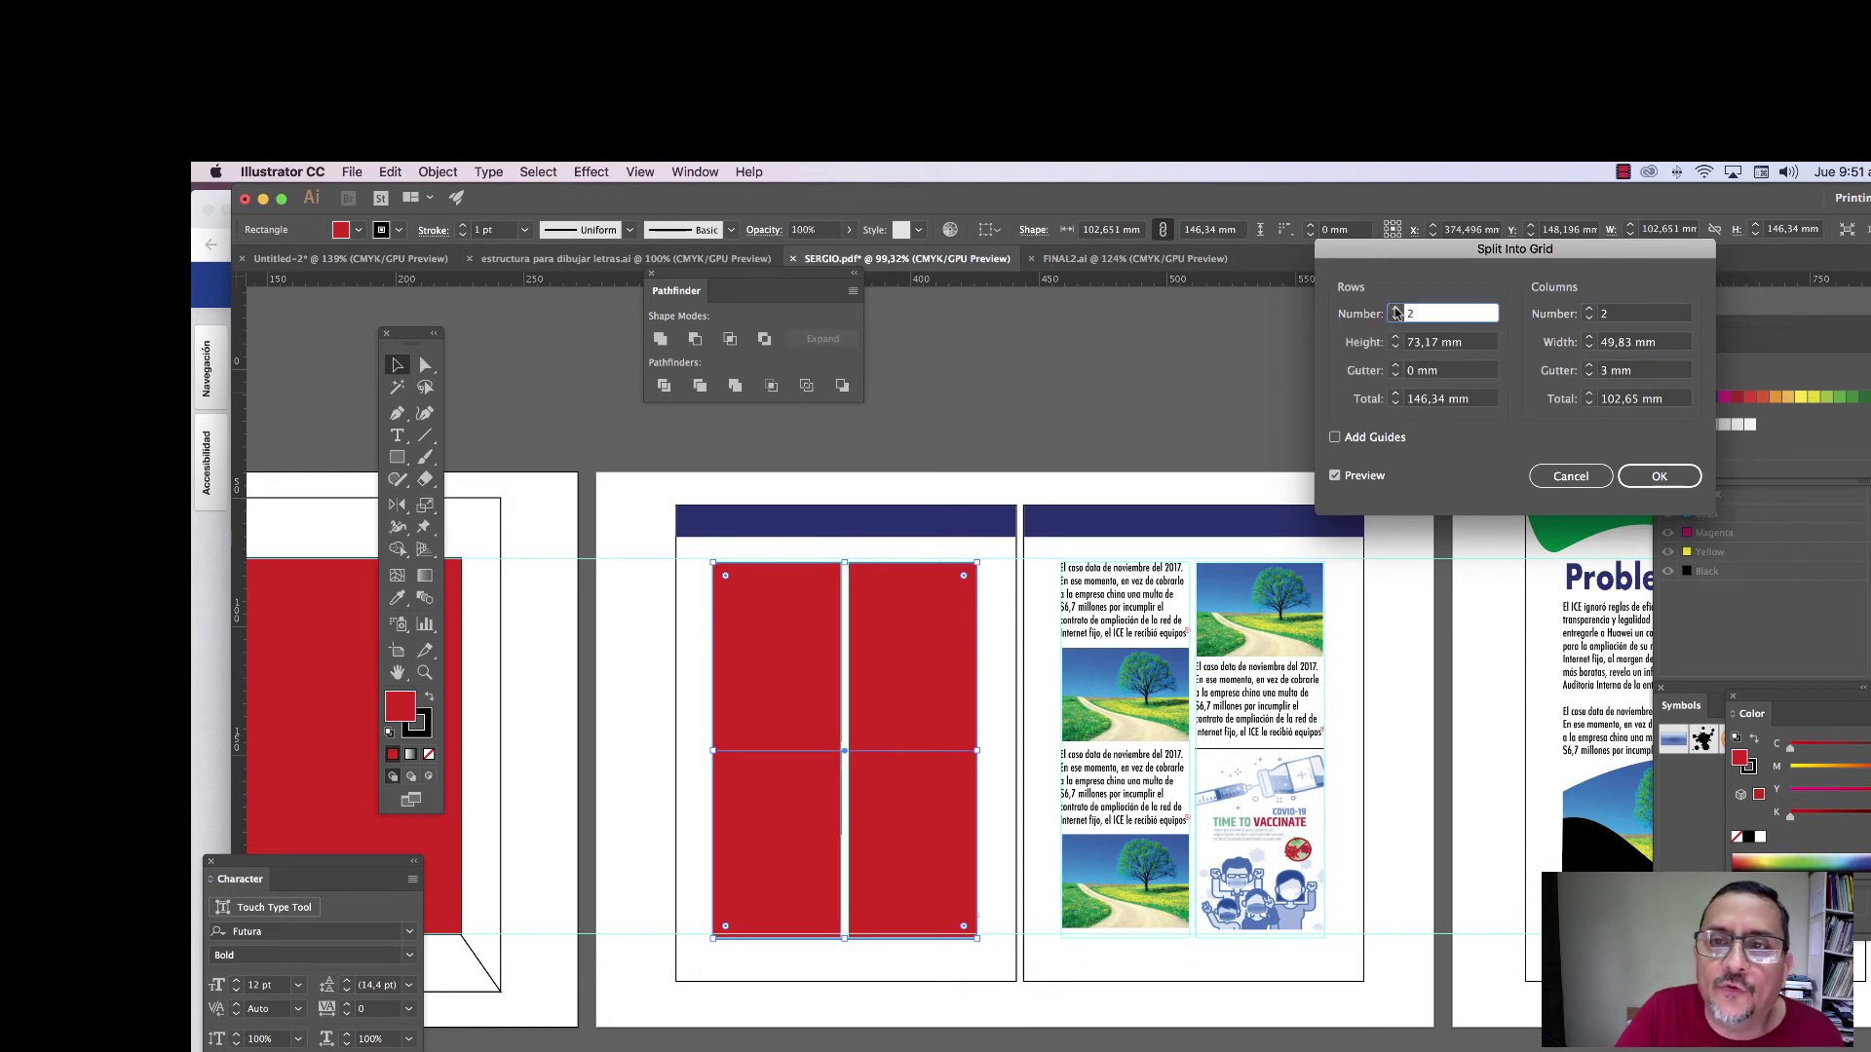
left_click(1397, 367)
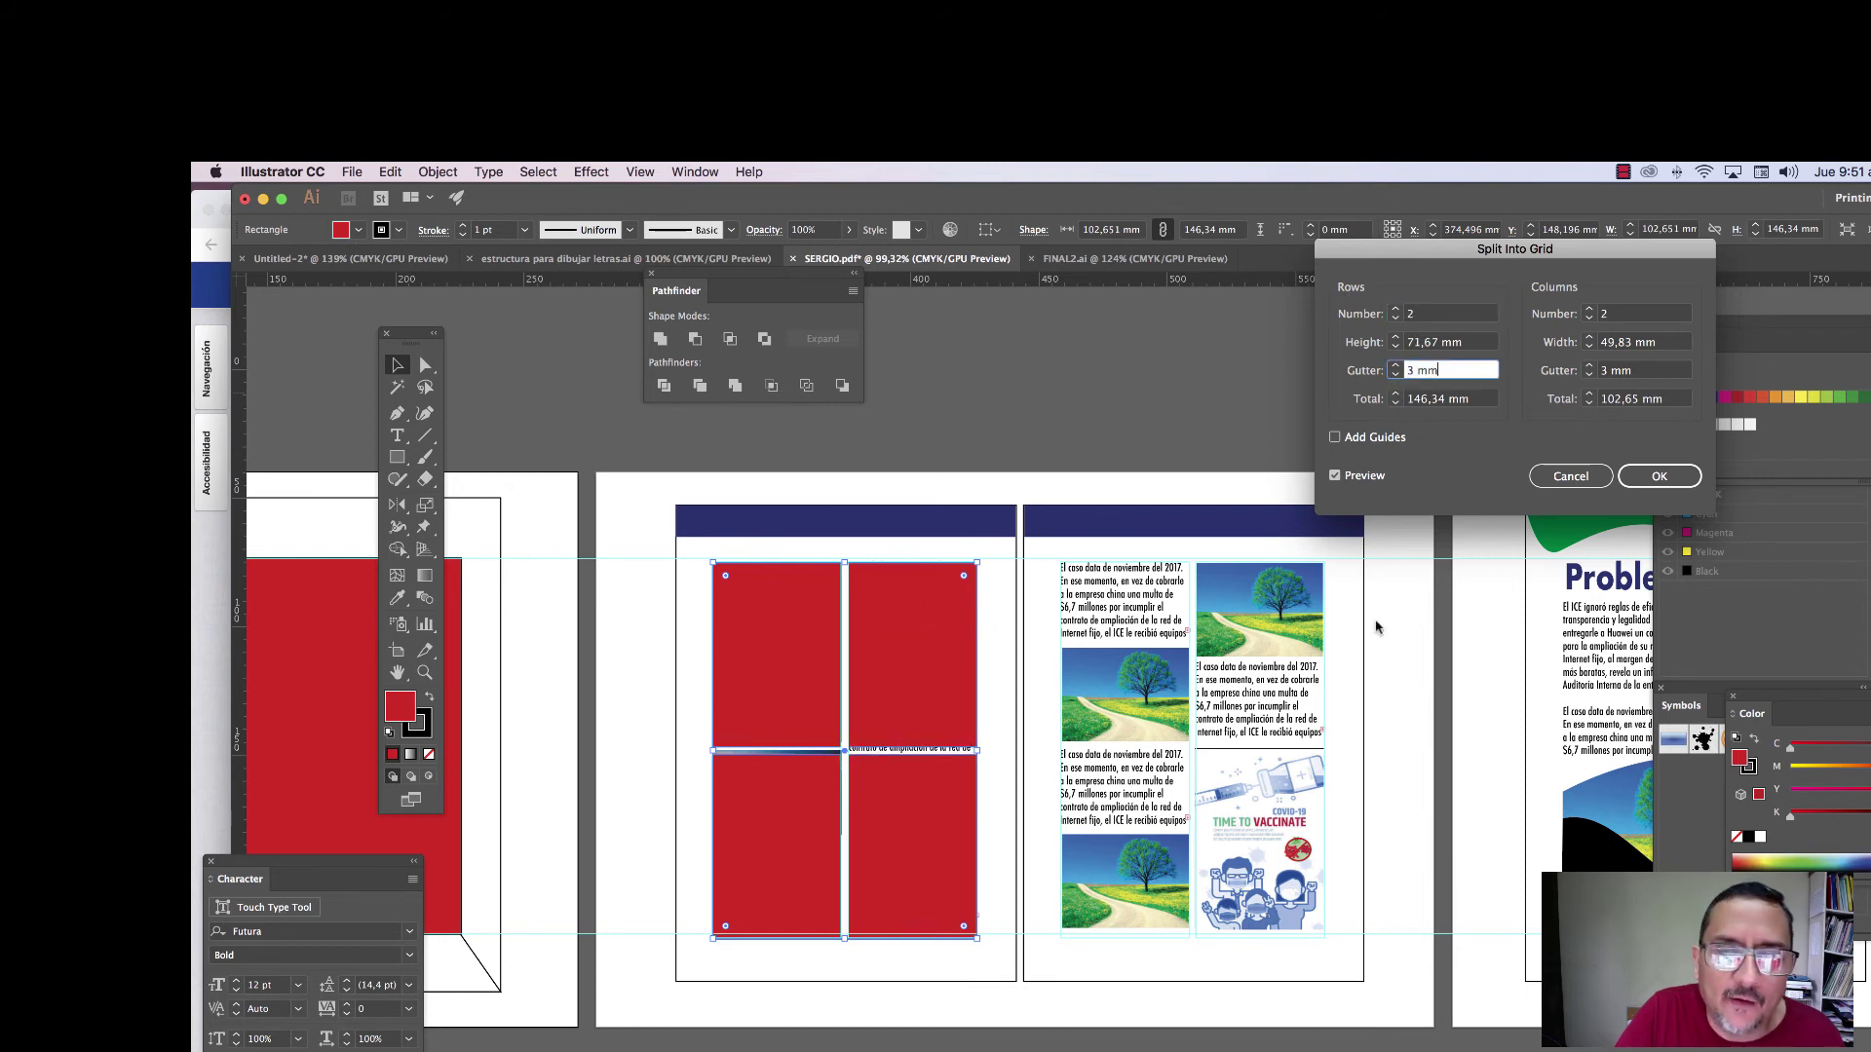
left_click(1659, 476)
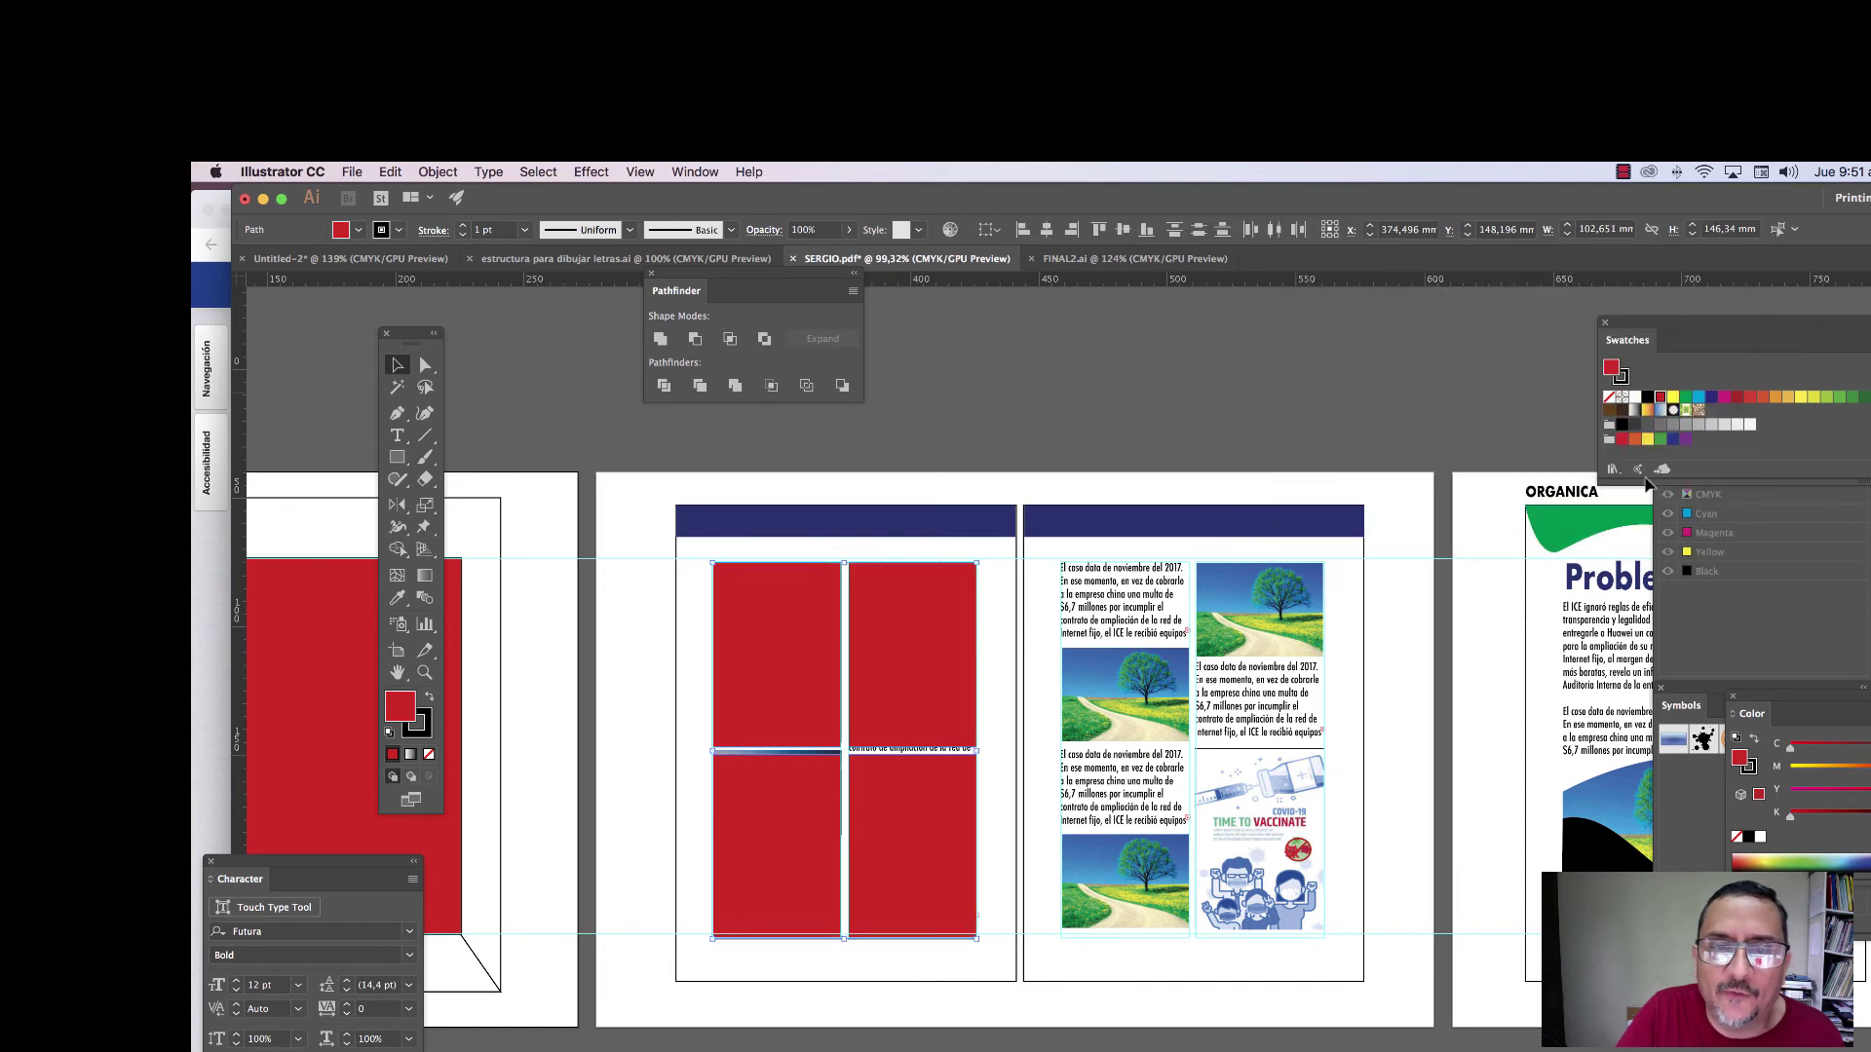
- Examine the four separate red grid cells one by one on the left page of the "Problemas del ICE" spread
left_click(845, 694)
left_click(779, 651)
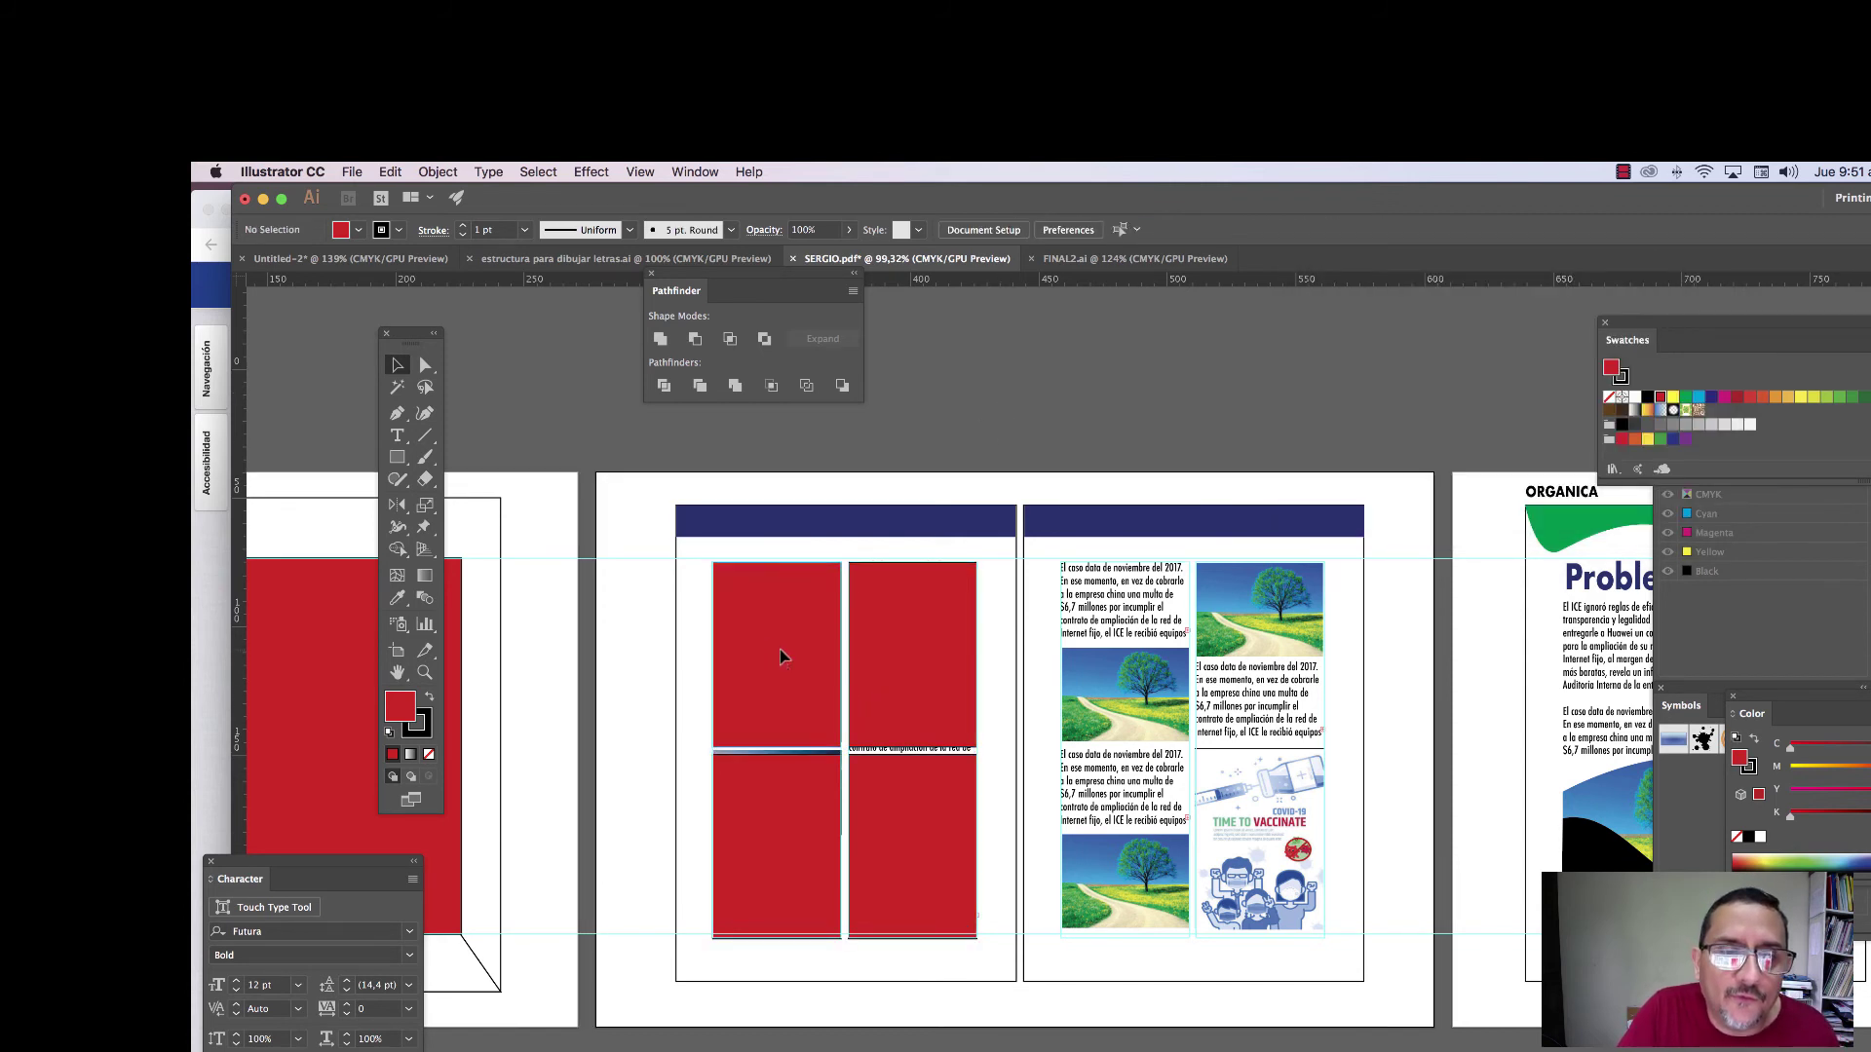
left_click(903, 672)
left_click(906, 789)
left_click(766, 779)
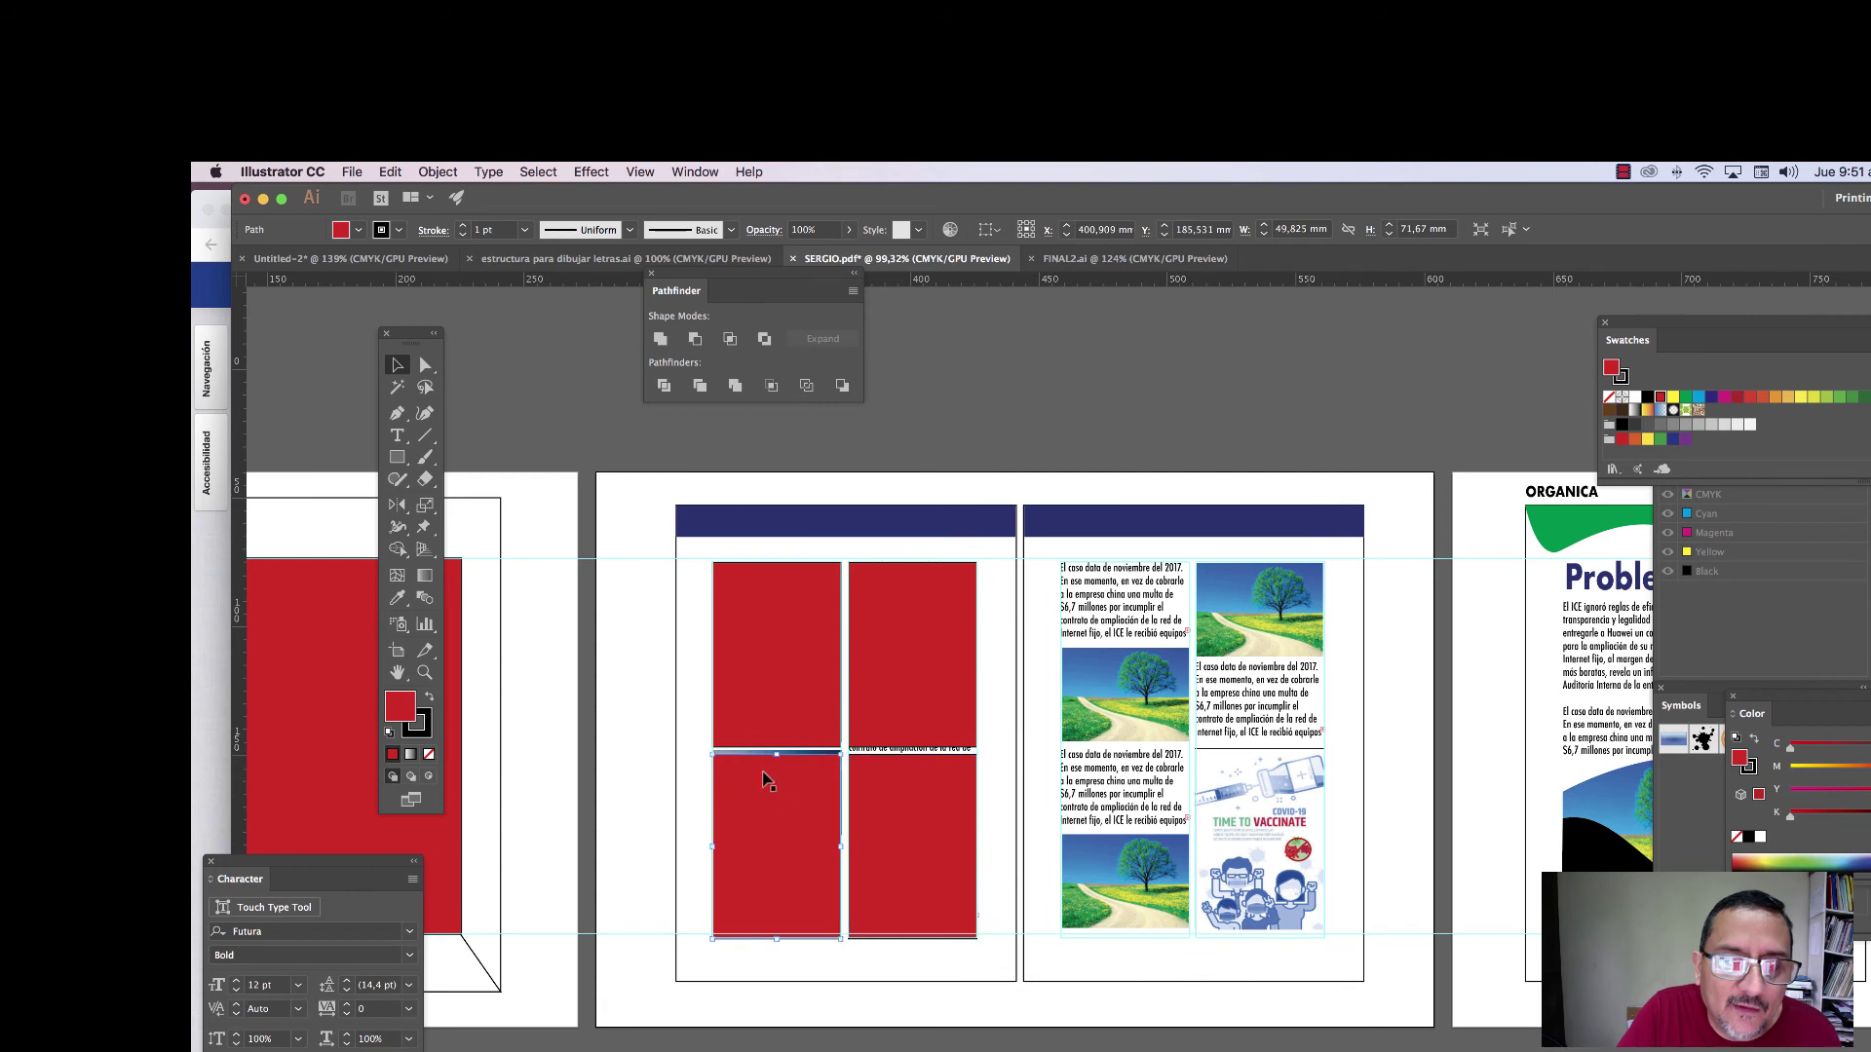
left_click(787, 728)
left_click(886, 716)
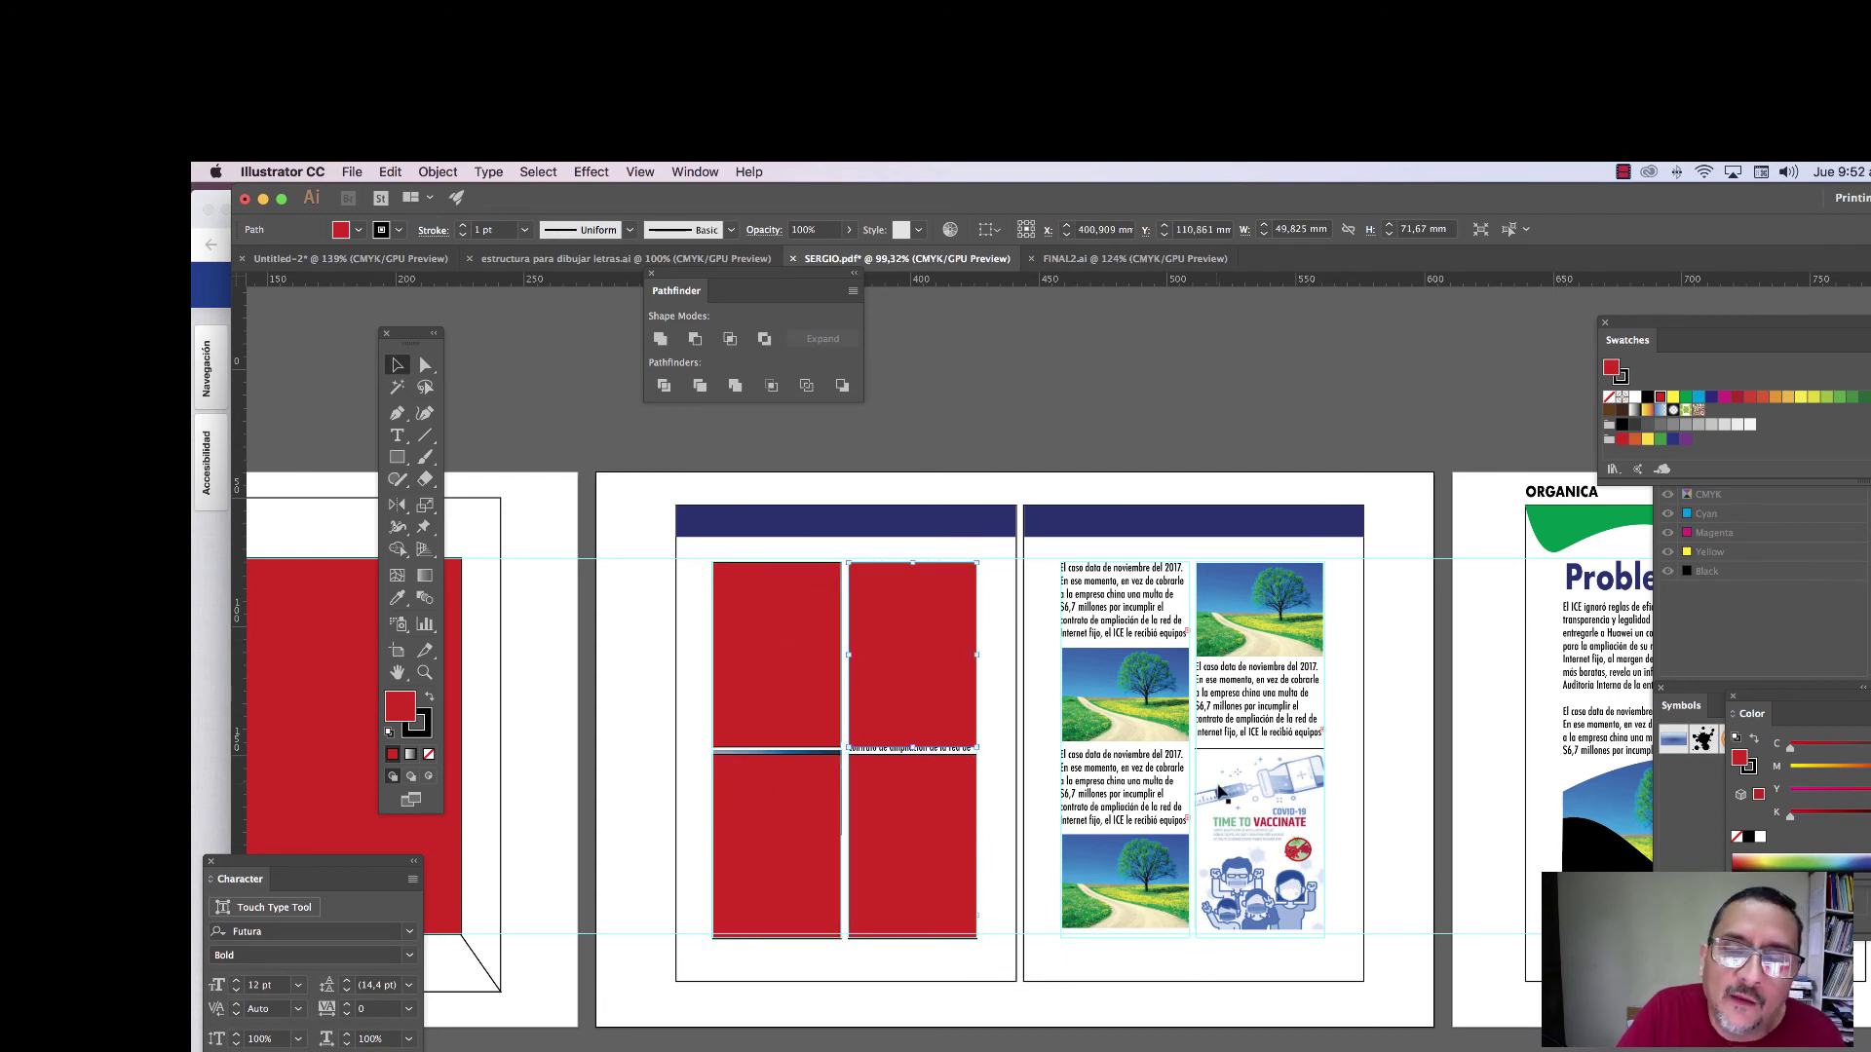
- Delete all four red grid cells covering the text and pictures on the "Problemas del ICE" spread's left page
left_click(765, 676)
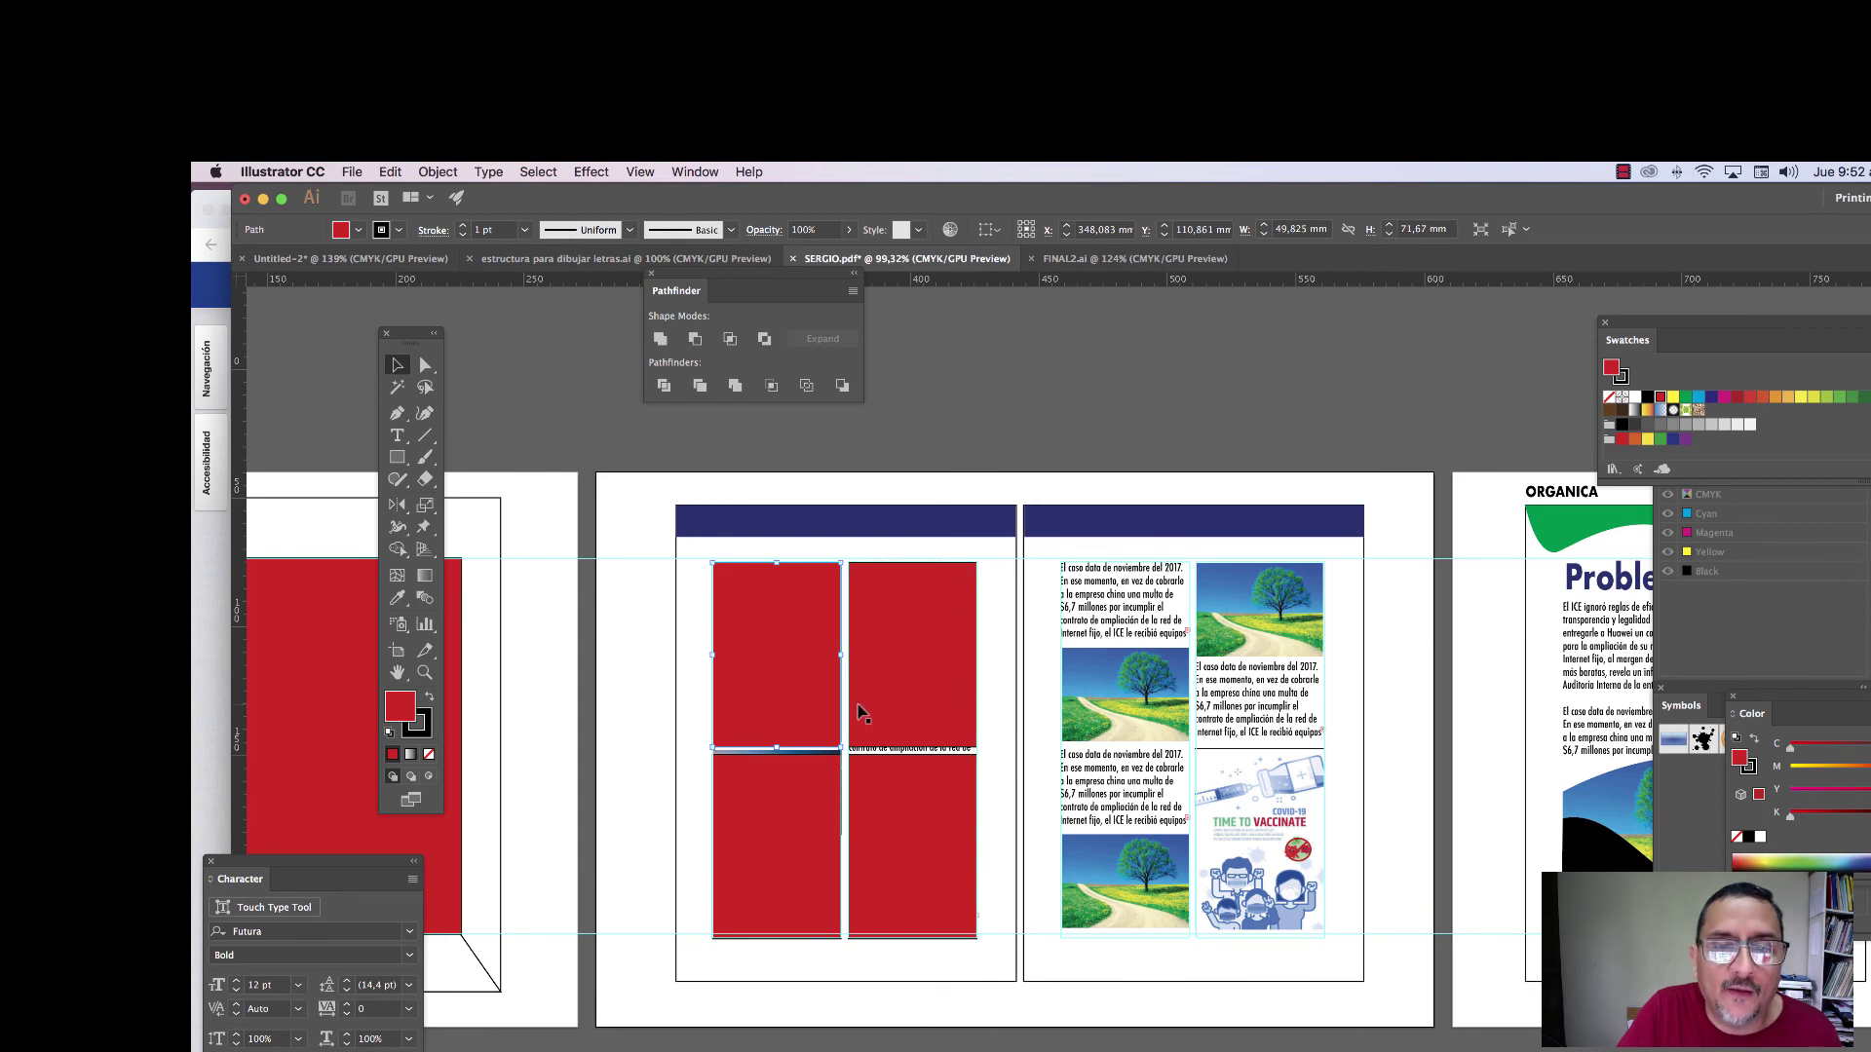
left_click(892, 708, "shift")
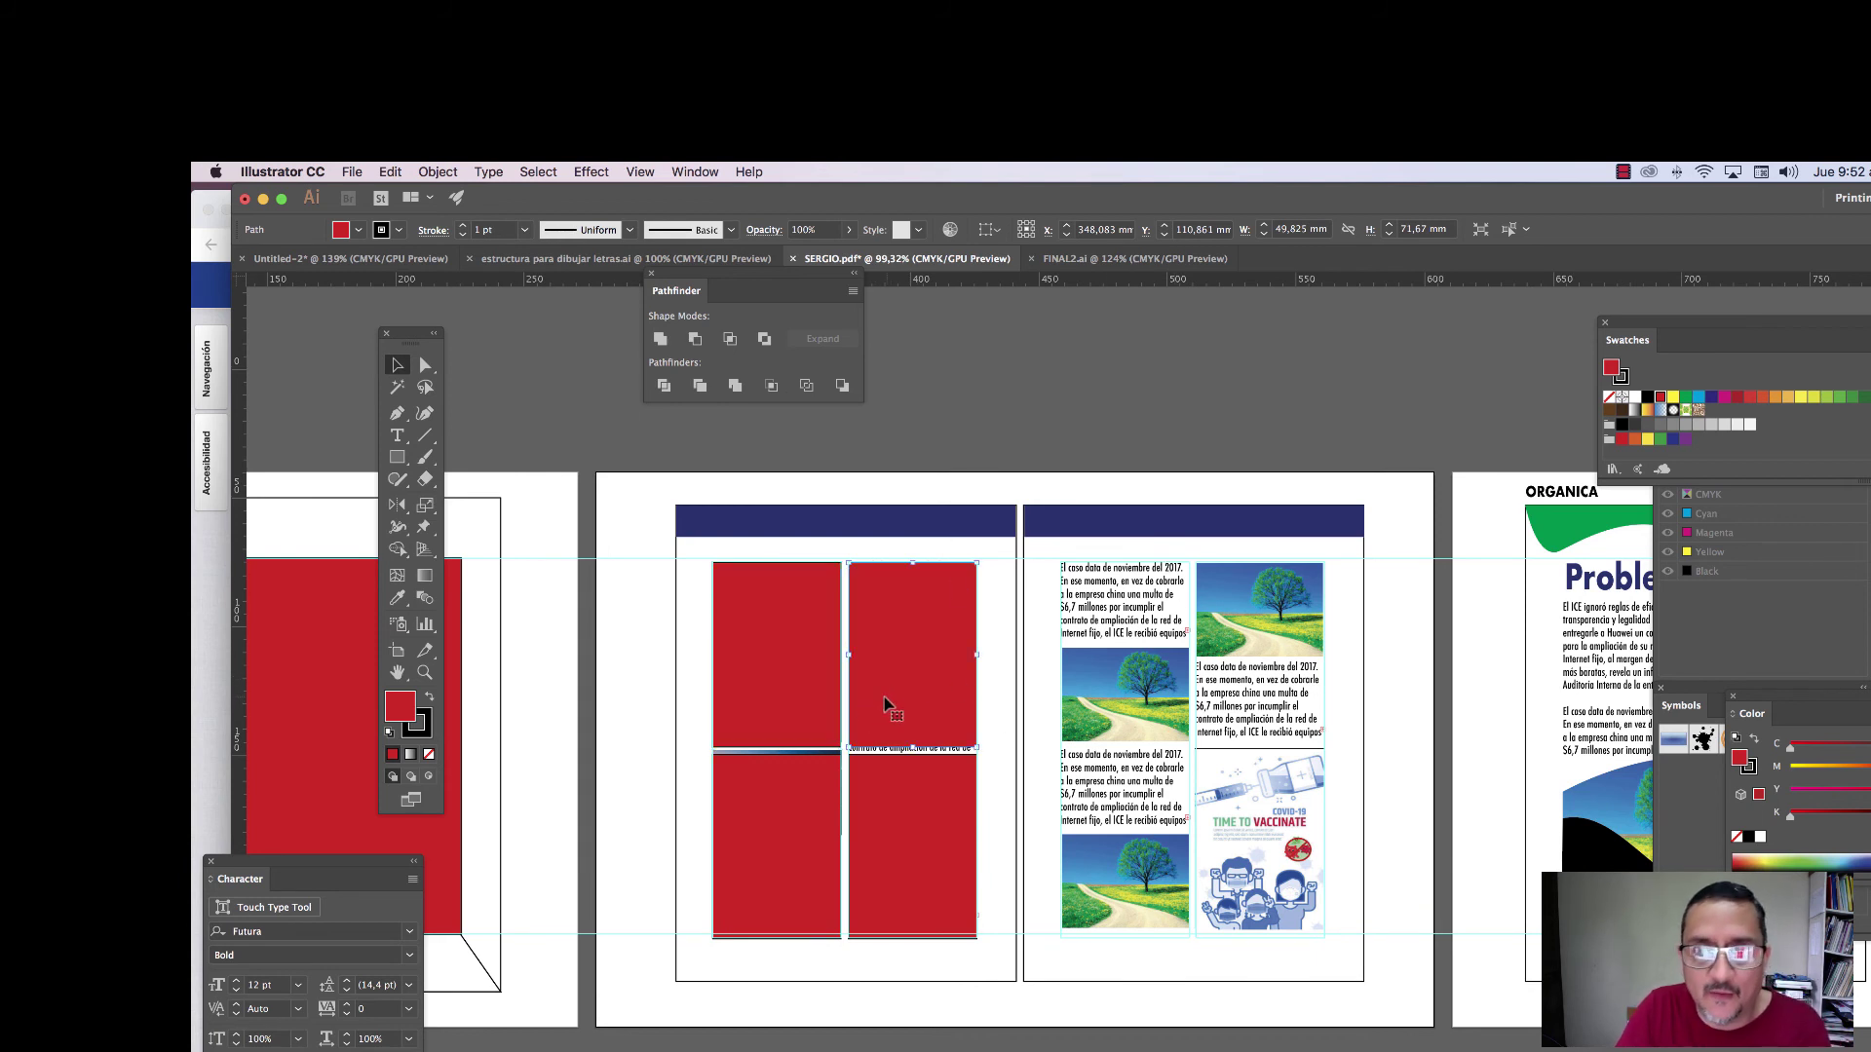
key("Delete")
left_click(801, 823)
key("Delete")
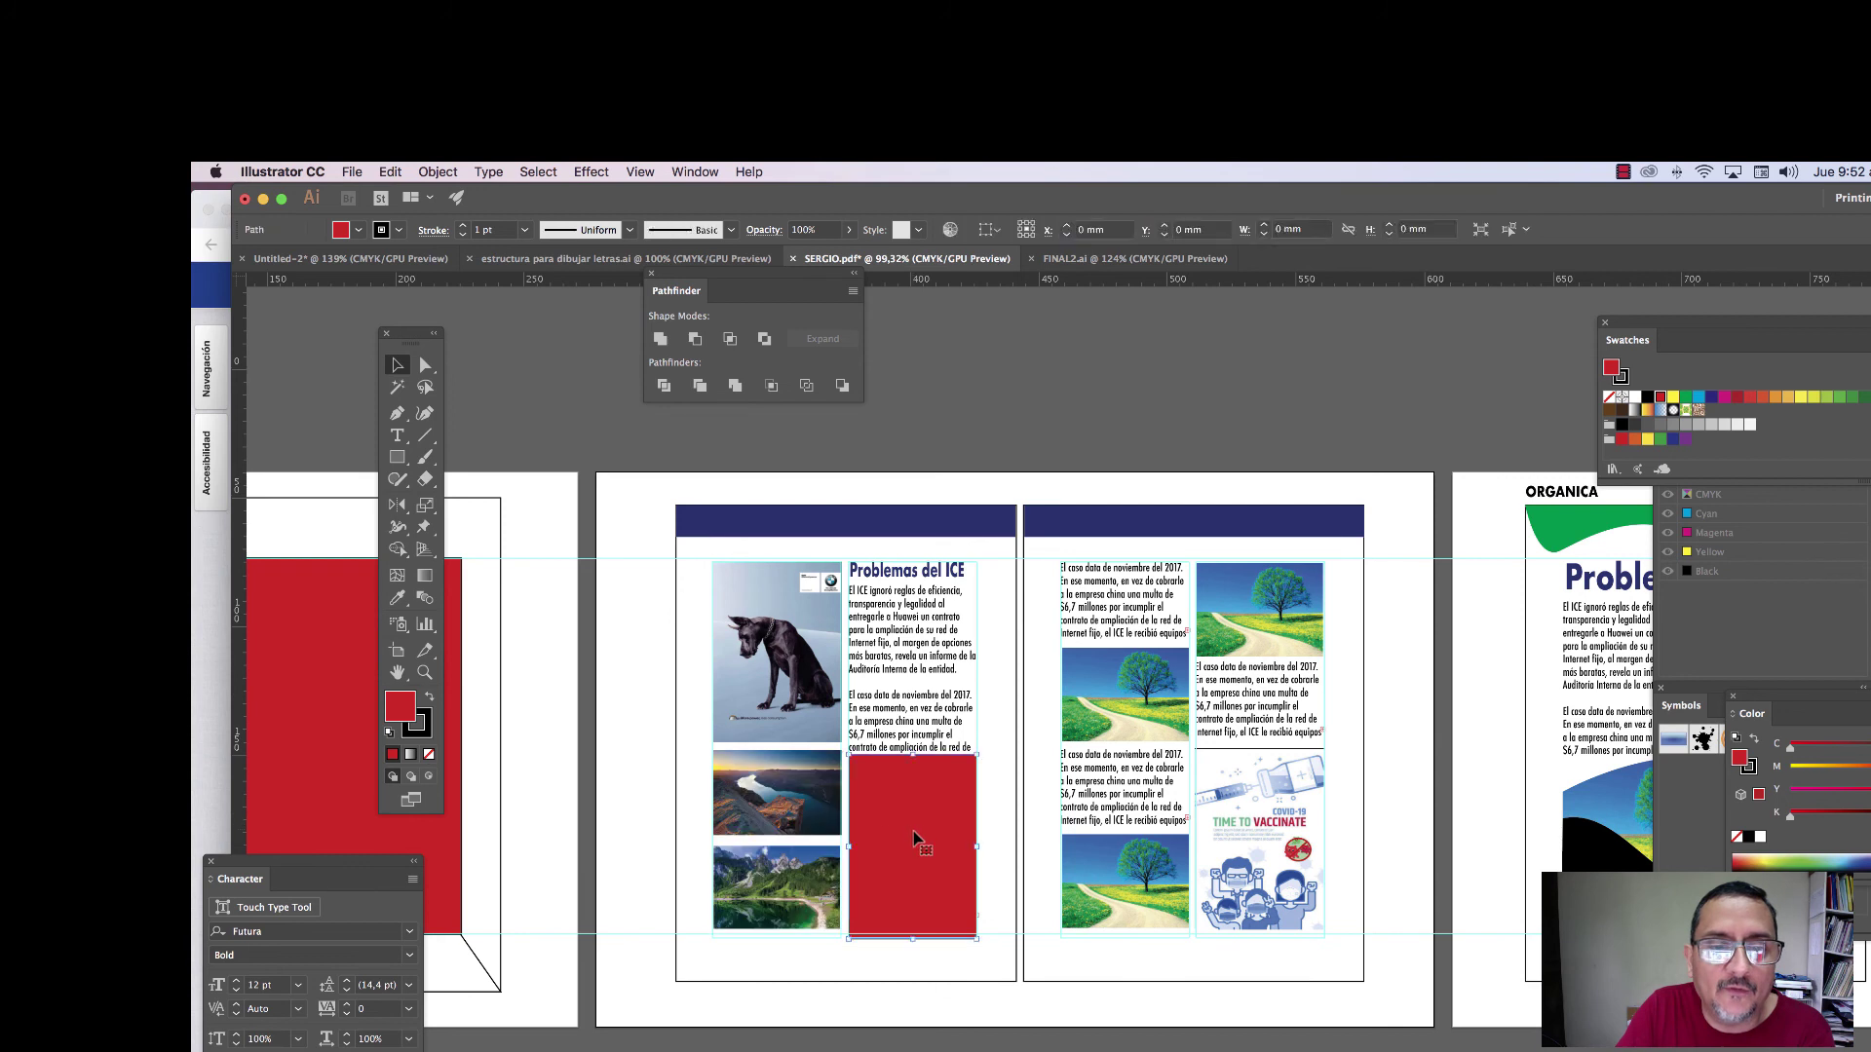
left_click(918, 838)
key("Delete")
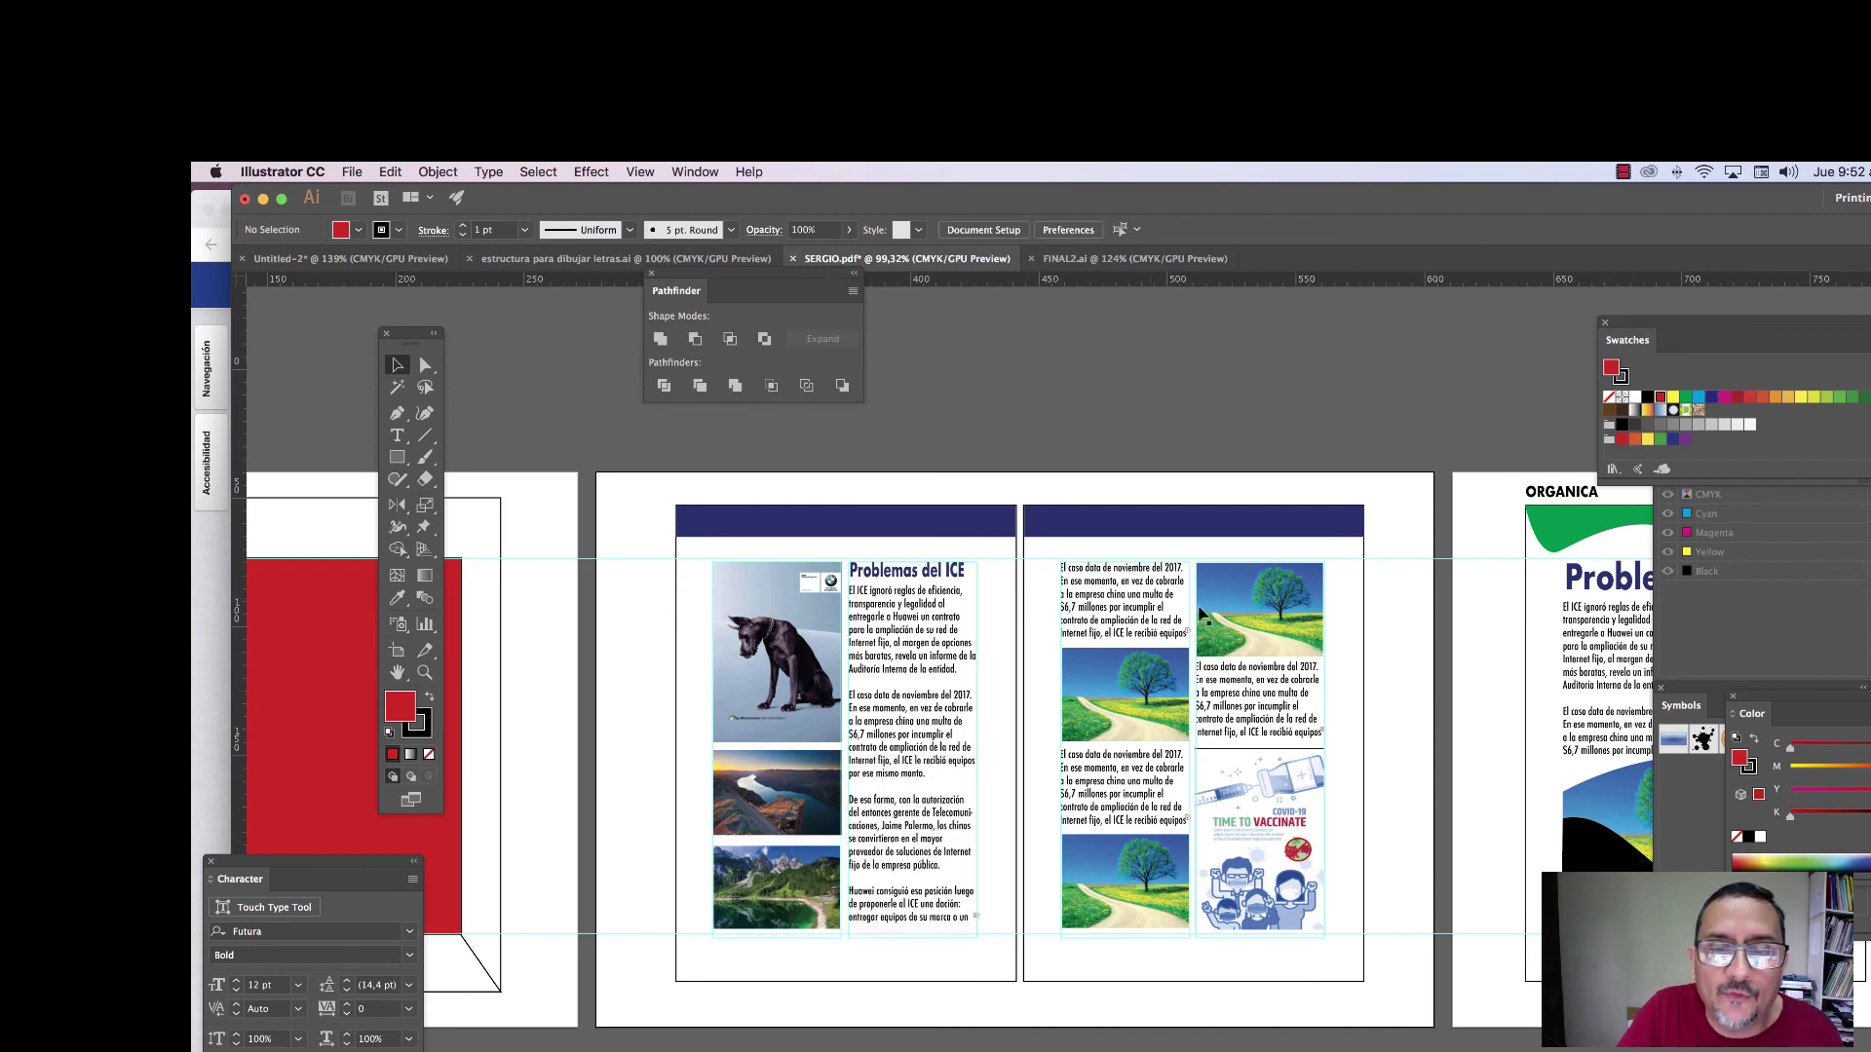